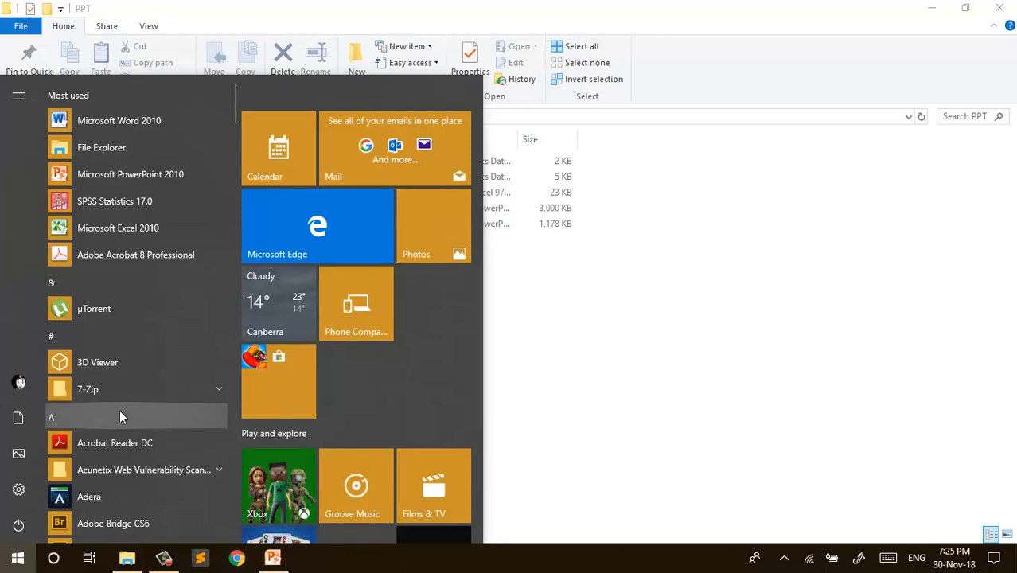
Launch IBM SPSS Statistics 23 from the IBM SPSS Statistics program group and dismiss its welcome dialog.
scroll(120, 411, down, 5)
scroll(119, 414, down, 10)
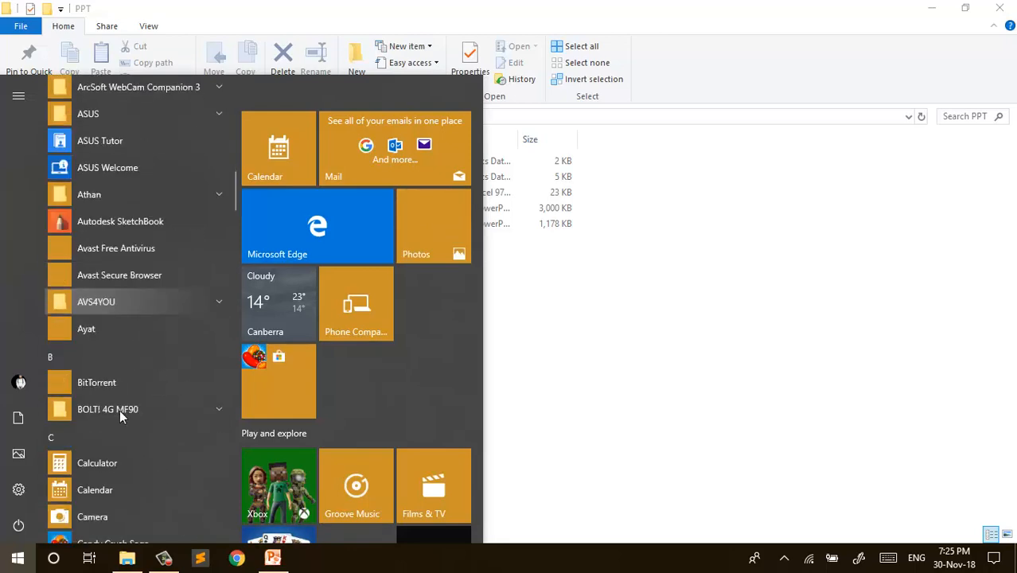
scroll(120, 410, down, 10)
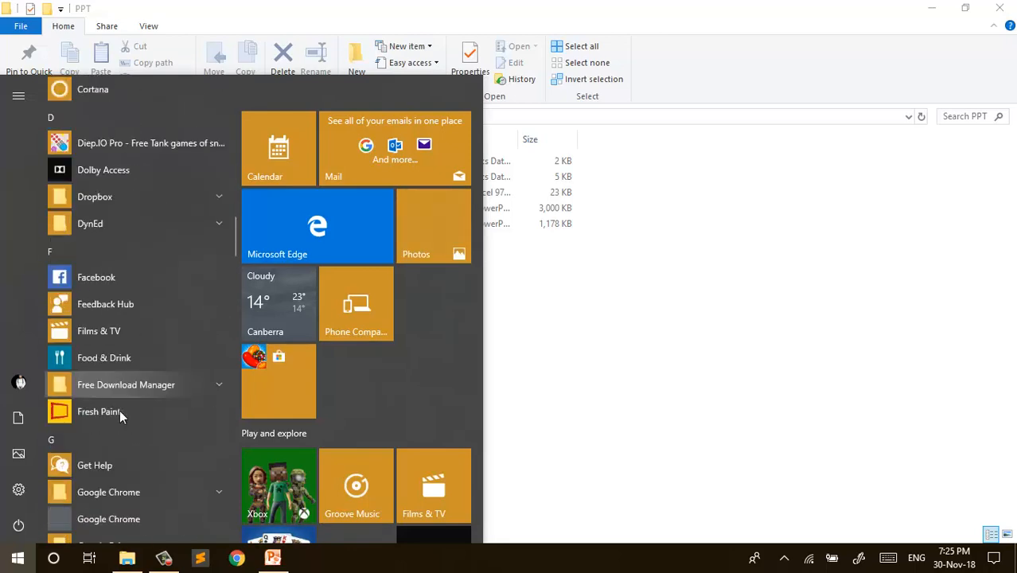
scroll(156, 407, down, 4)
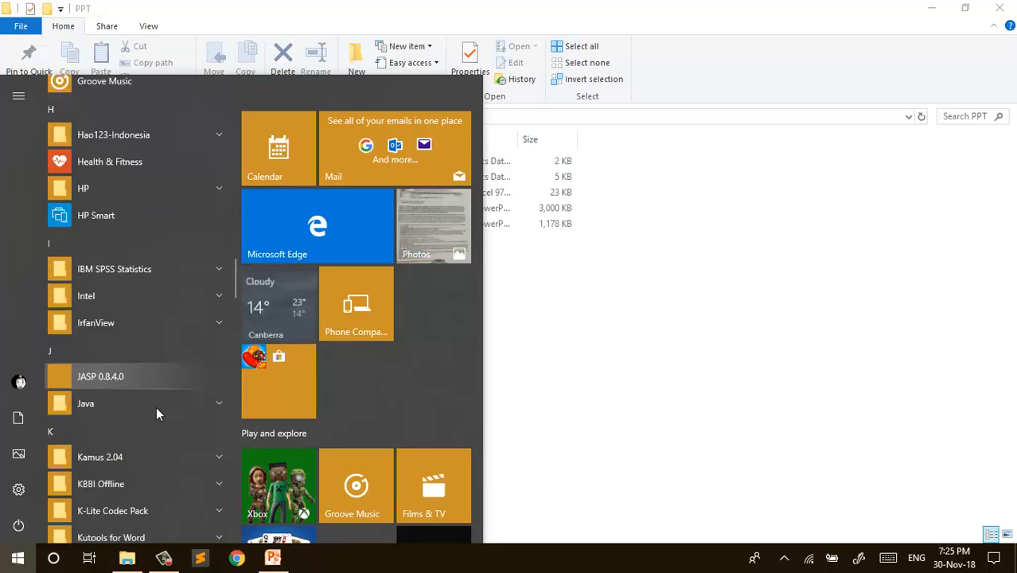
click(221, 268)
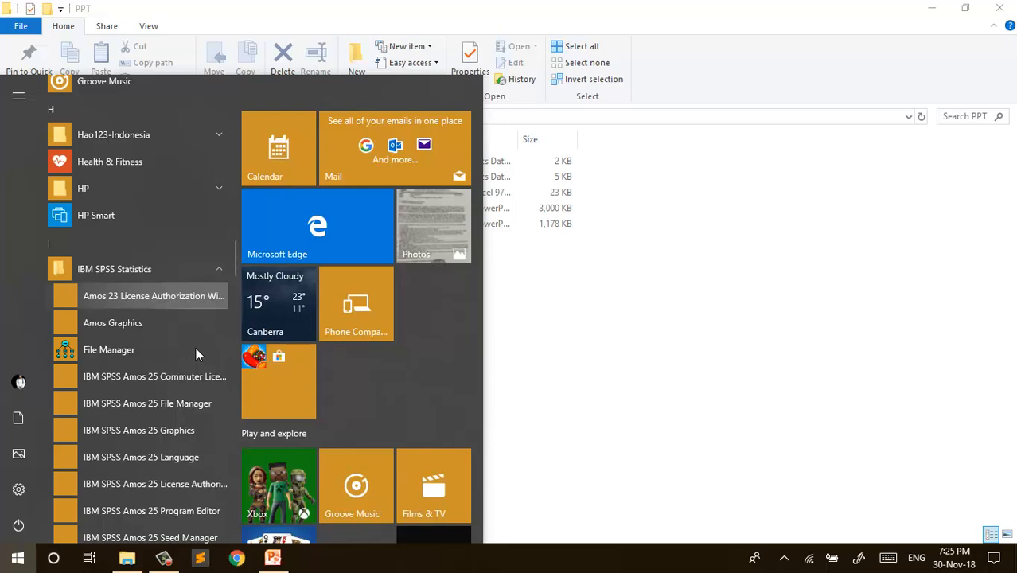
scroll(196, 347, down, 1)
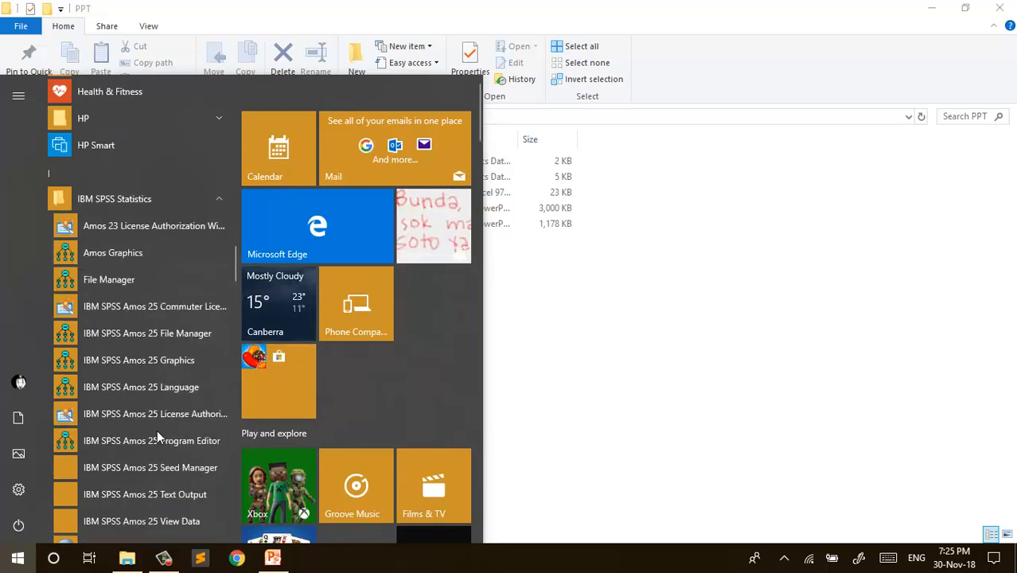
scroll(157, 433, down, 2)
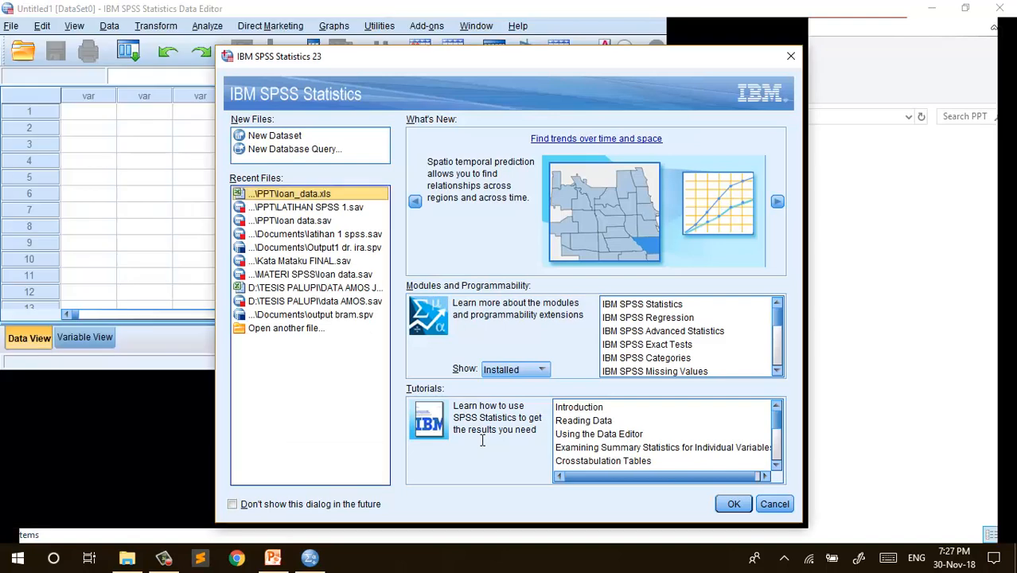
click(785, 505)
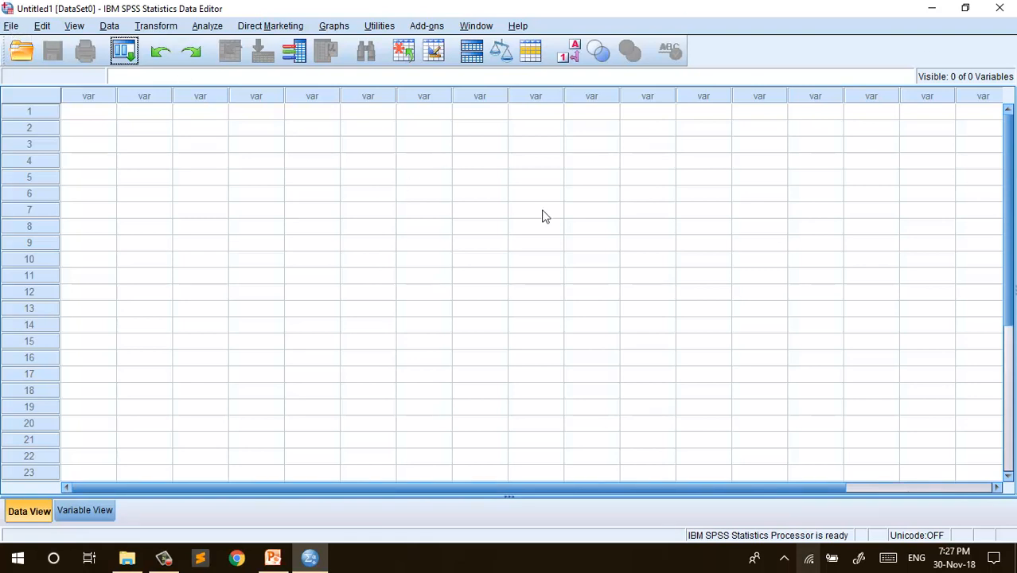
Start opening a data file and browse to the PPT folder inside VIDEO TUTORIAL STATISTIK on drive E:.
click(11, 27)
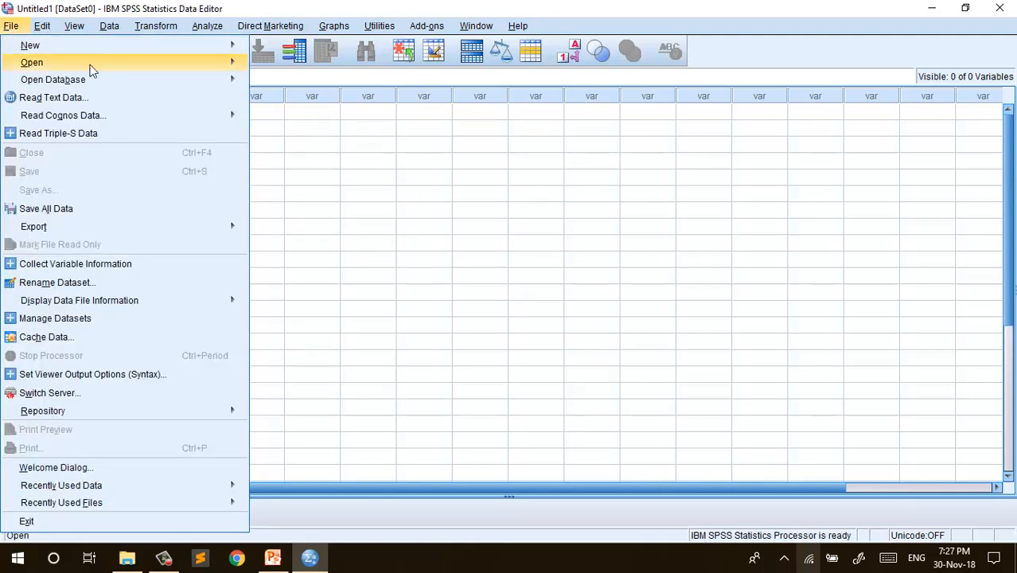
mouse_move(221, 66)
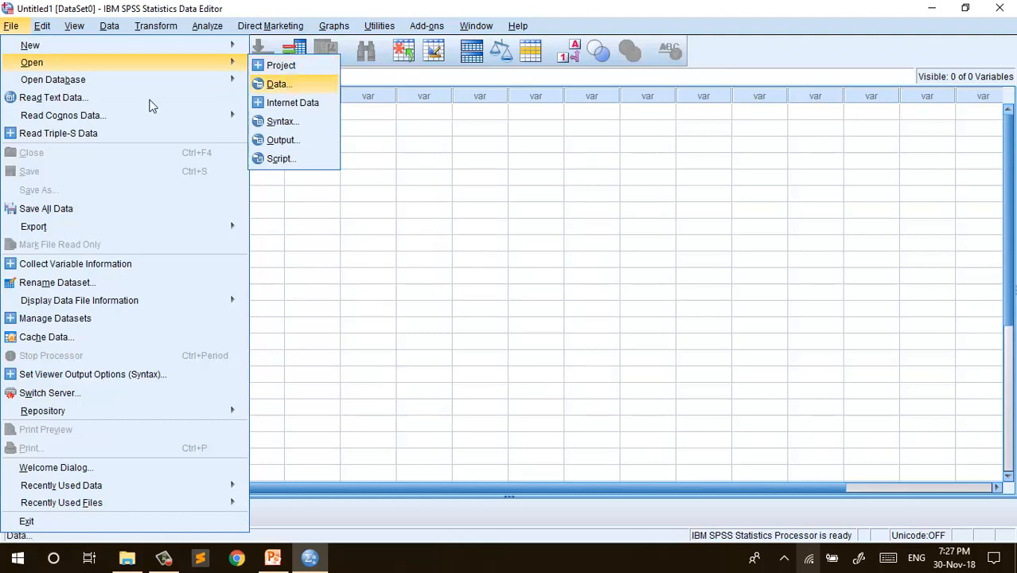
mouse_move(153, 82)
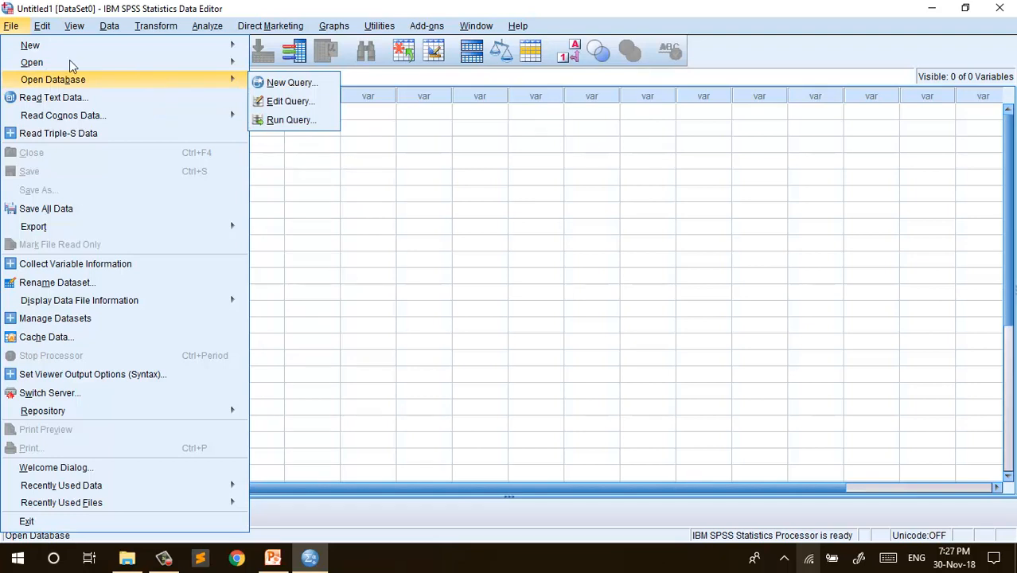
mouse_move(161, 62)
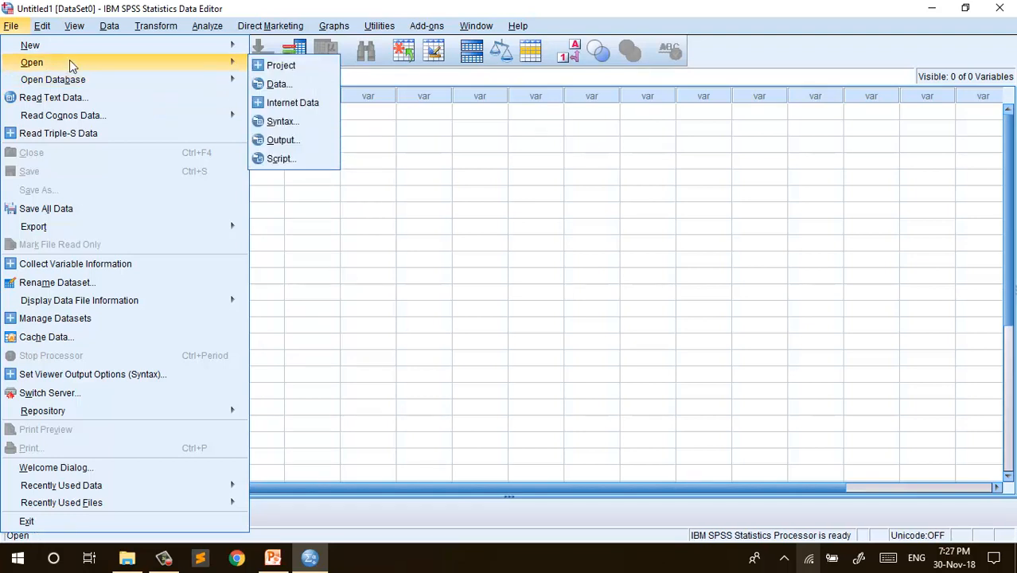
click(292, 91)
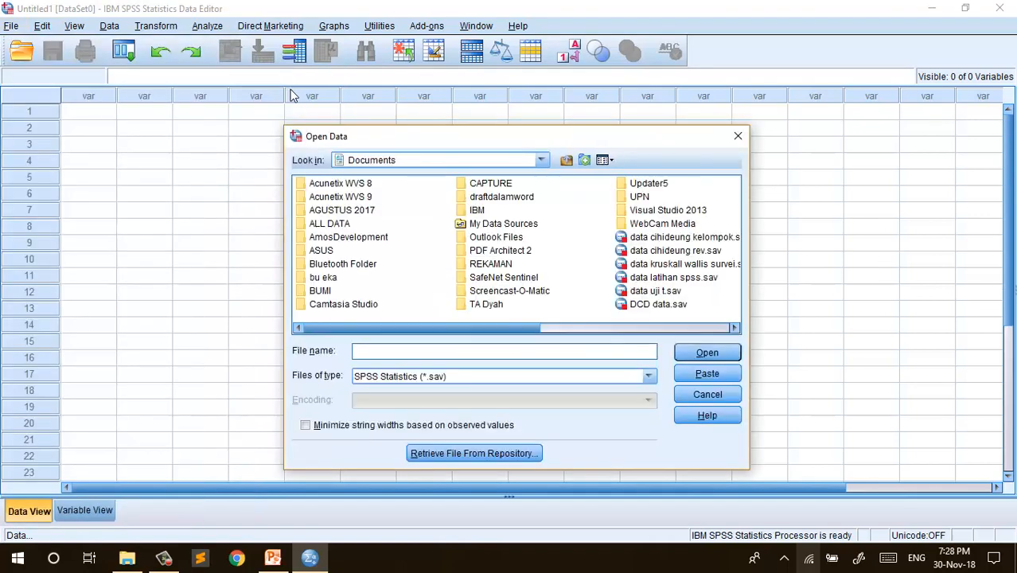
click(541, 160)
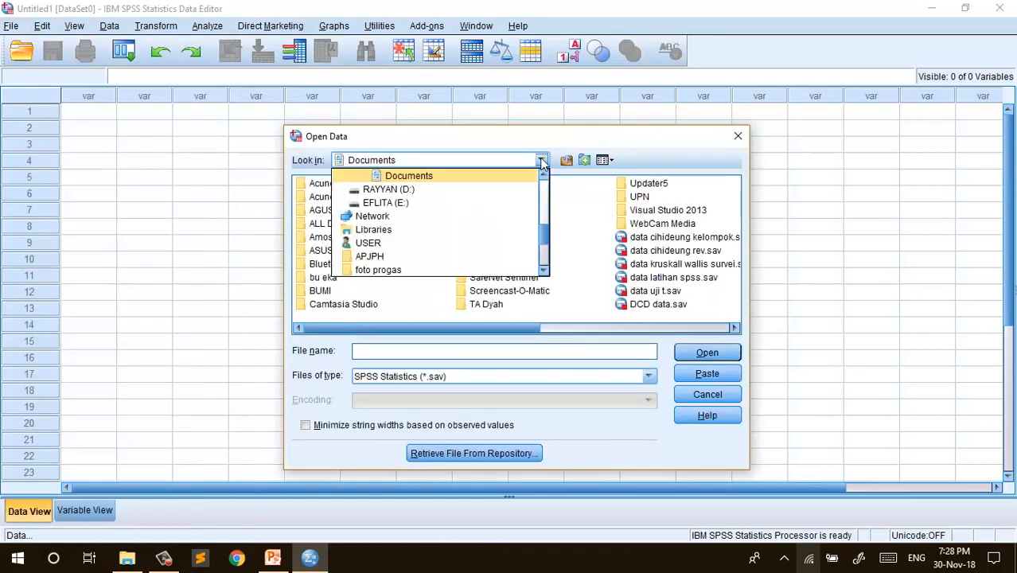
click(400, 204)
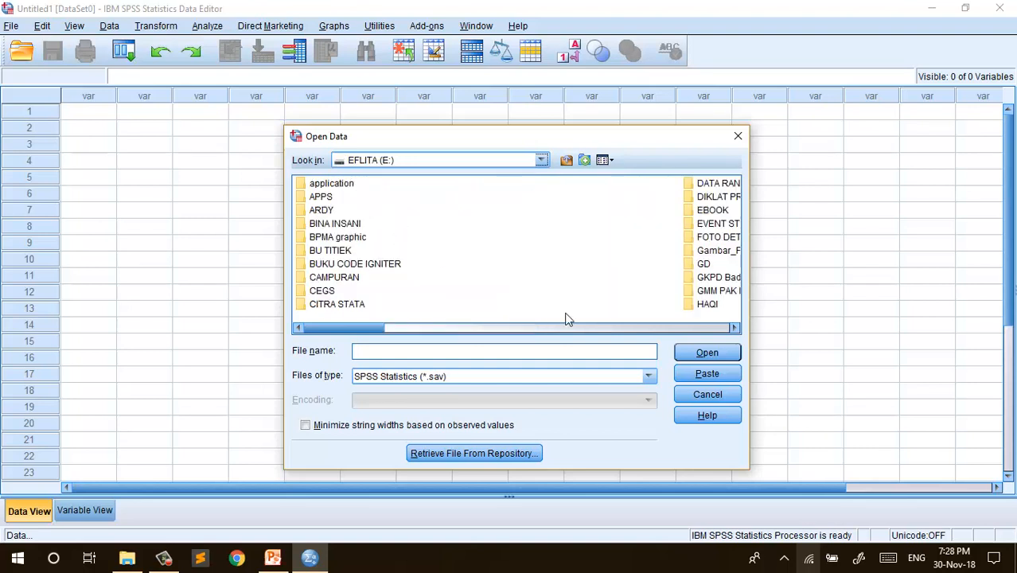
drag(728, 328, 731, 326)
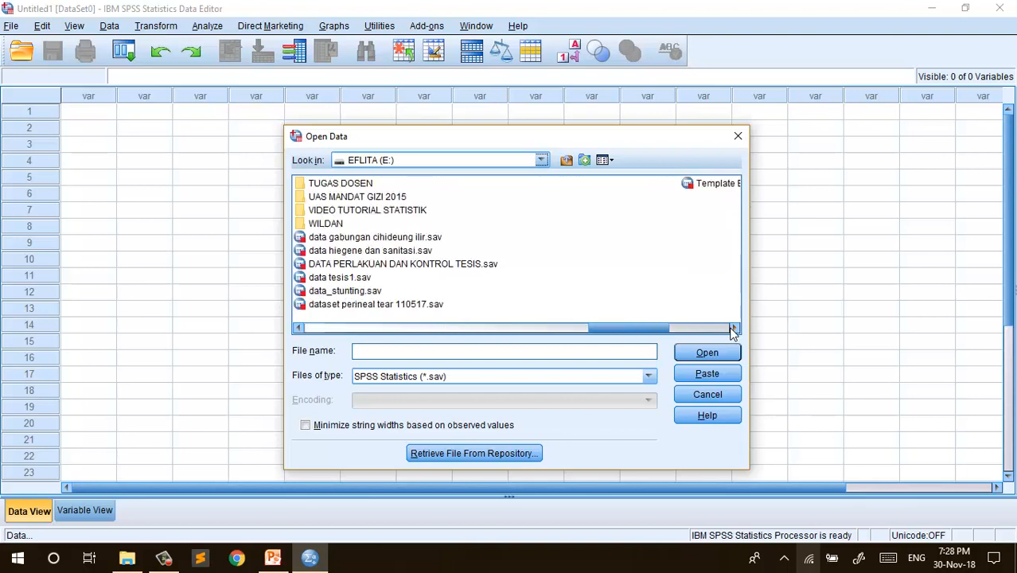
click(406, 216)
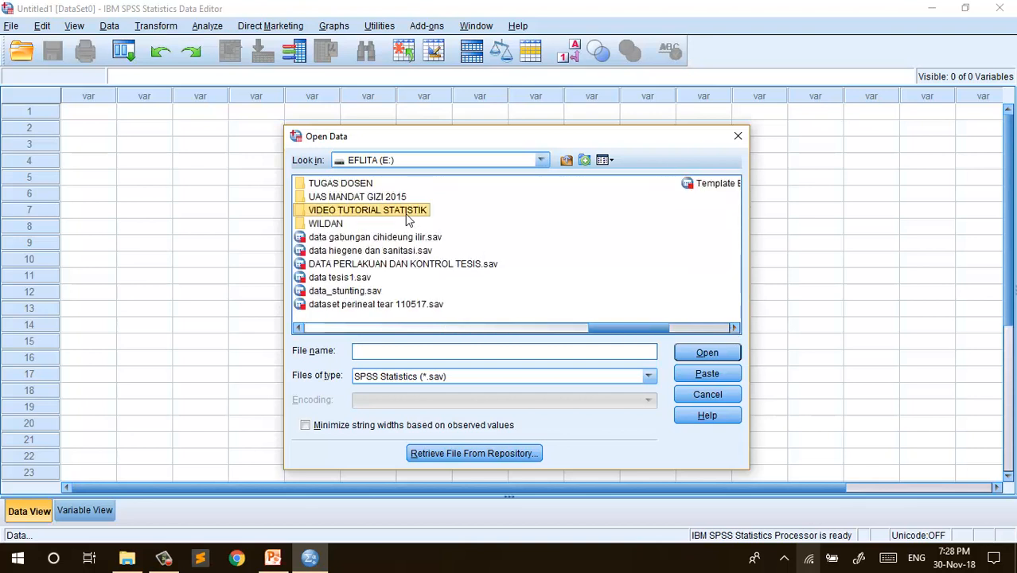
click(707, 359)
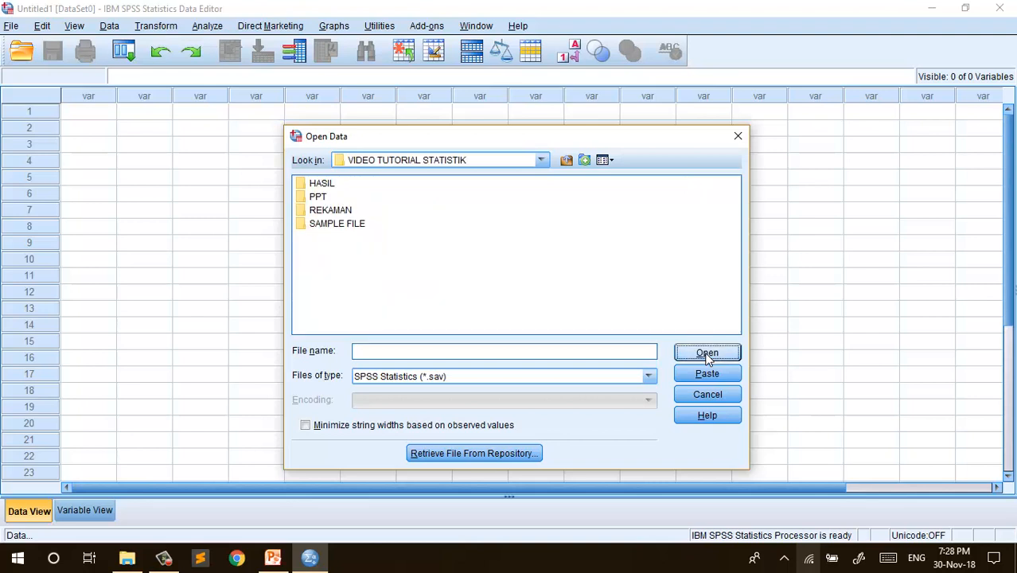
click(311, 199)
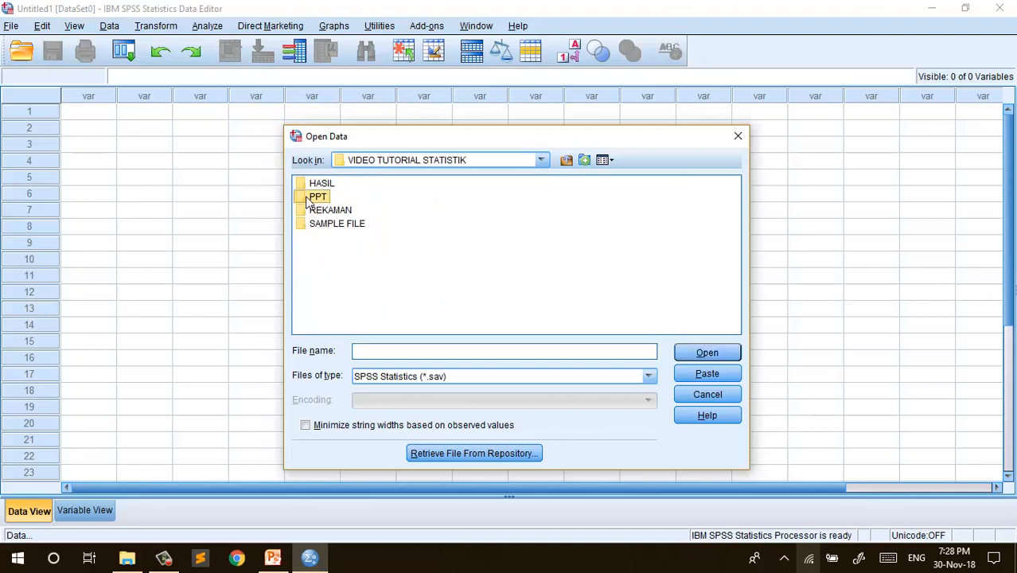
double_click(306, 200)
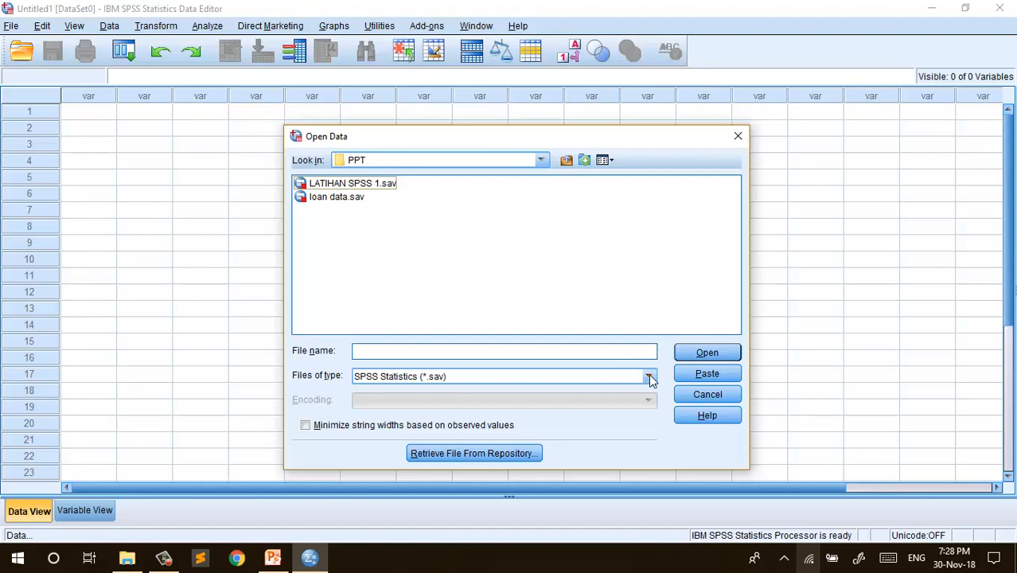
Filter the file list to Excel files (*.xls, *.xlsx, *.xlsm) and open loan_data.xls.
click(649, 378)
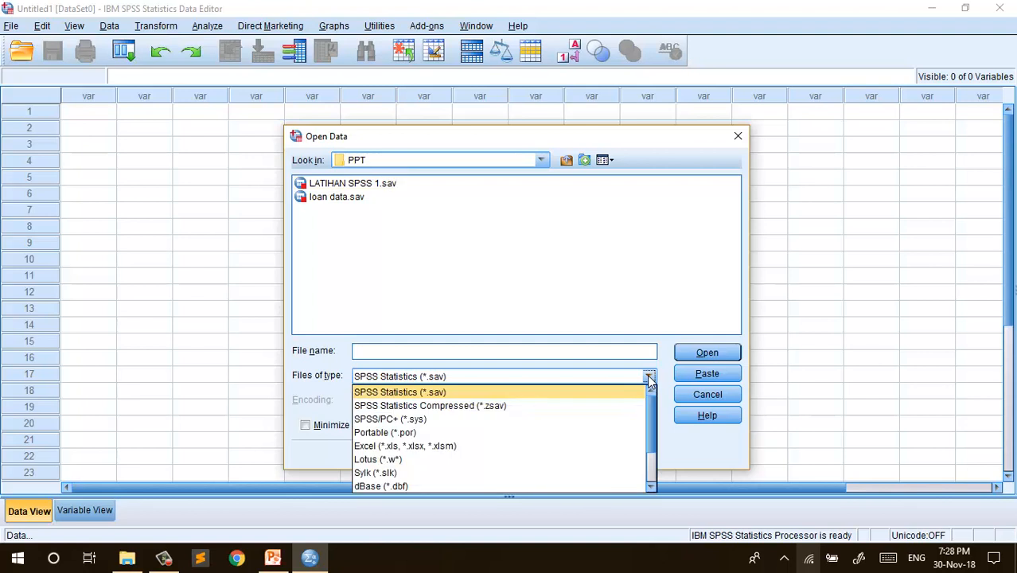
click(424, 447)
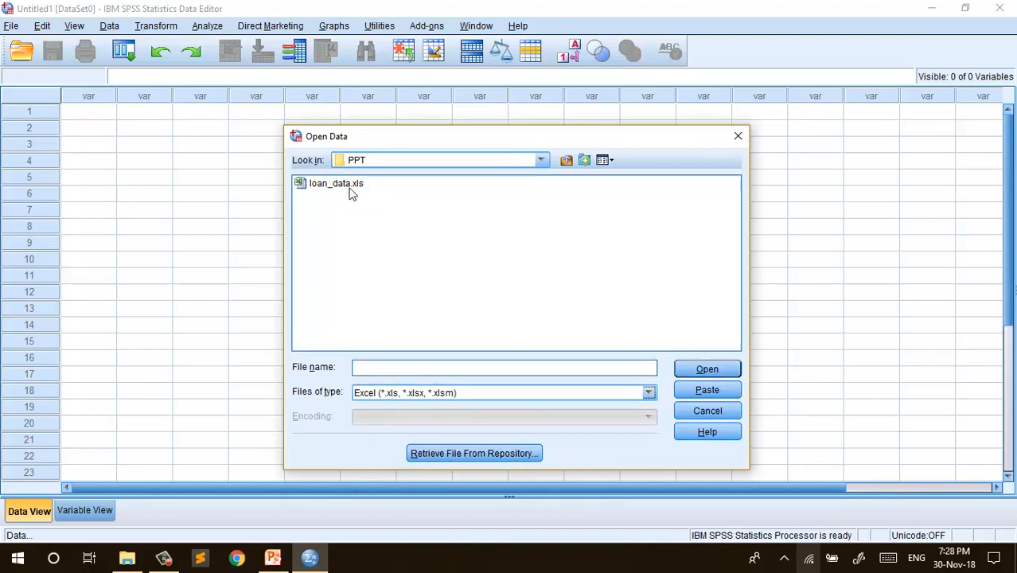
click(351, 185)
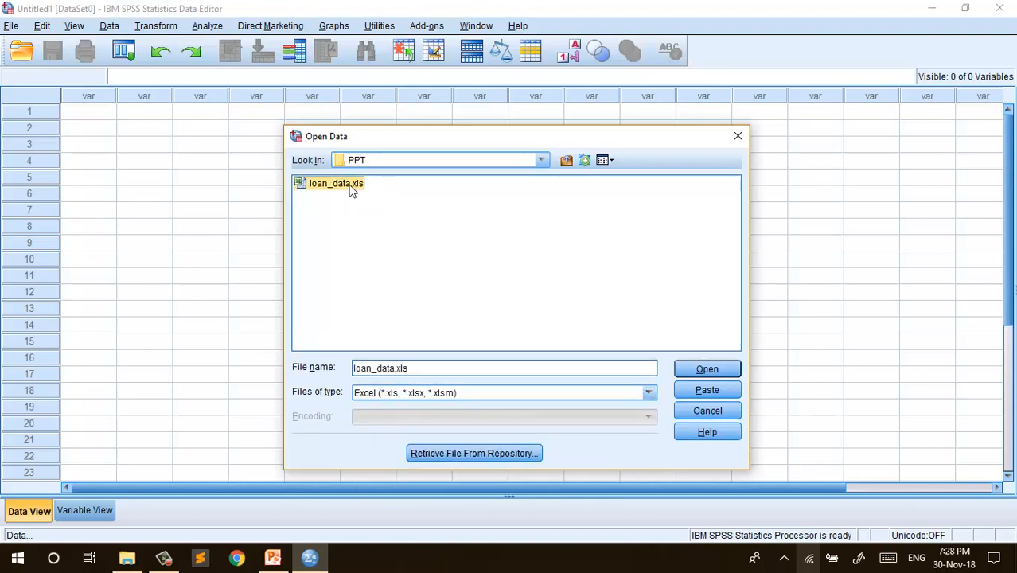
click(706, 369)
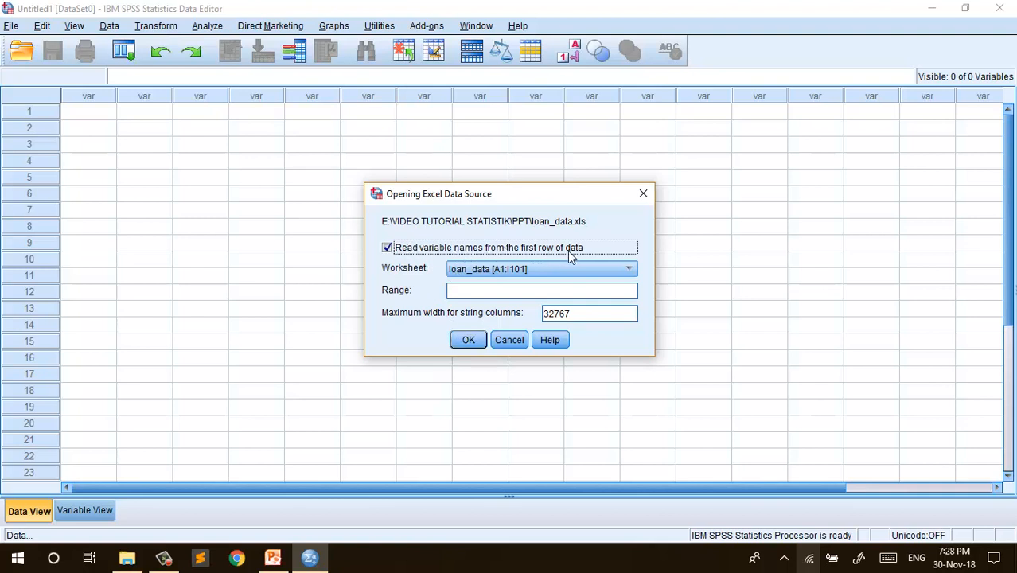
Import worksheet loan_data [A1:I101] with variable names read from the first row, and bring up the imported dataset's Data Editor window.
click(627, 270)
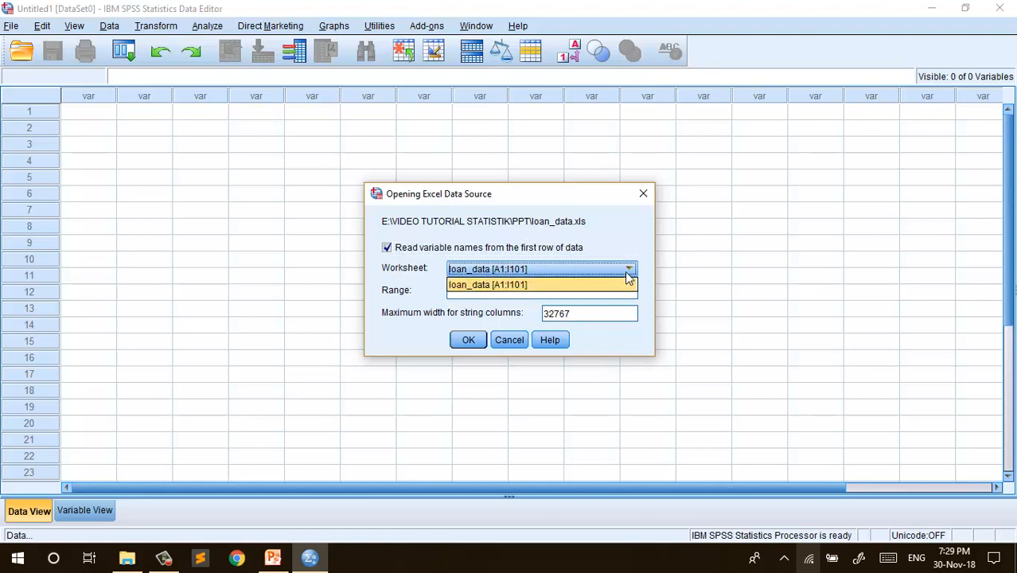
click(577, 270)
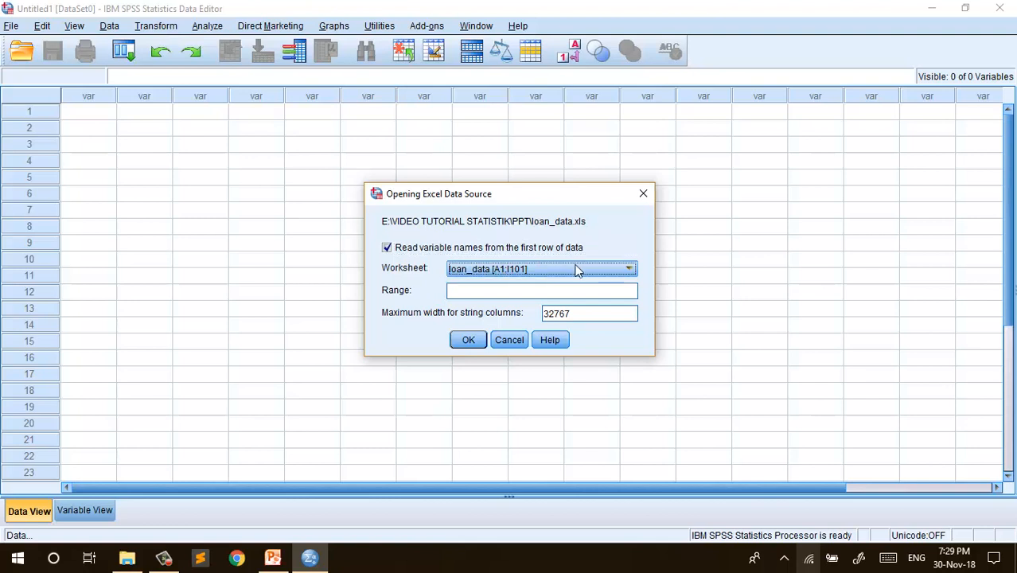
click(472, 341)
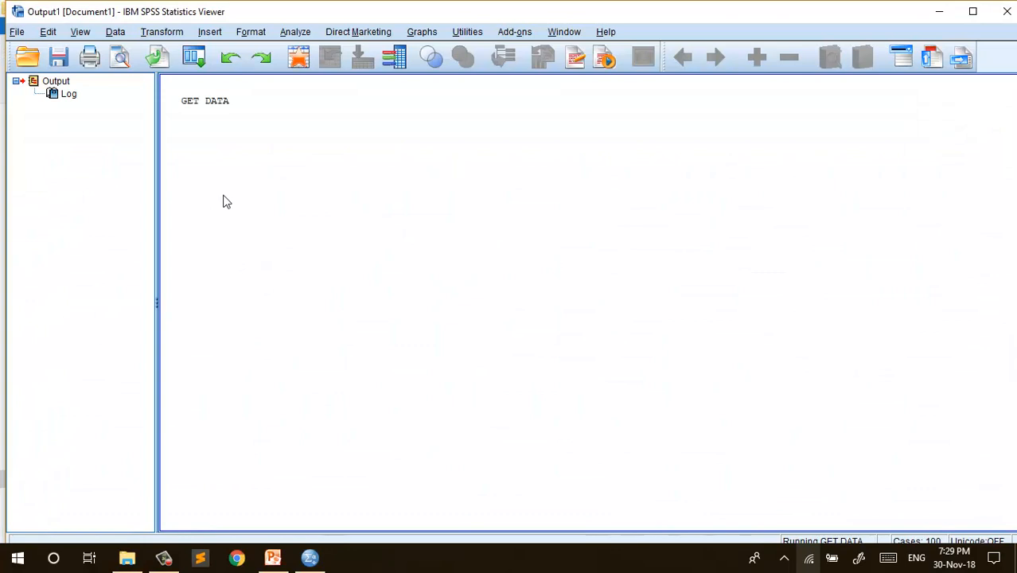
click(310, 558)
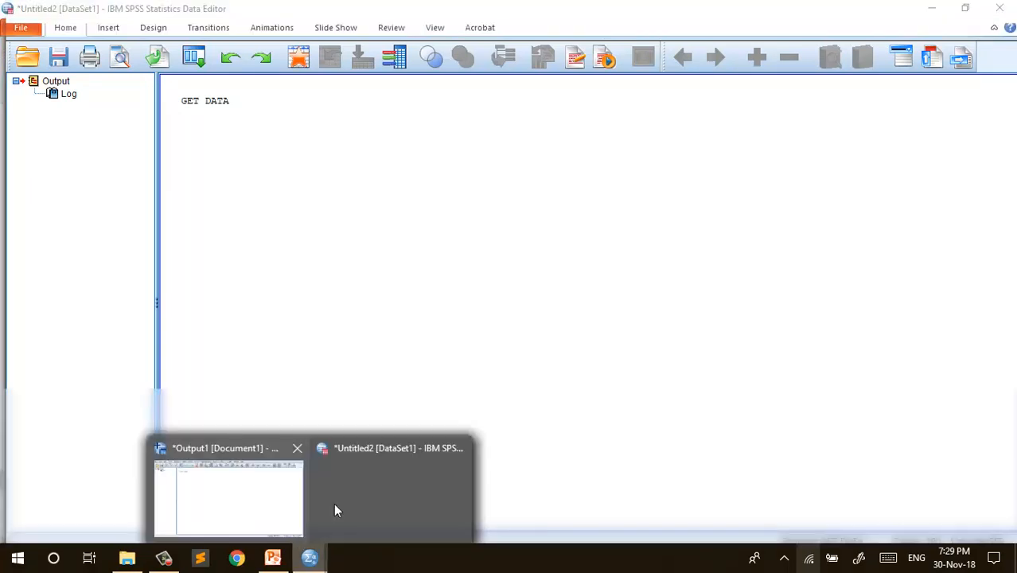
click(362, 486)
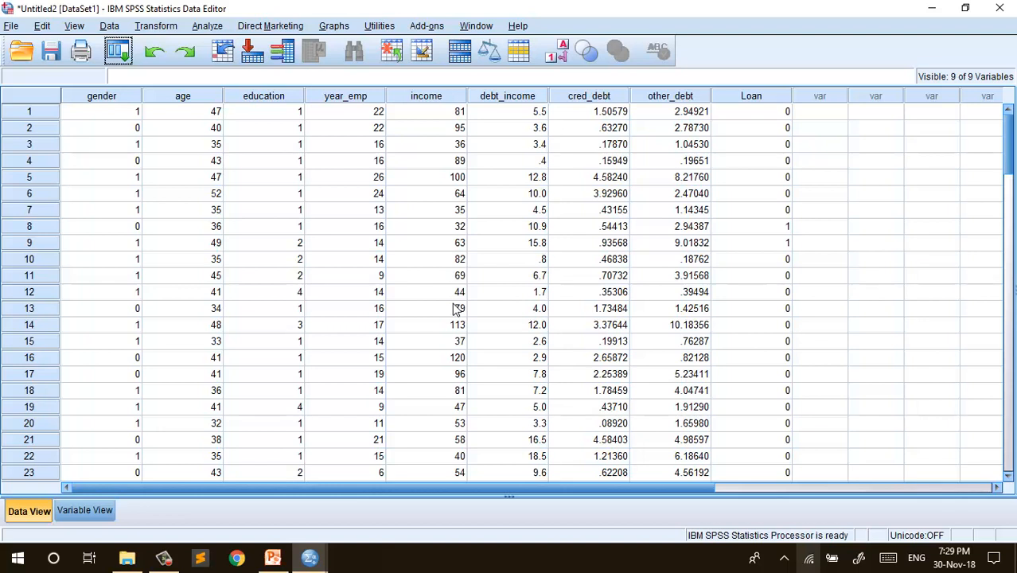
Examine the coded values in the gender, education and Loan columns of the imported data.
click(99, 96)
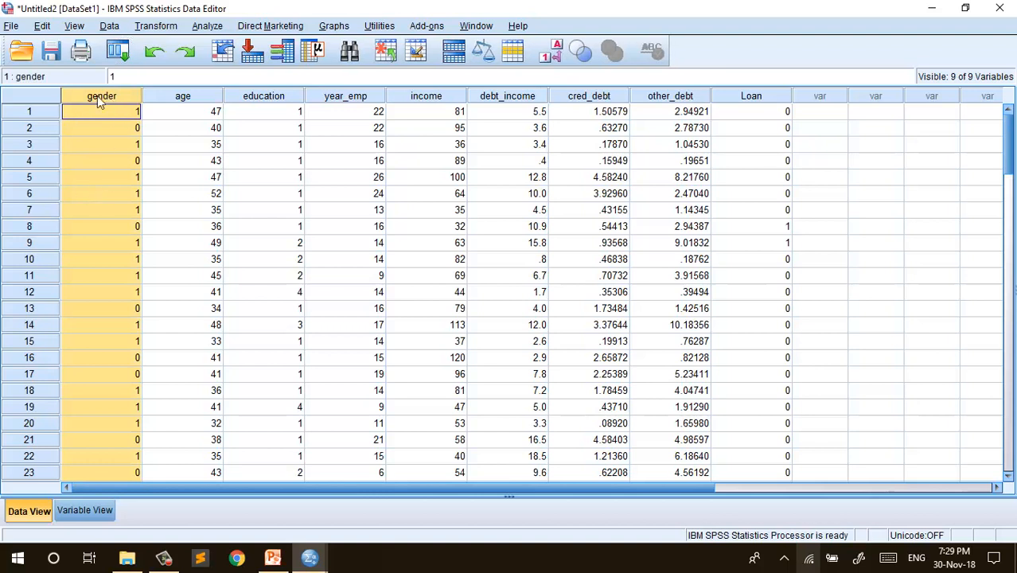
click(282, 95)
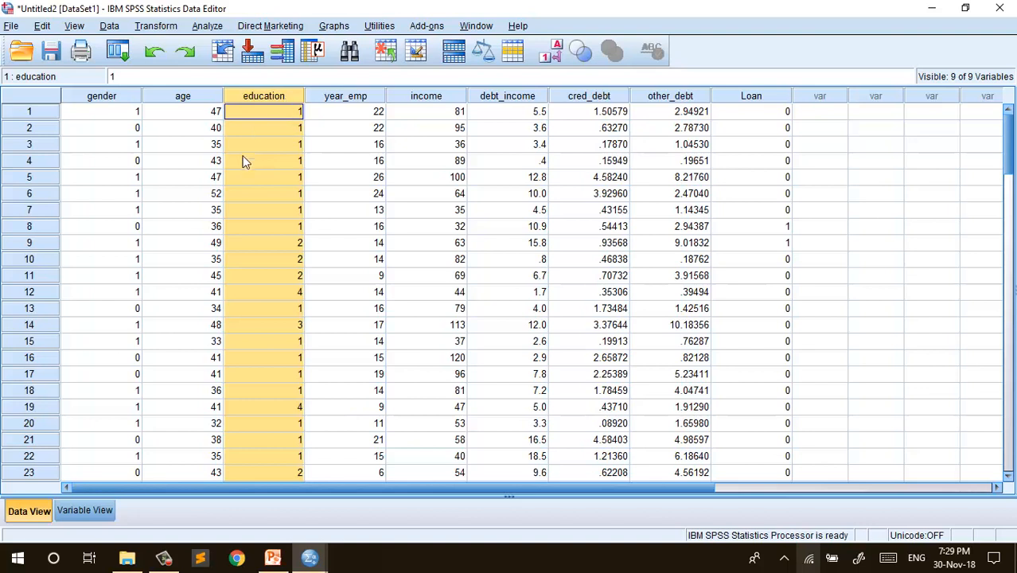
click(754, 98)
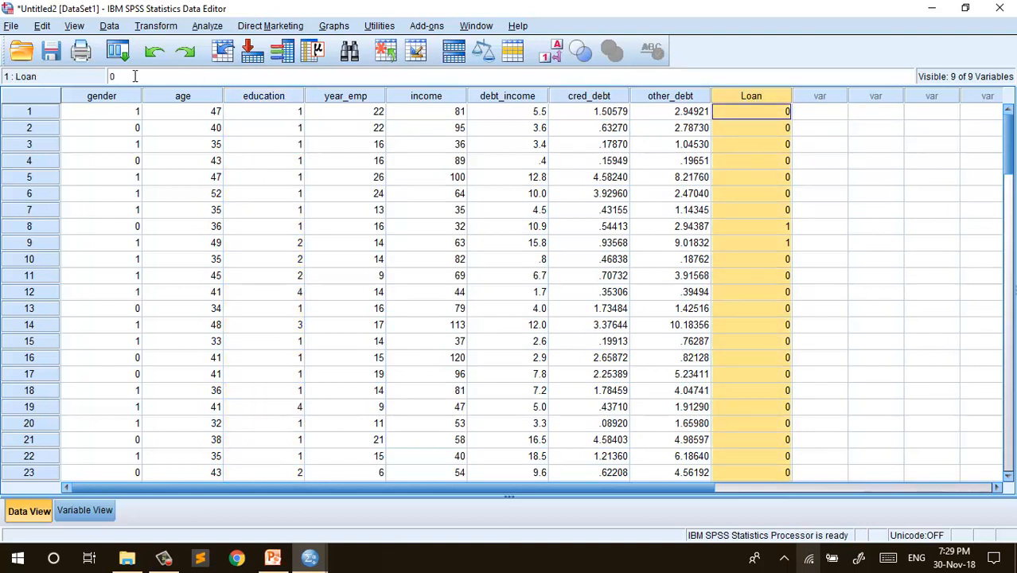
click(97, 96)
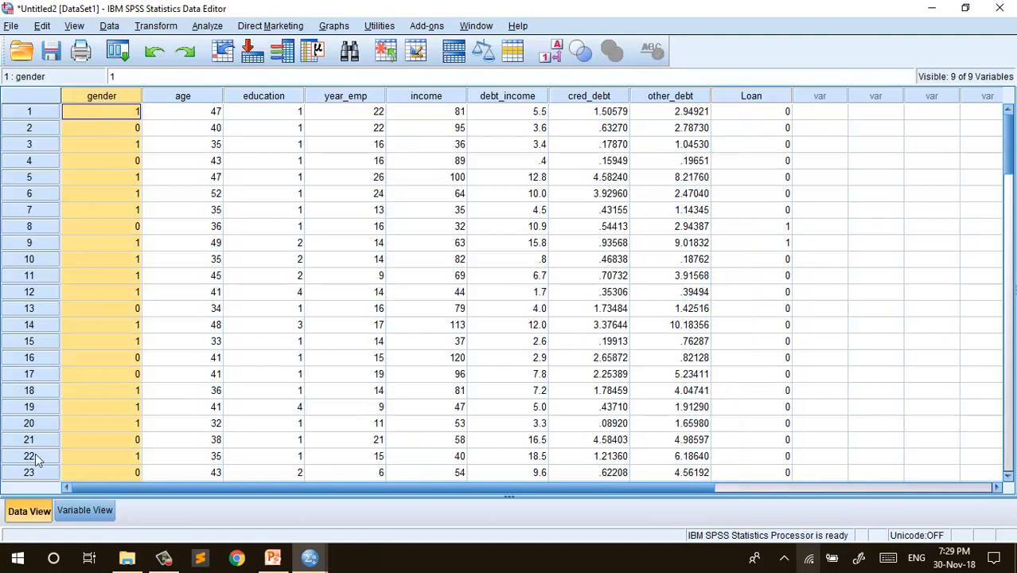
Check the gender variable's value labels among the variable definitions and return to the data rows.
click(86, 509)
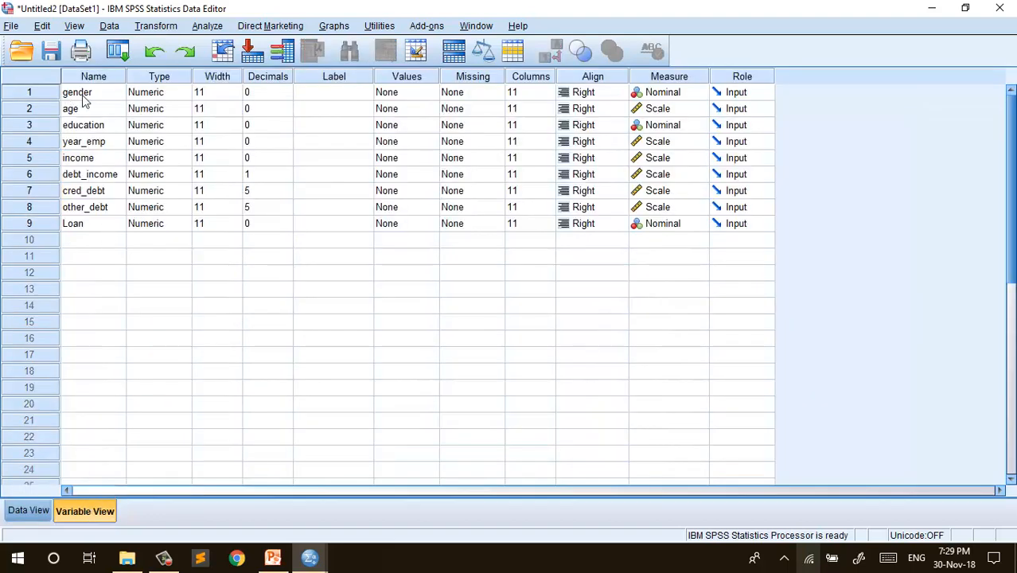
click(396, 94)
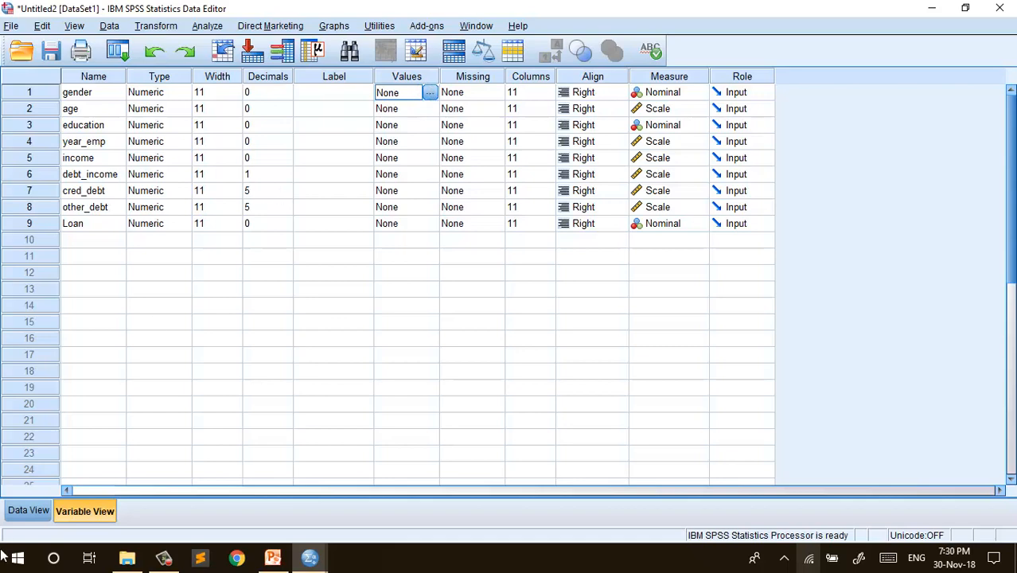
key(ctrl+t)
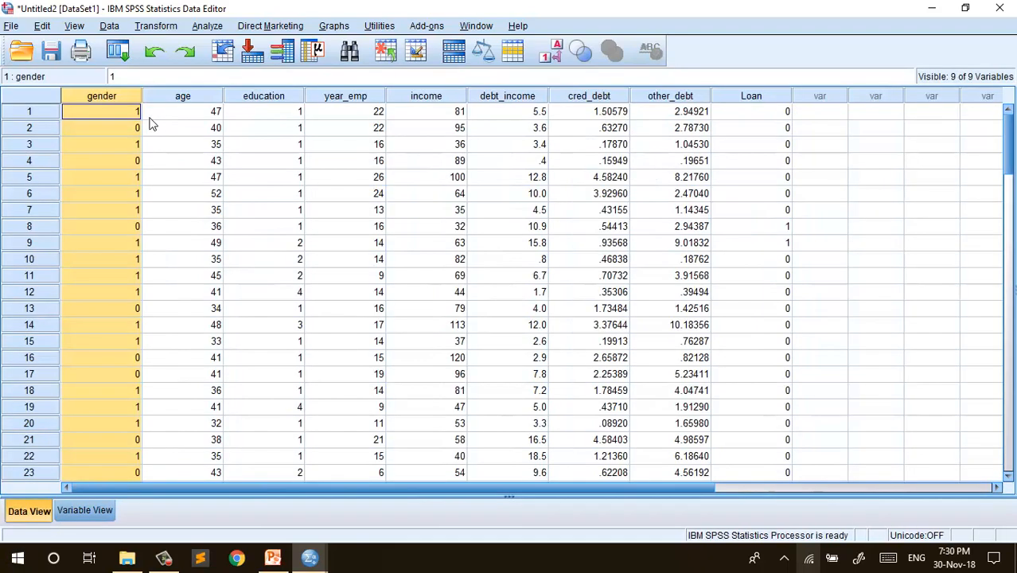
Add the value label "male" for code 1 of the gender variable.
click(91, 511)
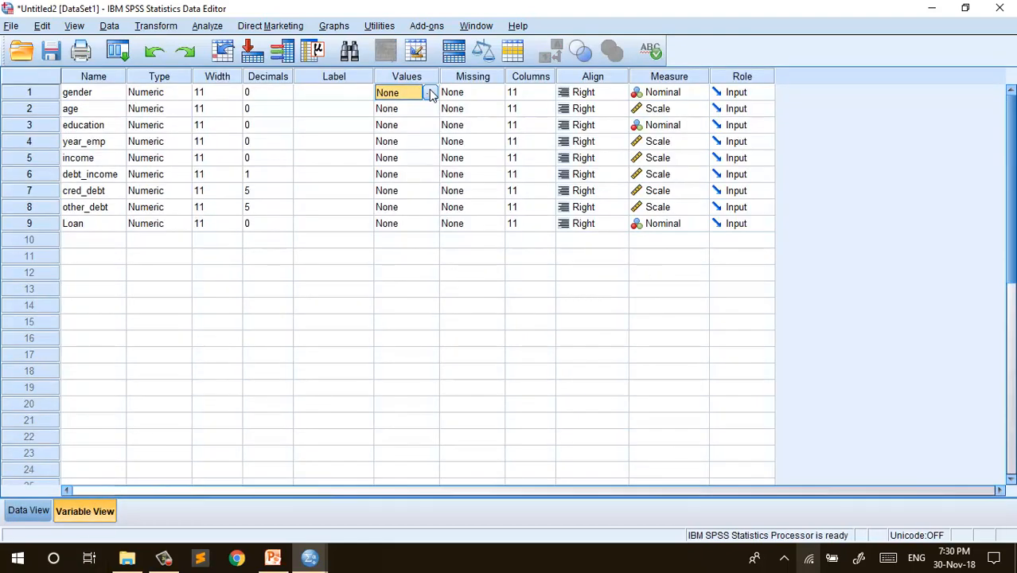
click(429, 93)
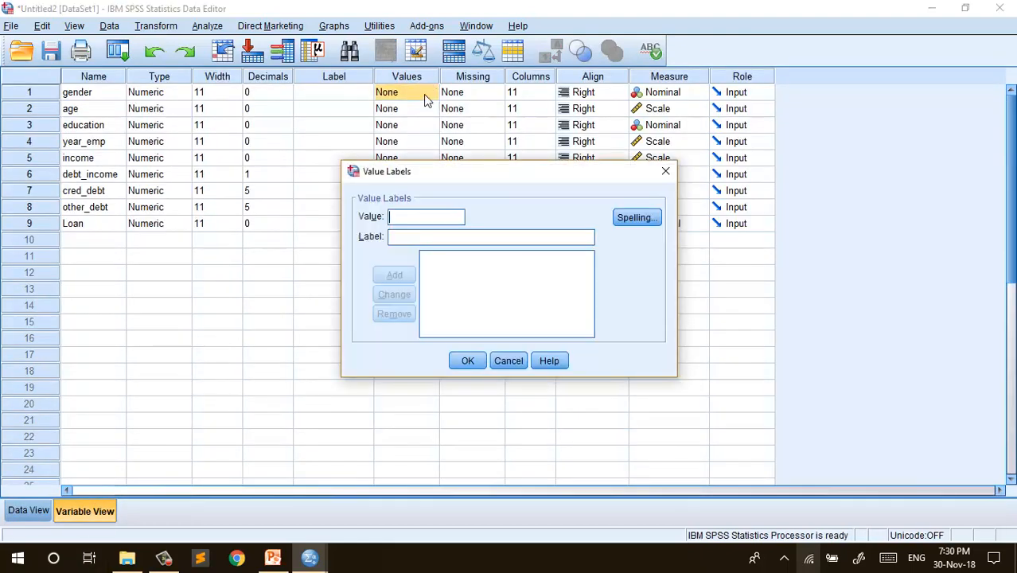
text(1)
click(461, 240)
text(malw)
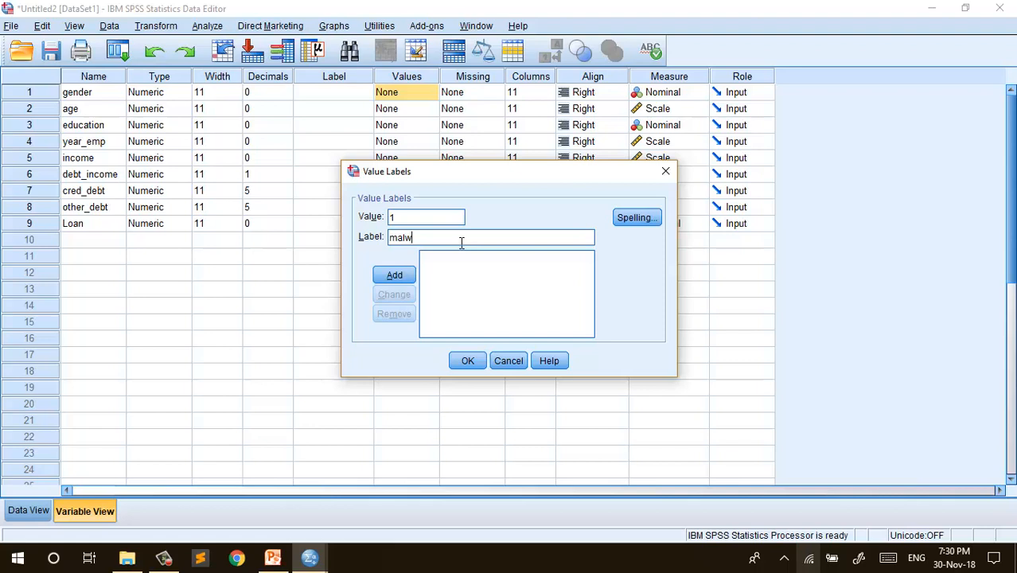
key(BackSpace)
text(e)
click(401, 276)
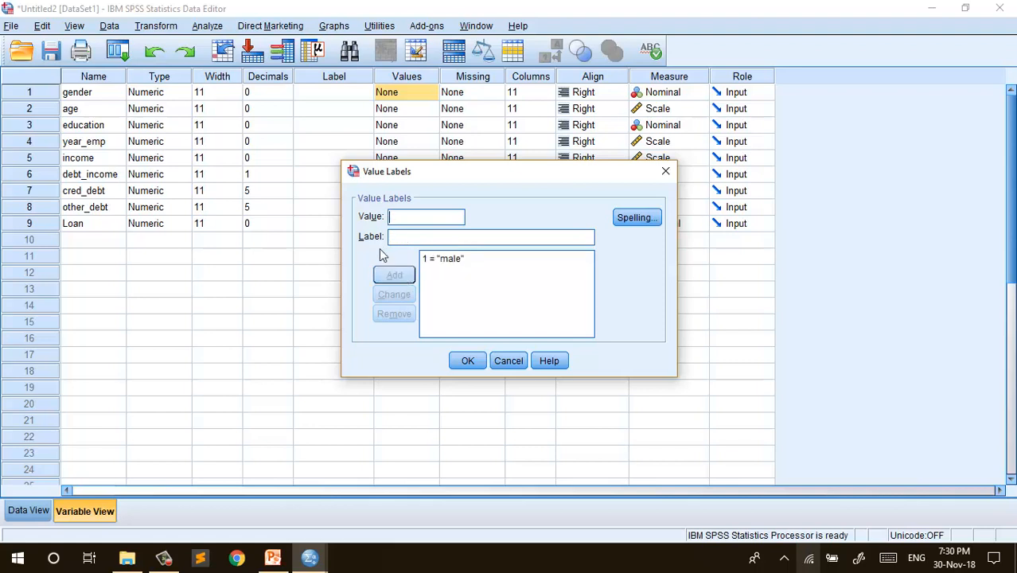
Add the value label "female" for code 0 of gender and accept the gender labels.
text(0)
click(406, 243)
text(fema)
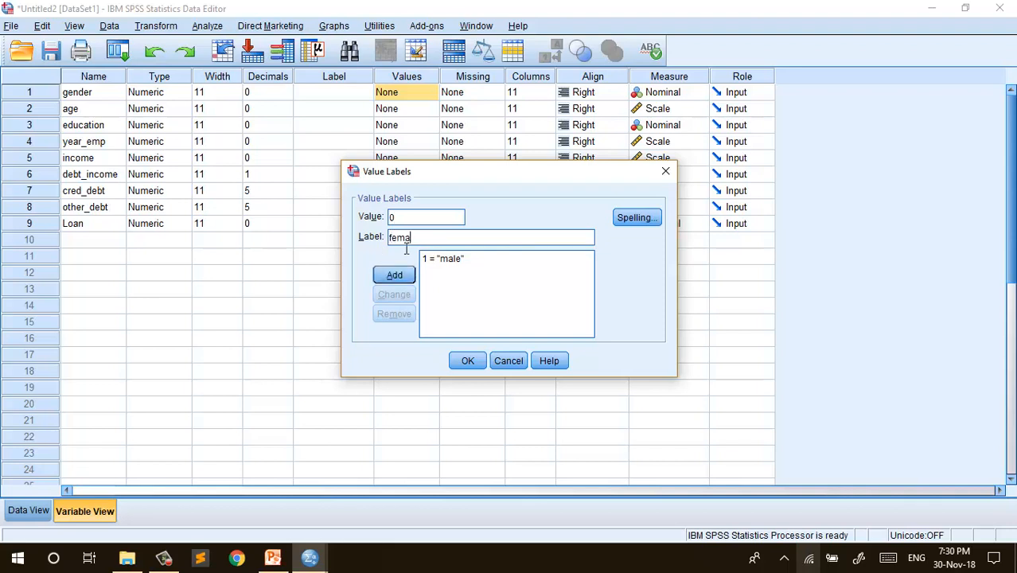
text(le)
click(400, 275)
click(467, 360)
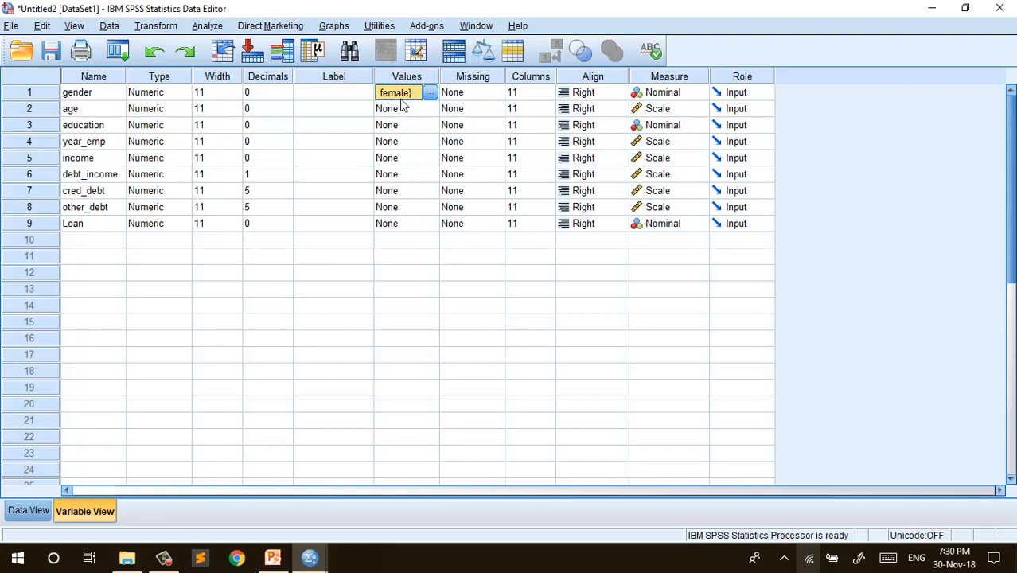
Sort the cases by education in ascending order and look through the codes used in that column.
click(94, 130)
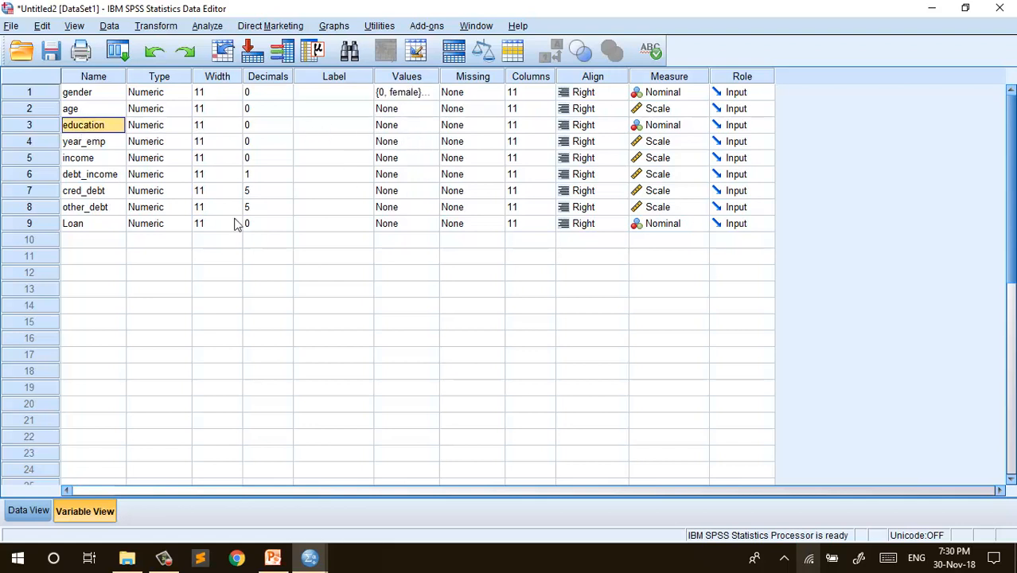
key(ctrl+t)
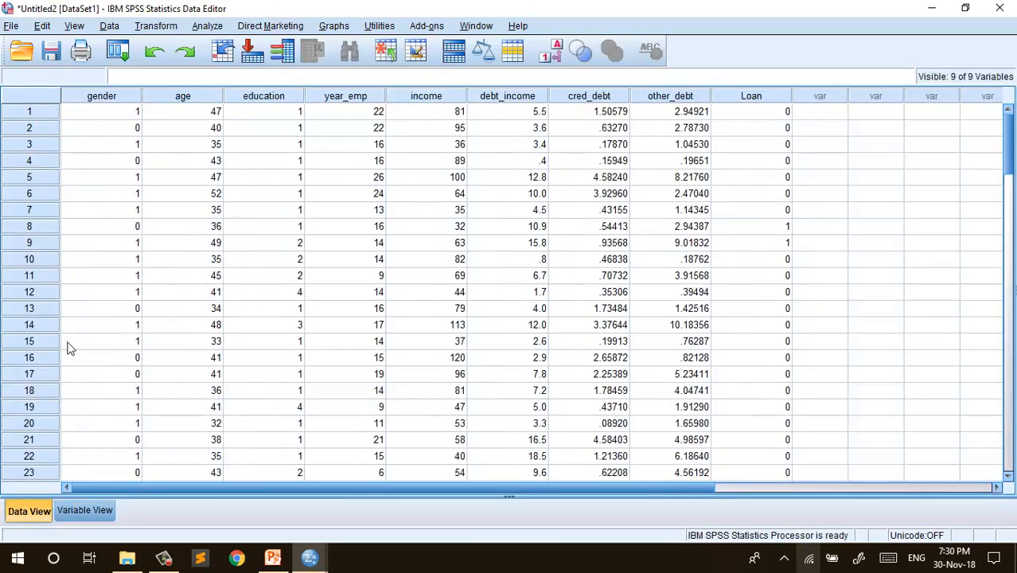
scroll(257, 316, down, 2)
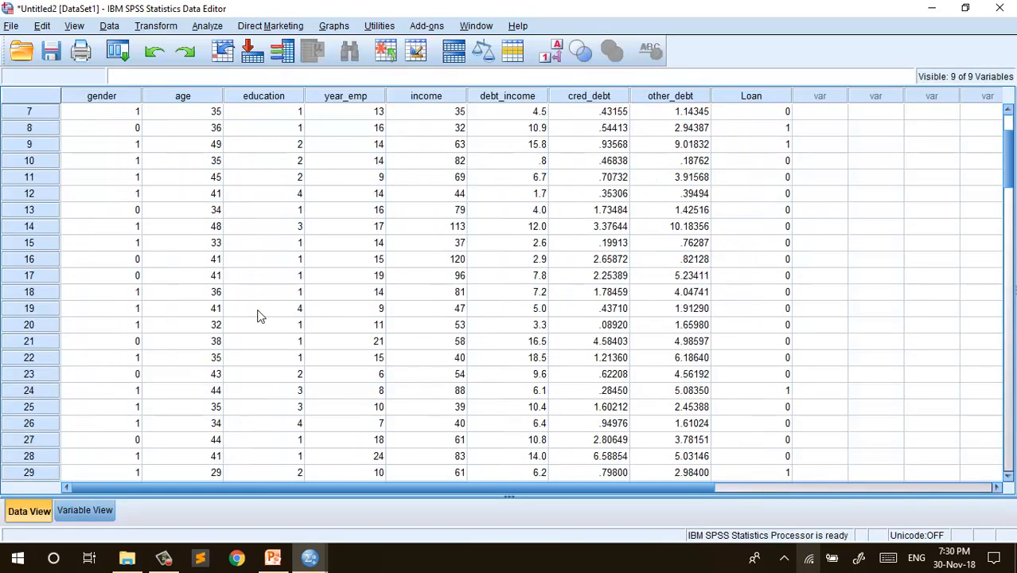
scroll(257, 316, up, 2)
scroll(257, 316, down, 8)
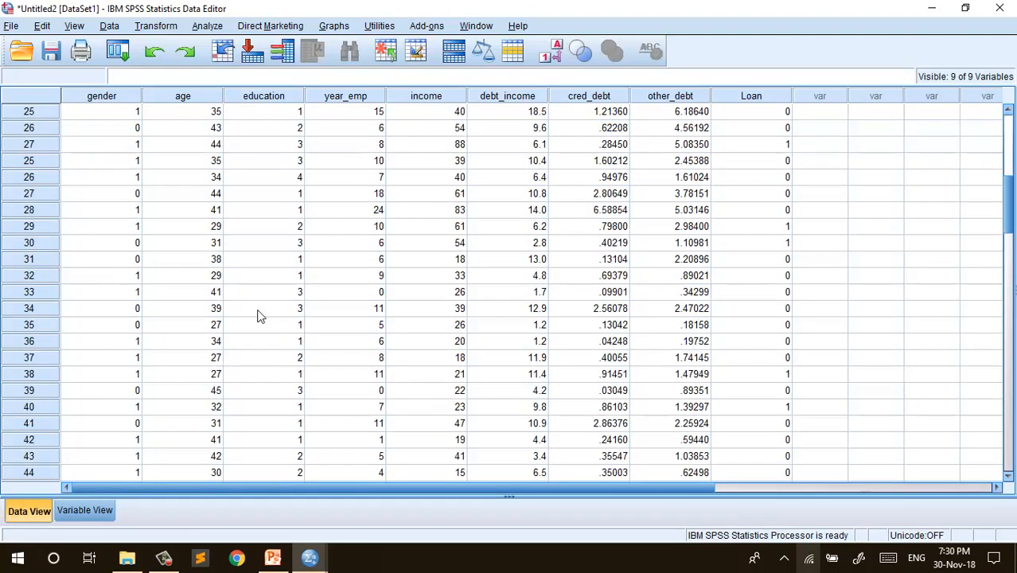
scroll(257, 316, up, 8)
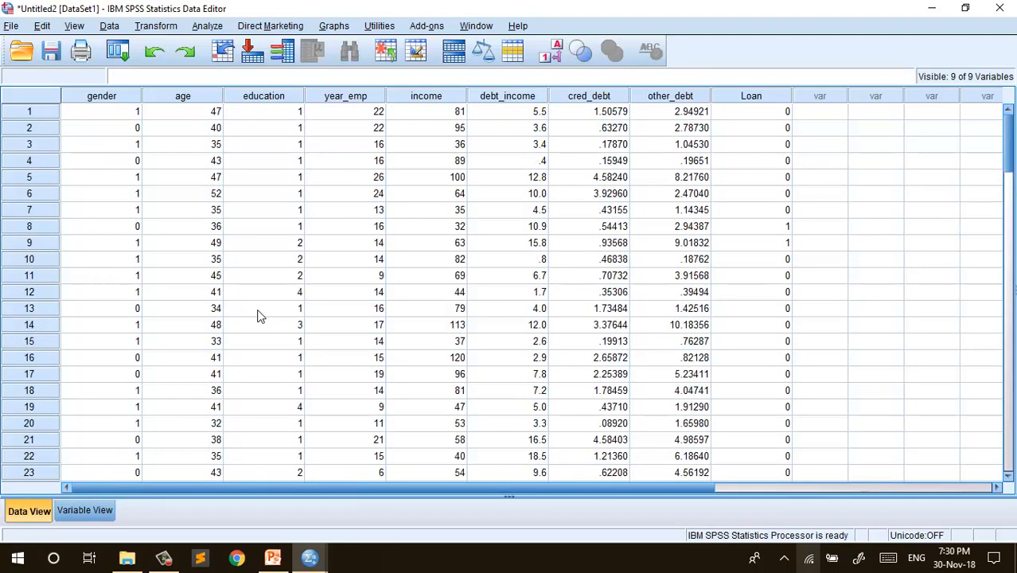
click(284, 98)
right_click(283, 98)
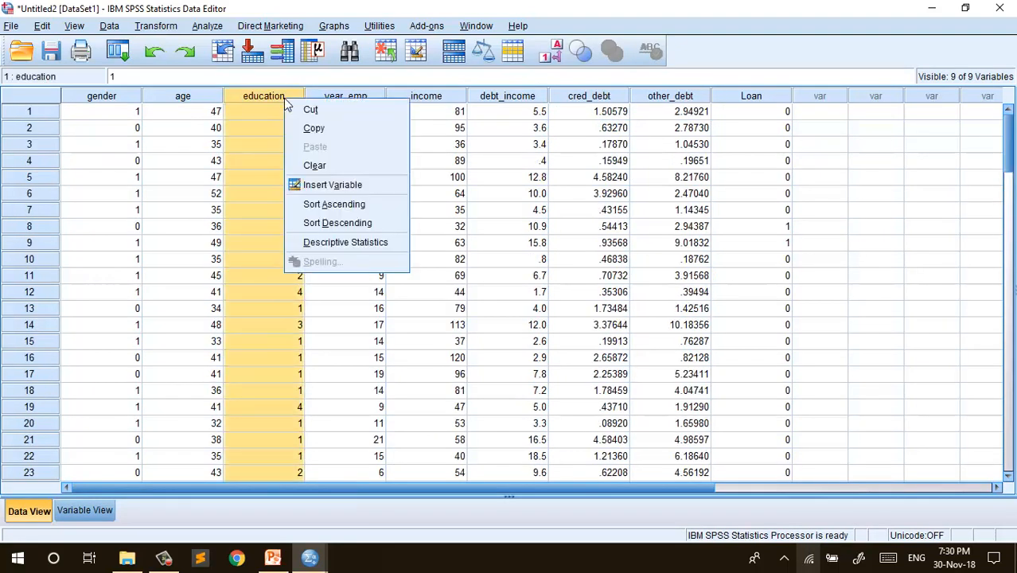
click(312, 205)
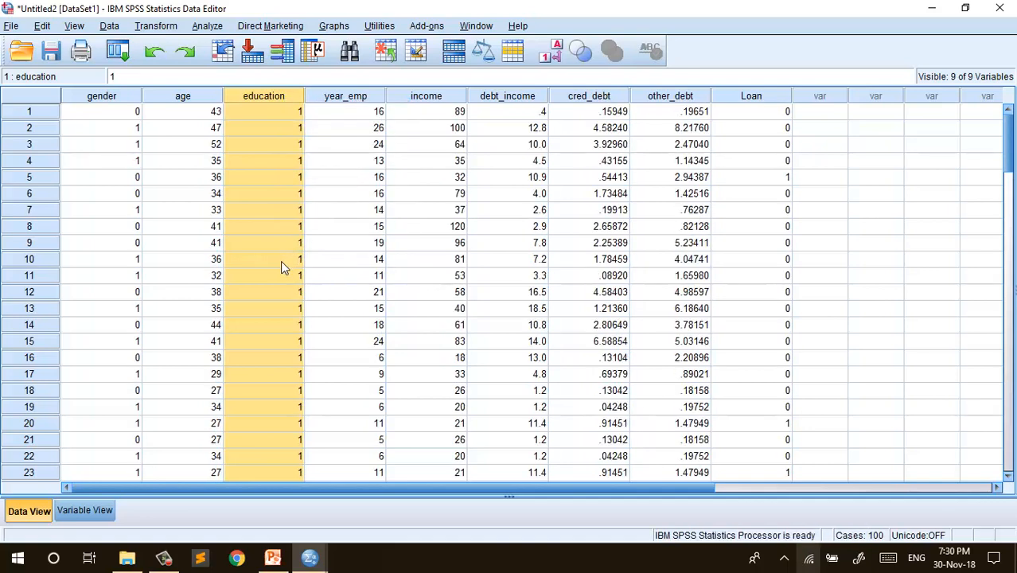
scroll(280, 260, down, 18)
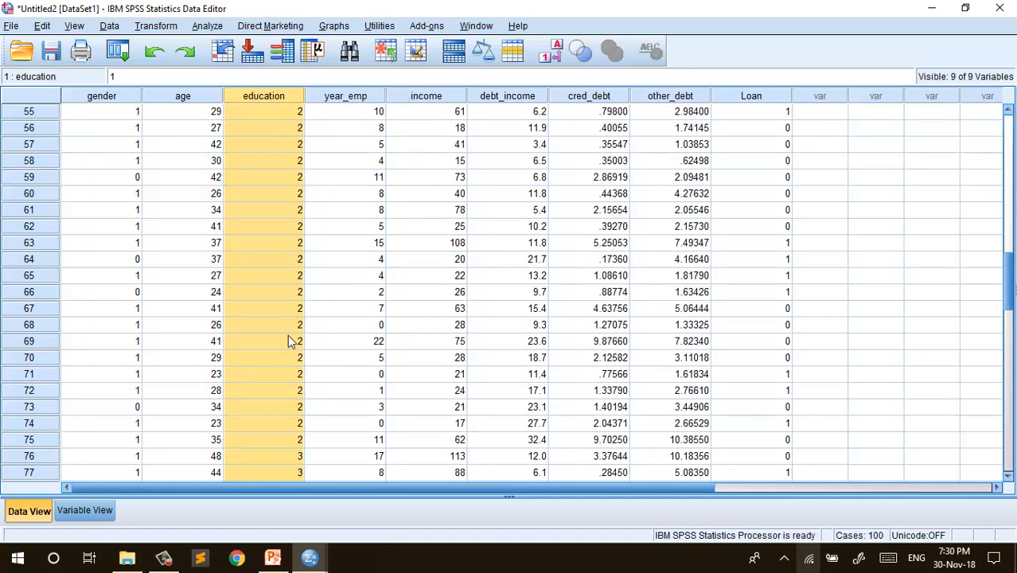
scroll(288, 337, down, 14)
scroll(288, 337, up, 12)
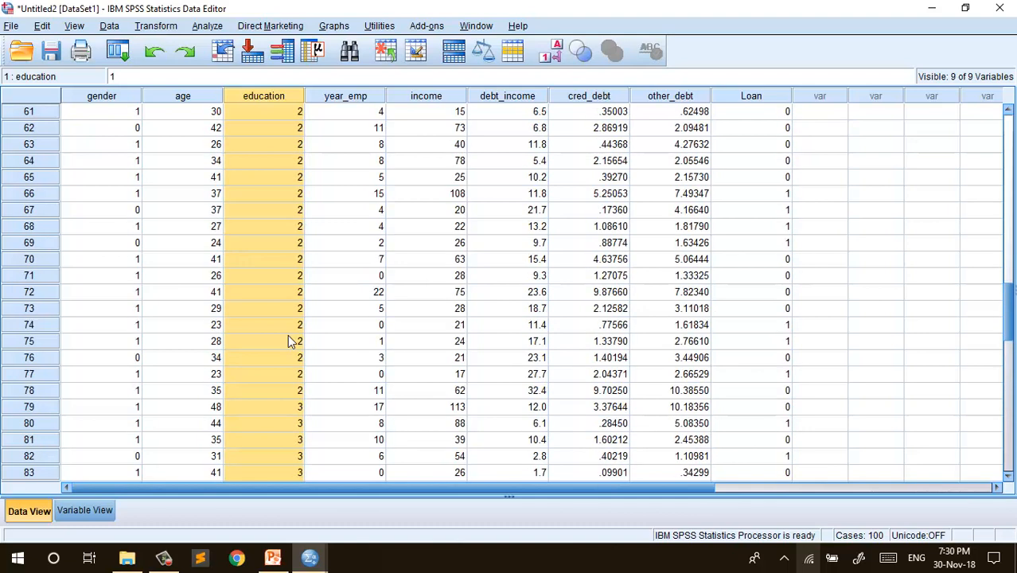
scroll(287, 341, up, 20)
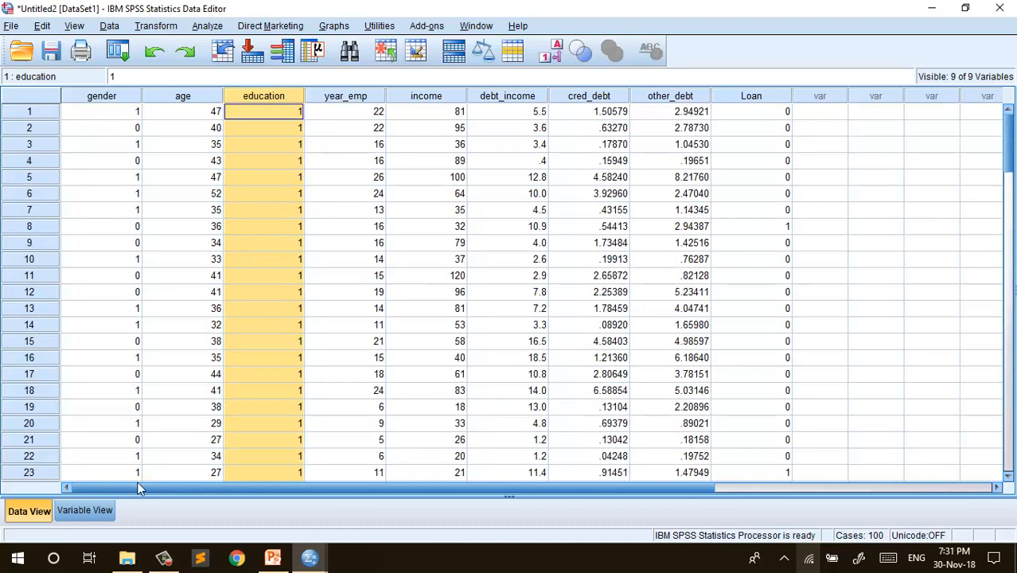
Add the value label "primary school" for code 1 of the education variable.
click(88, 511)
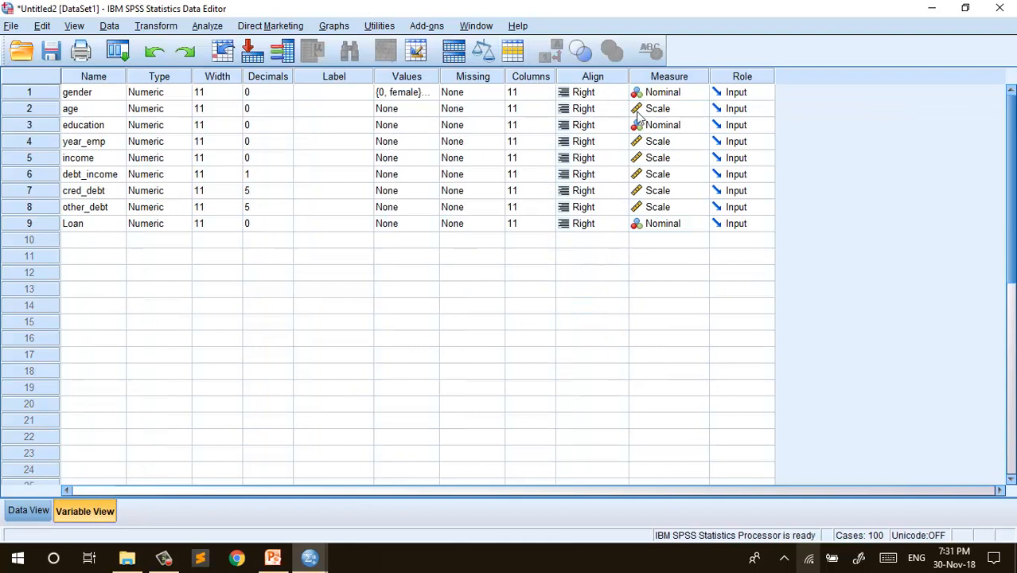
click(389, 126)
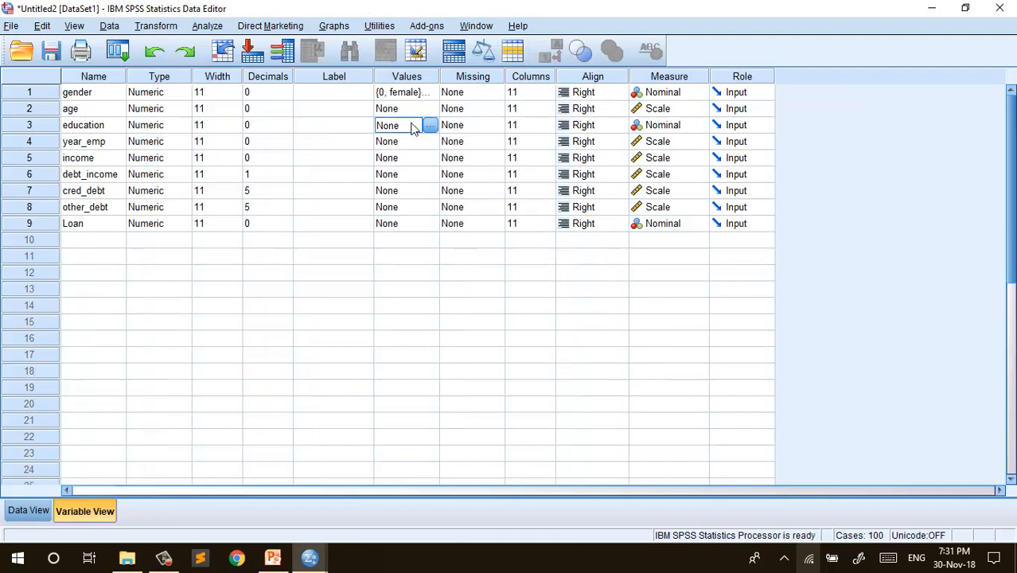
click(430, 126)
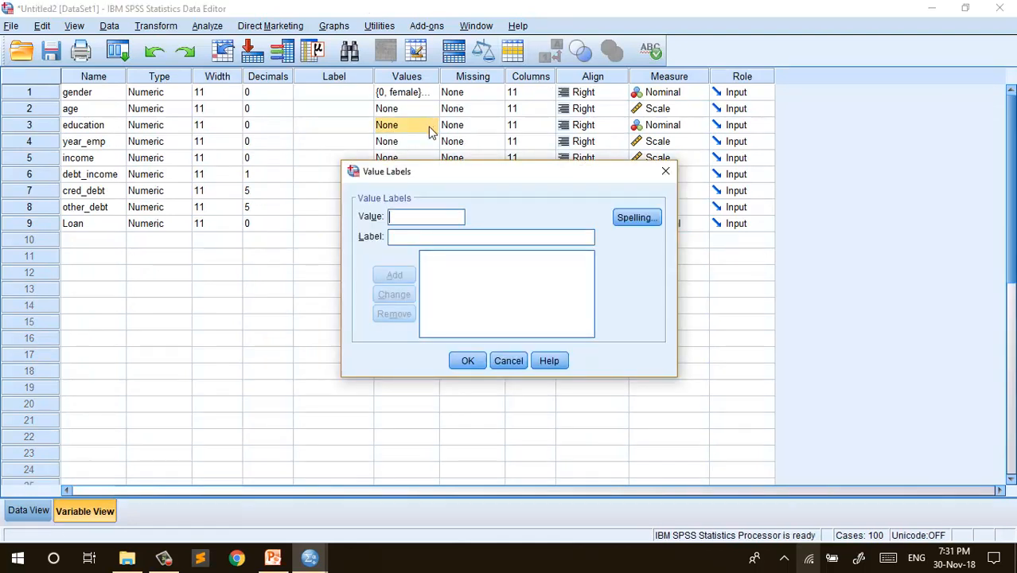
text(1p)
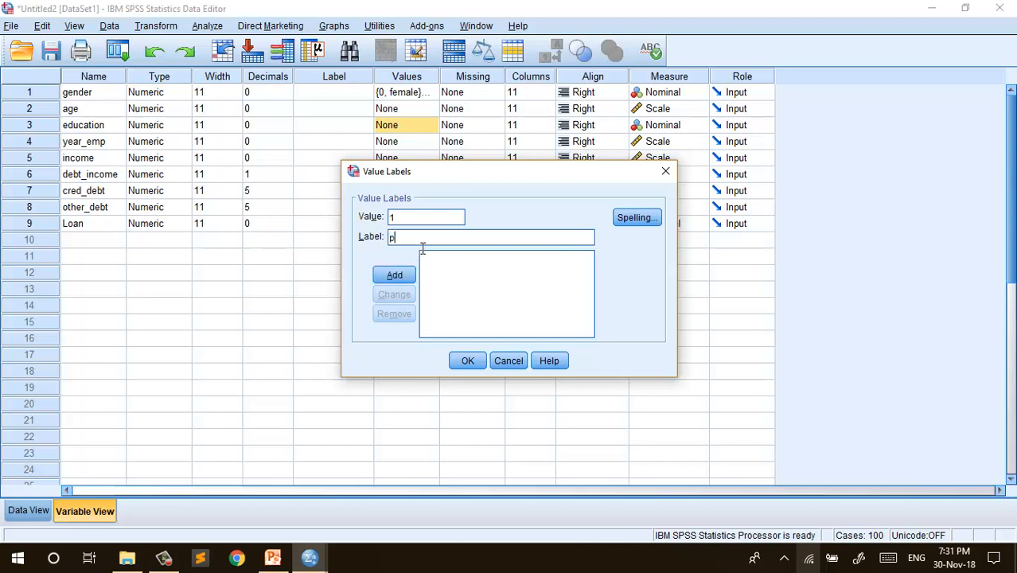
text(rimary school)
click(406, 274)
Add the value label "secondary school" for code 2 of education.
text(2)
click(401, 237)
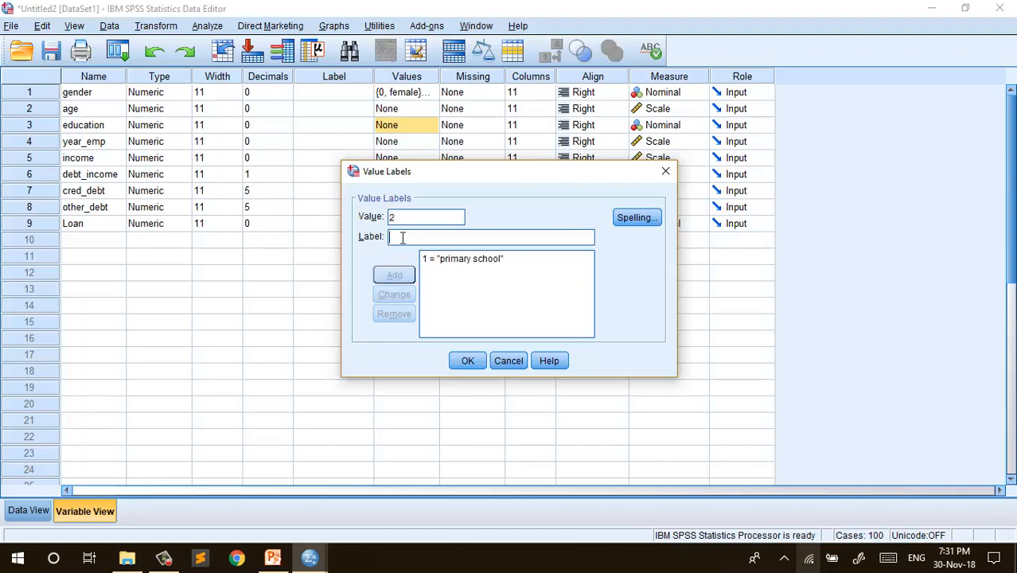
text(seco)
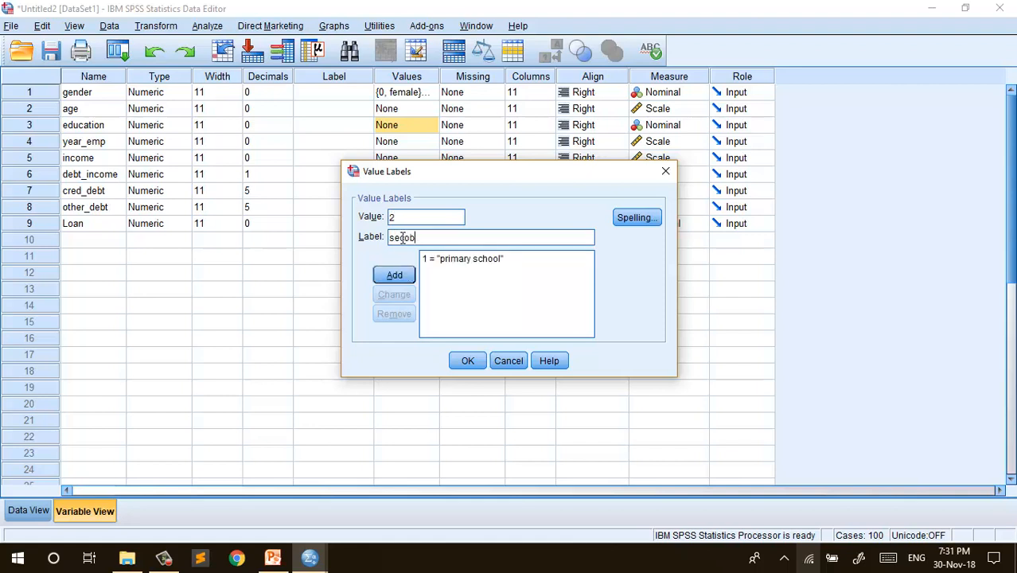
text(ndary school)
click(394, 275)
Add the value label "diploma" for code 3 of education.
text(3)
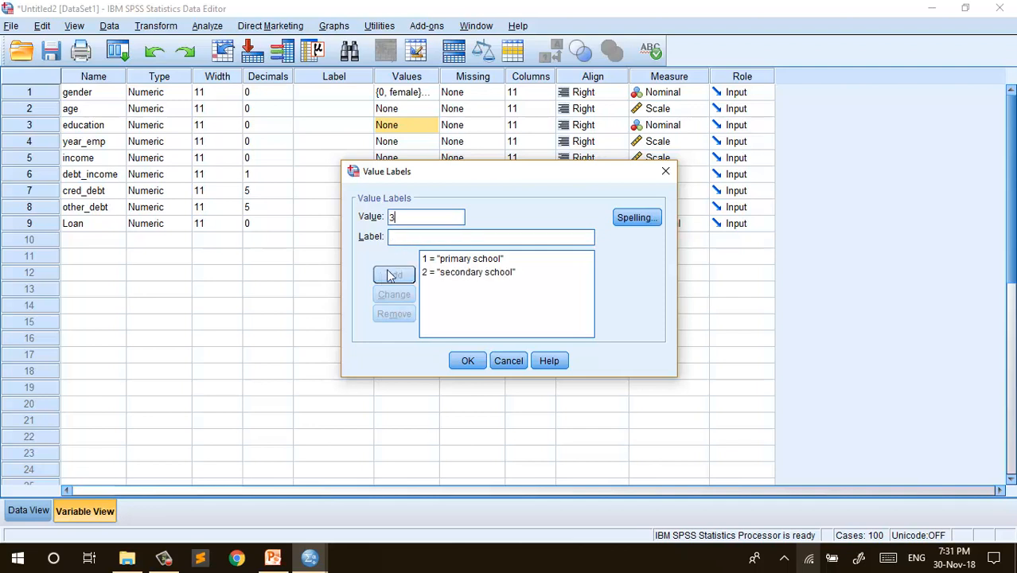
click(424, 244)
text(d)
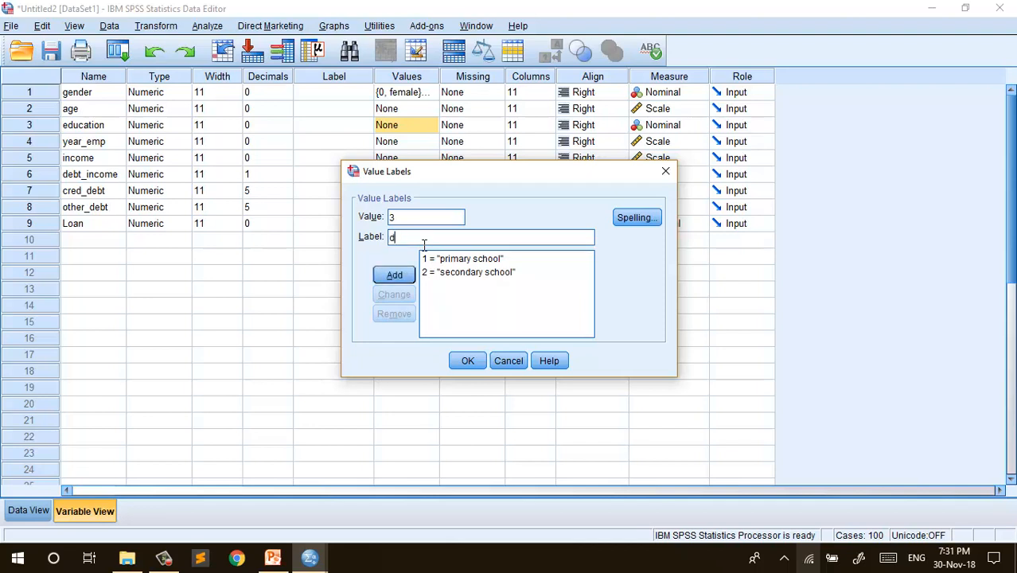
text(iploma)
click(401, 276)
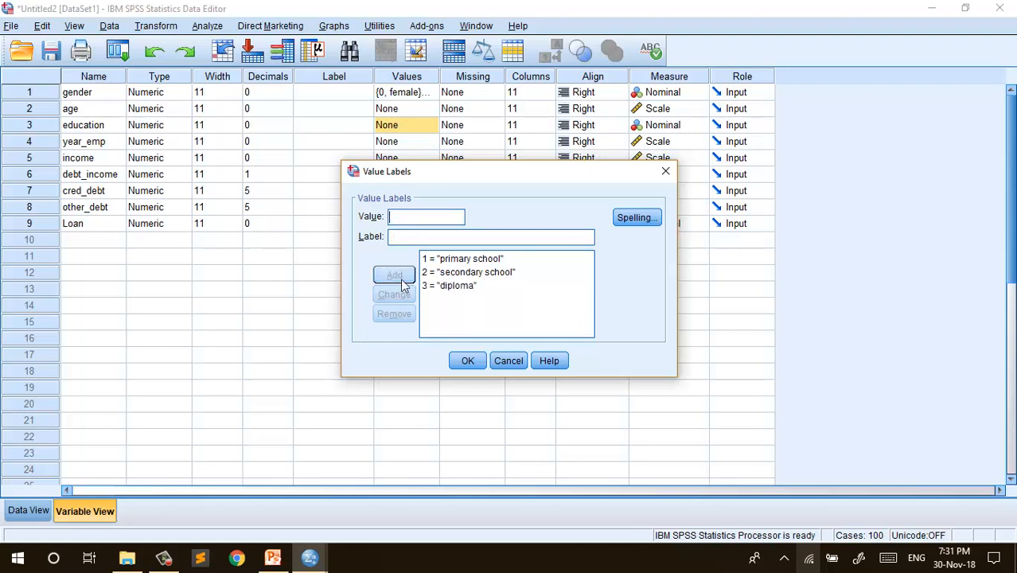
Add the value label "master/doctoral" for code 4 of education and accept the education labels.
text(4)
click(416, 237)
text(master)
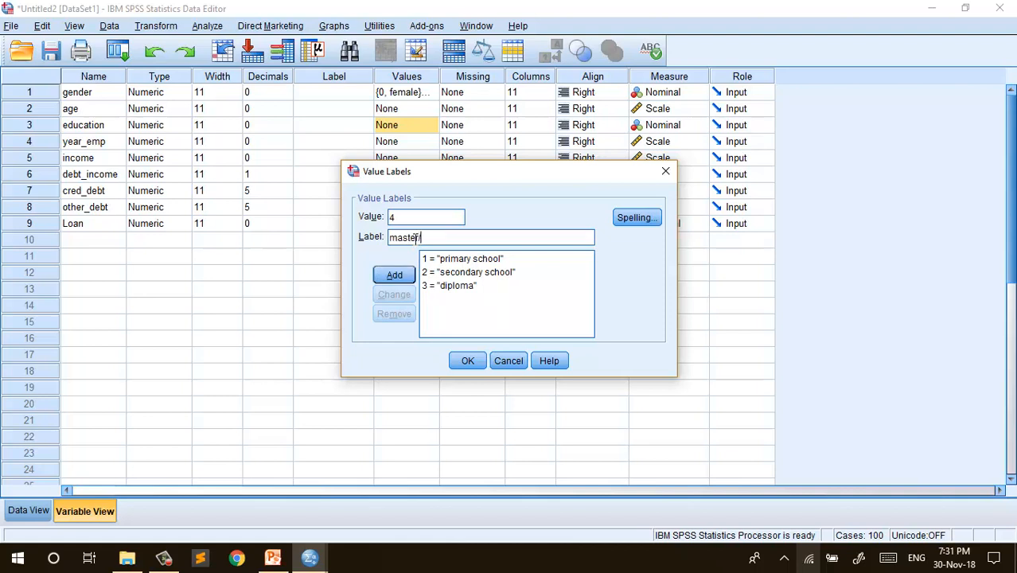
text(/doctoral)
click(394, 274)
click(467, 361)
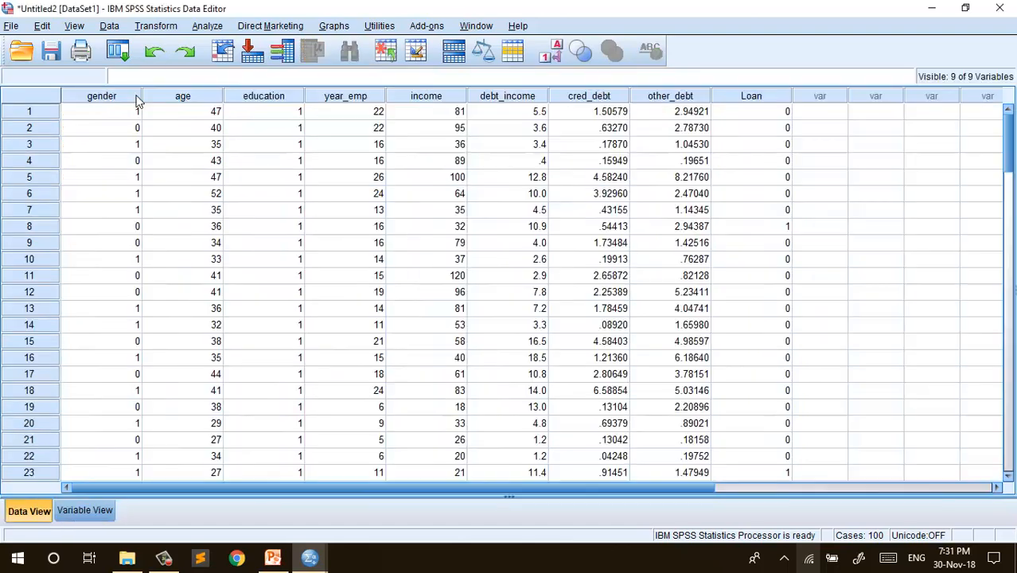
Check the gender and education columns in the data, and label code 1 of the Loan variable "yes".
click(117, 94)
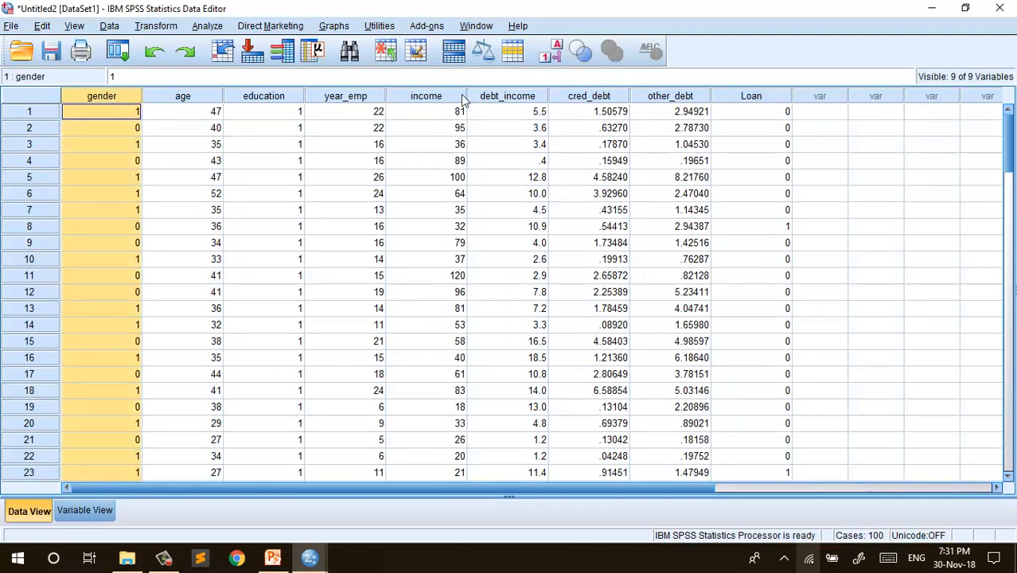
click(284, 96)
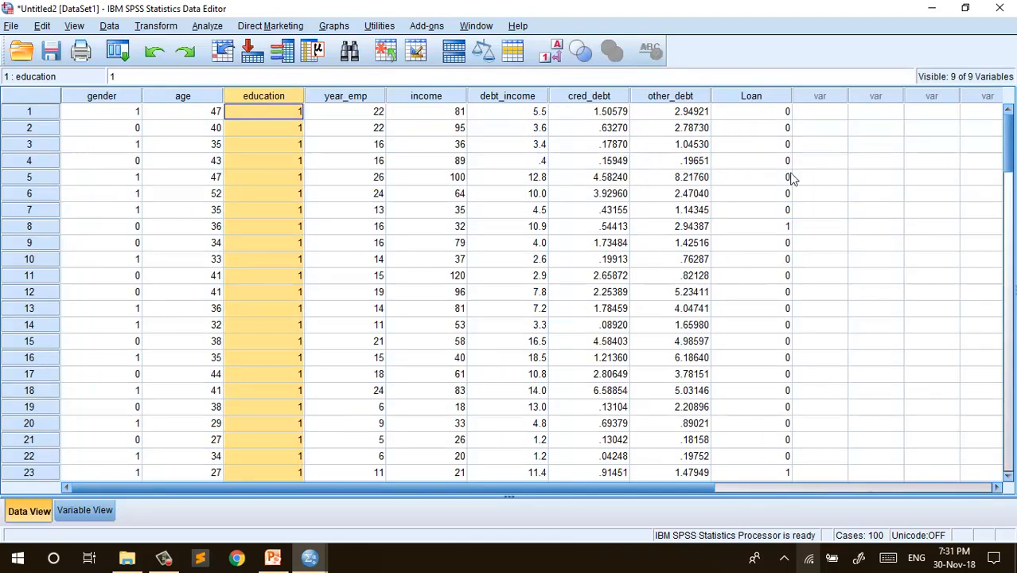
click(89, 517)
click(403, 224)
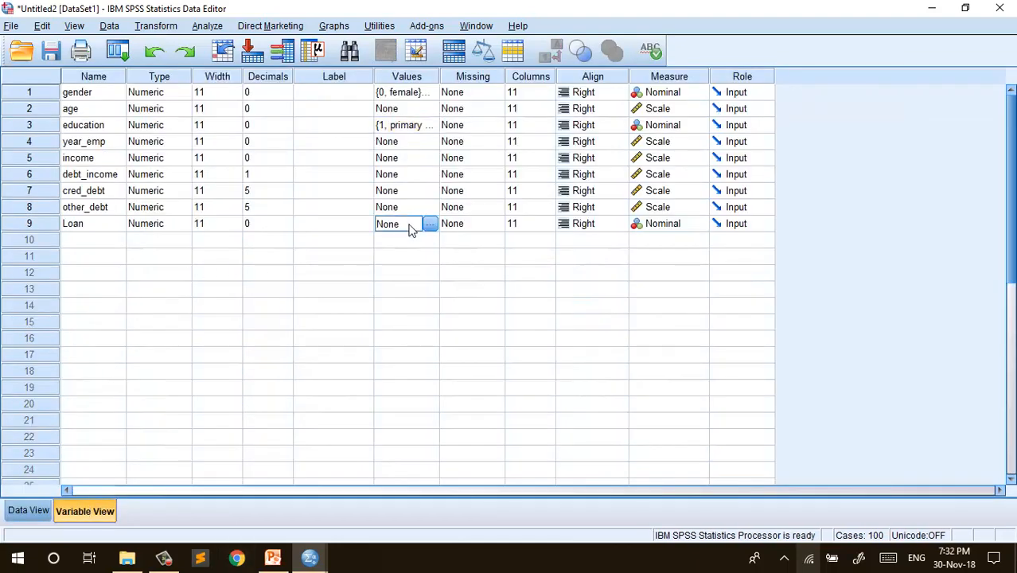
click(429, 223)
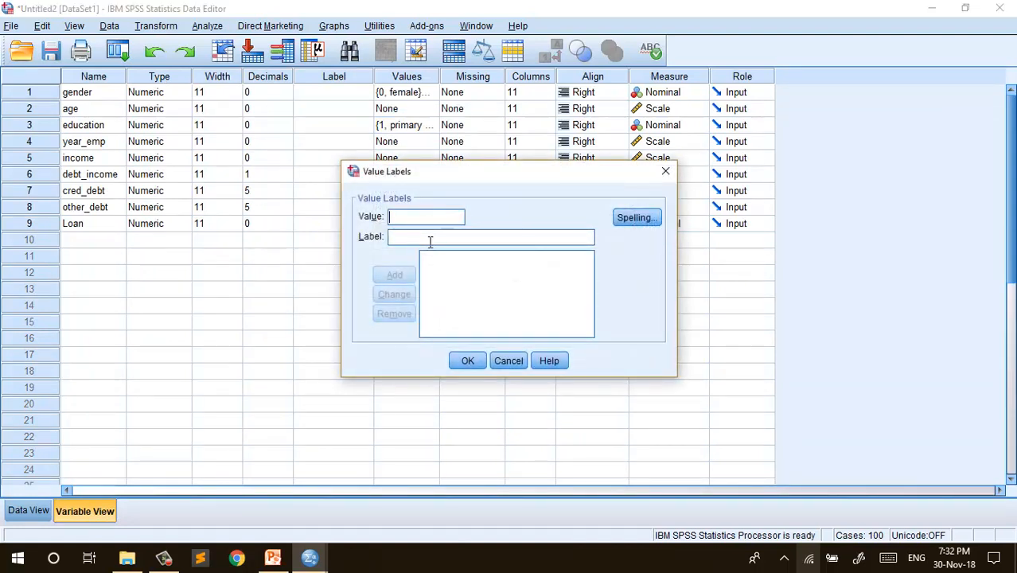
text(1)
click(430, 237)
text(yes)
Add the value label "no" for code 0 of Loan and accept the Loan labels.
text(0)
click(400, 244)
text(no)
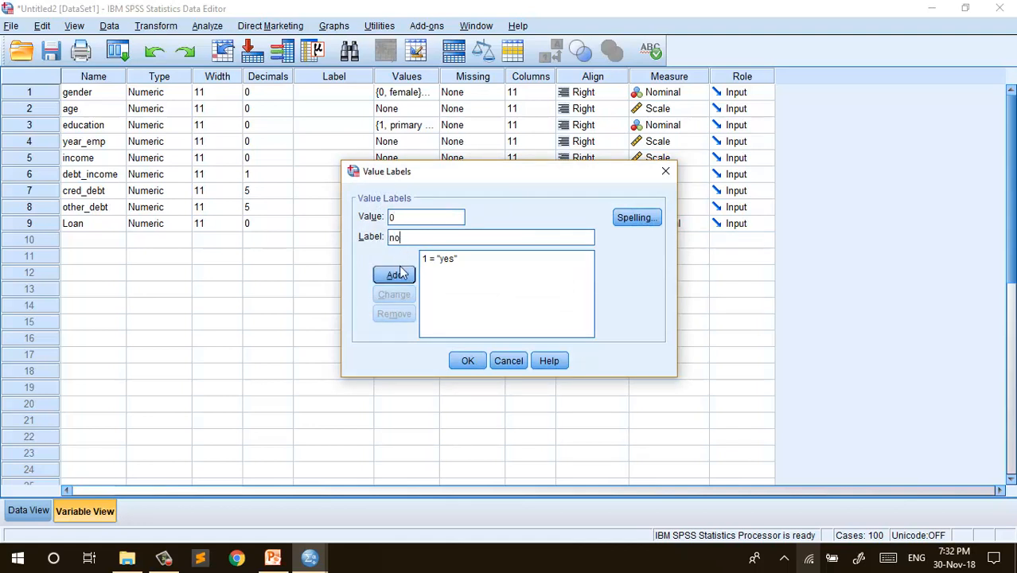
click(399, 273)
click(478, 364)
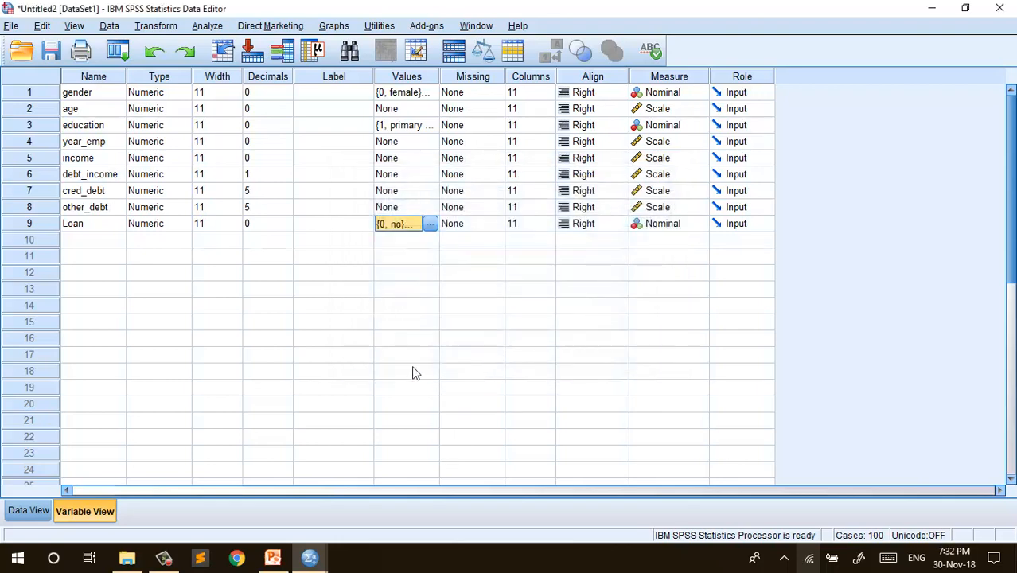
Return to the data rows and display value labels instead of the numeric codes.
click(413, 371)
click(36, 512)
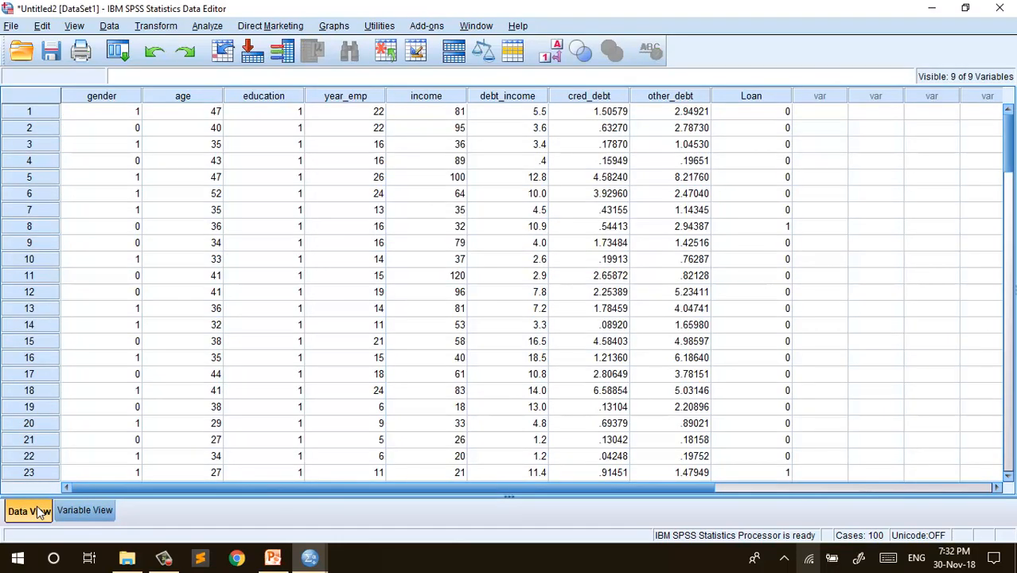
click(555, 53)
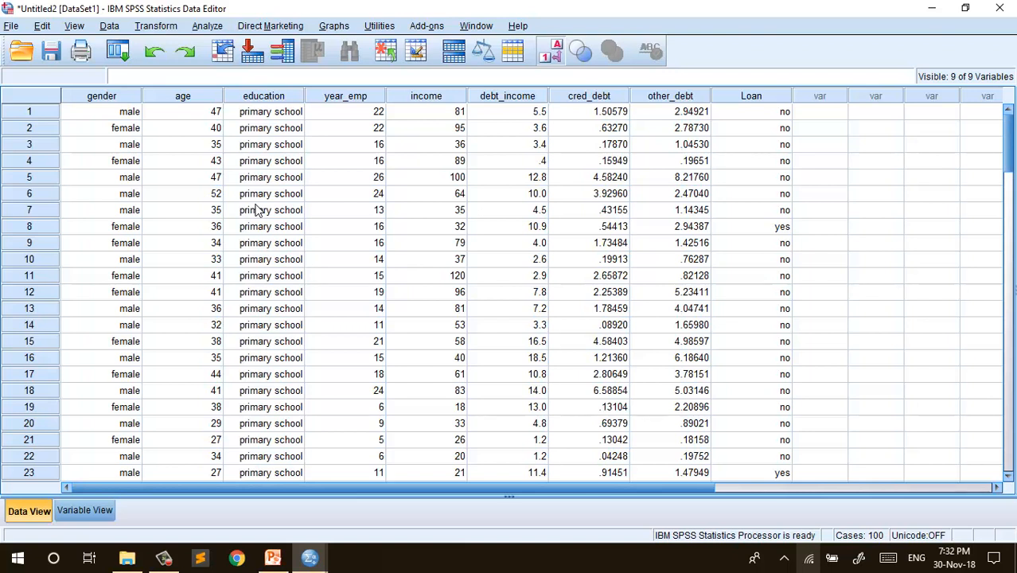
click(206, 26)
mouse_move(220, 70)
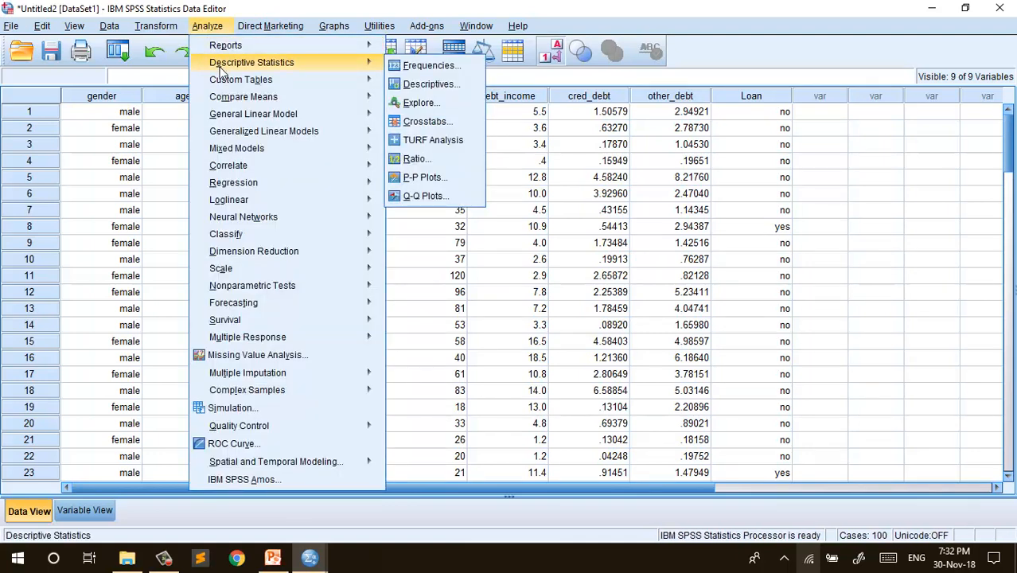
click(420, 72)
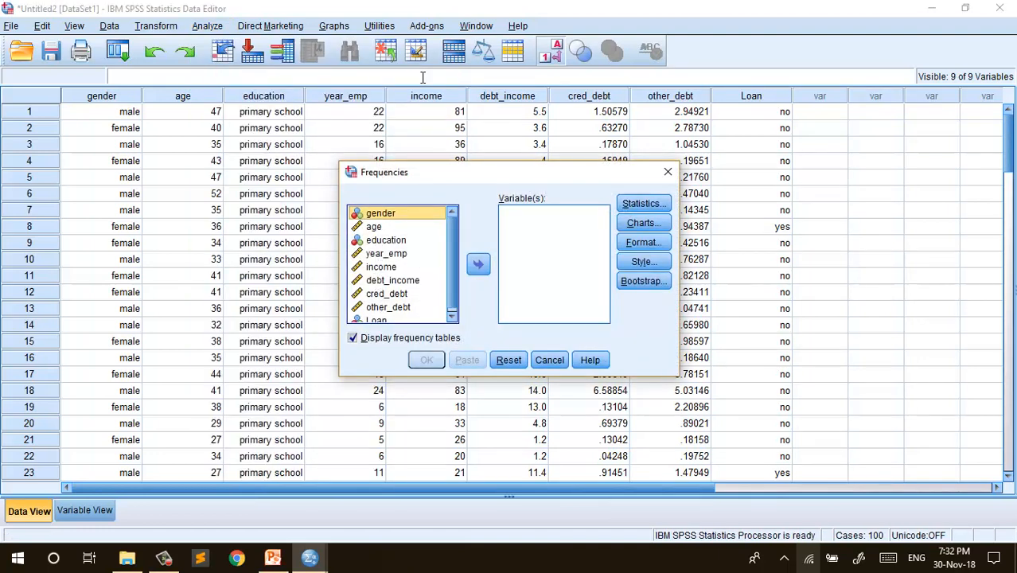
click(480, 269)
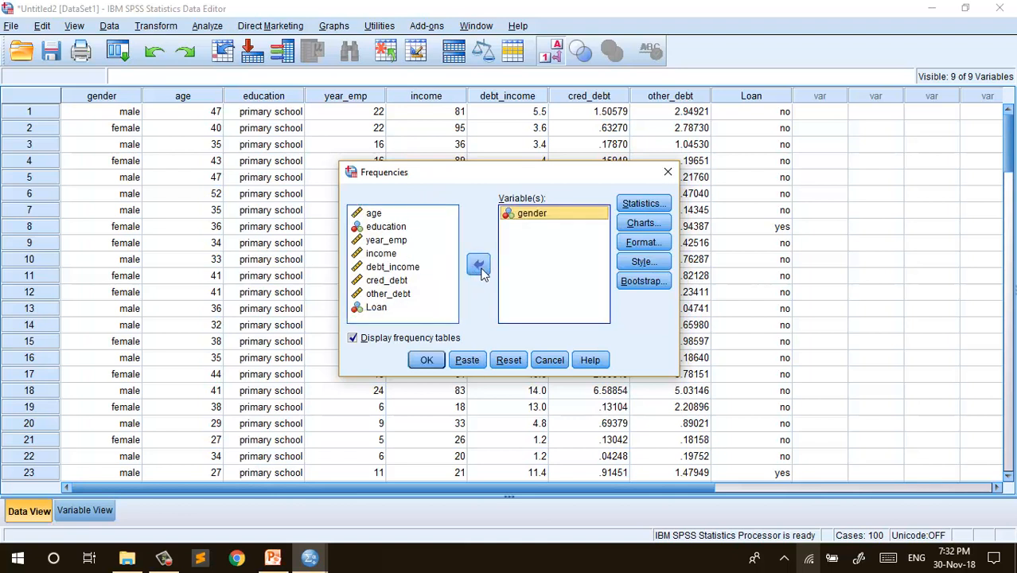
click(386, 226)
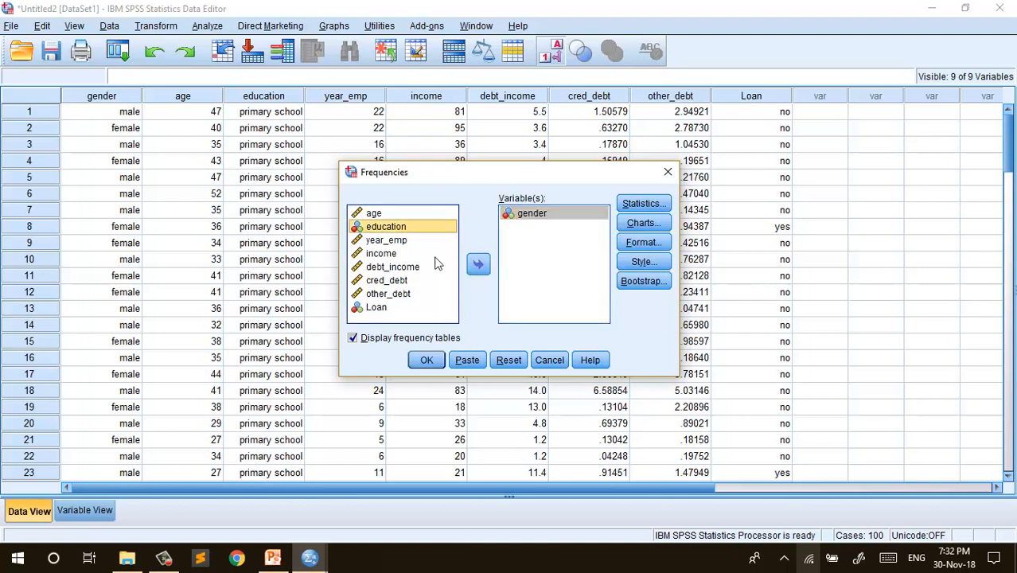
click(478, 265)
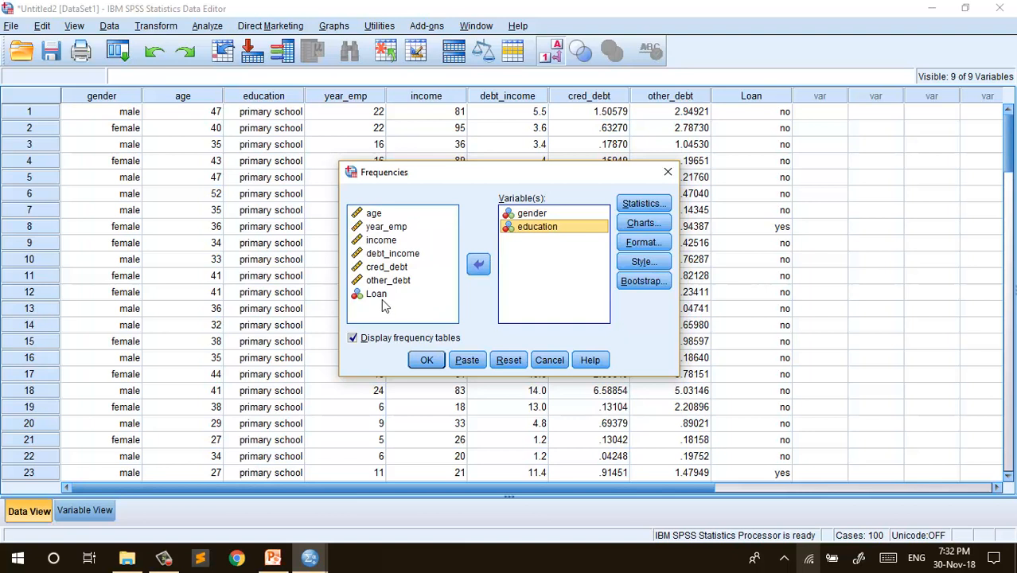
click(377, 294)
click(479, 267)
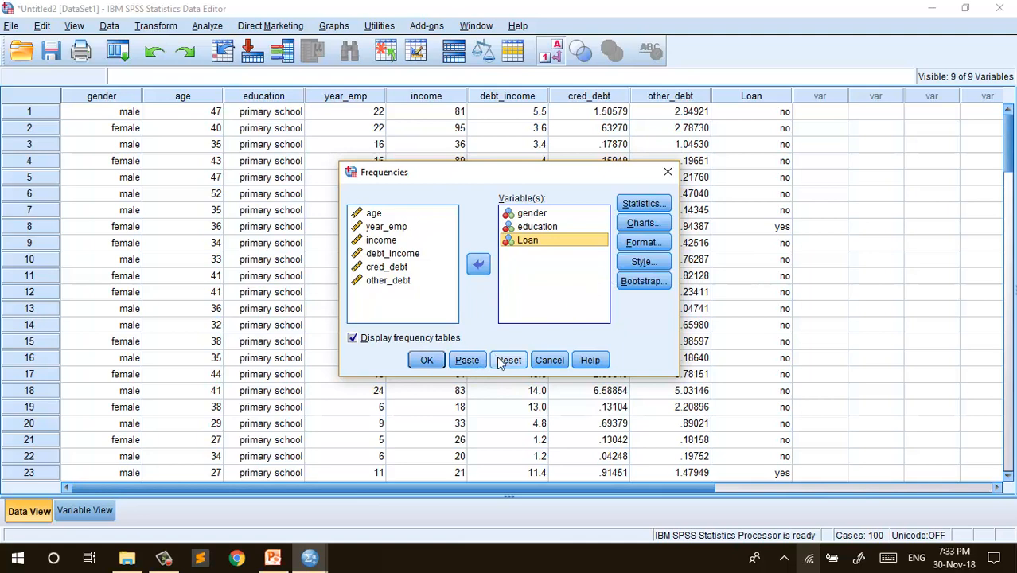
click(549, 359)
Check the measurement level of the variables in their definitions and return to the data rows.
click(85, 510)
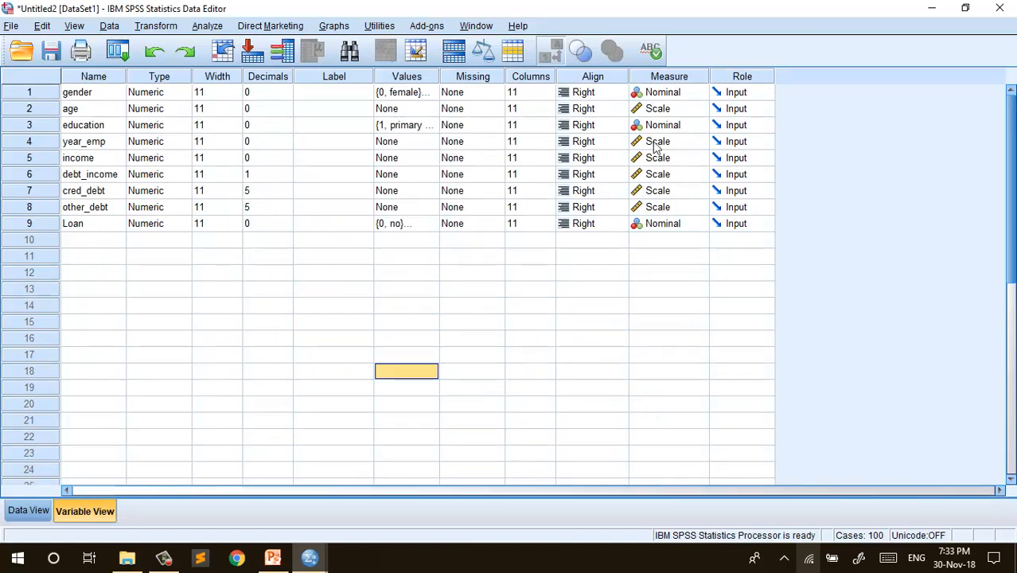
click(669, 92)
click(643, 287)
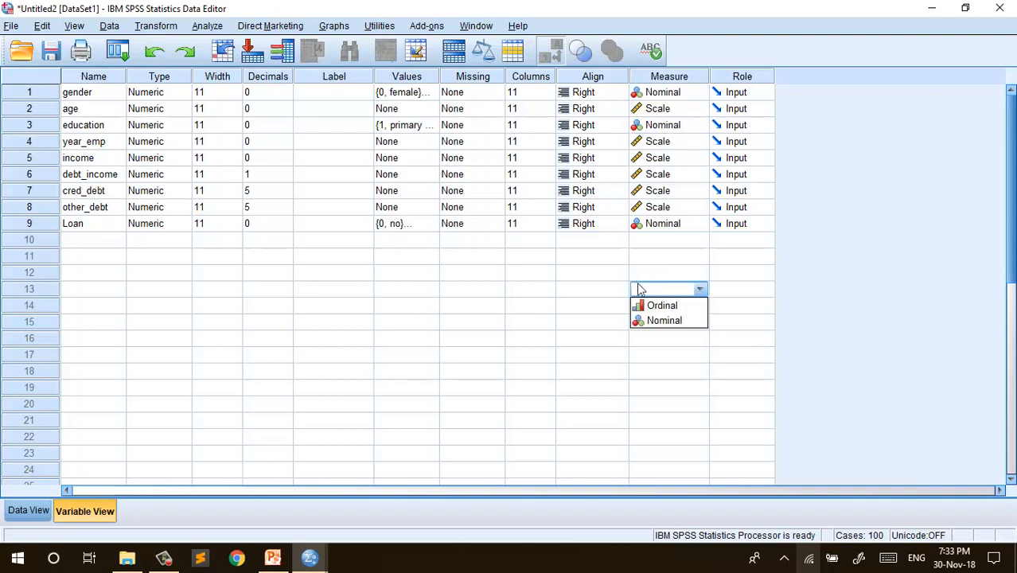
key(Escape)
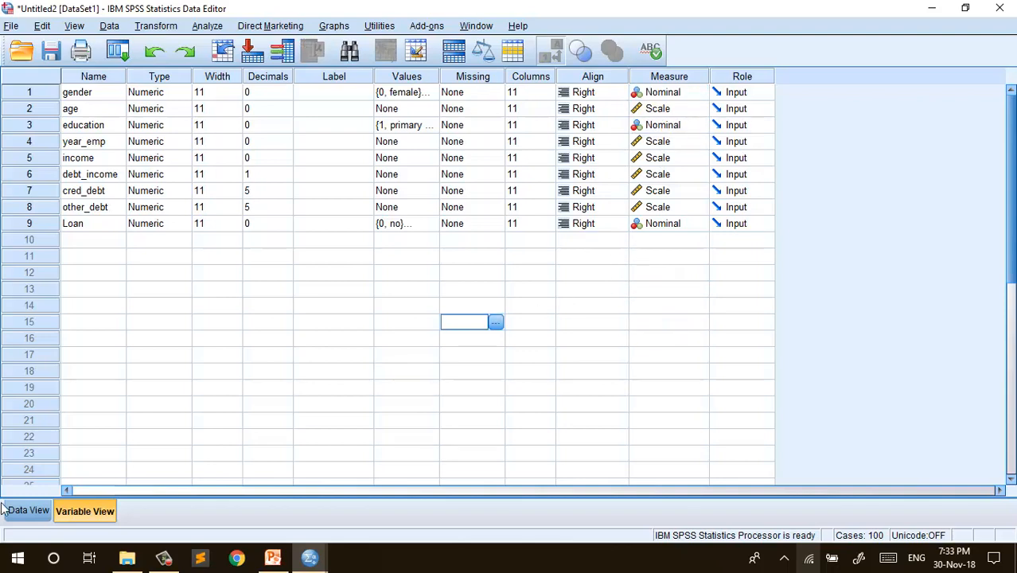
click(40, 513)
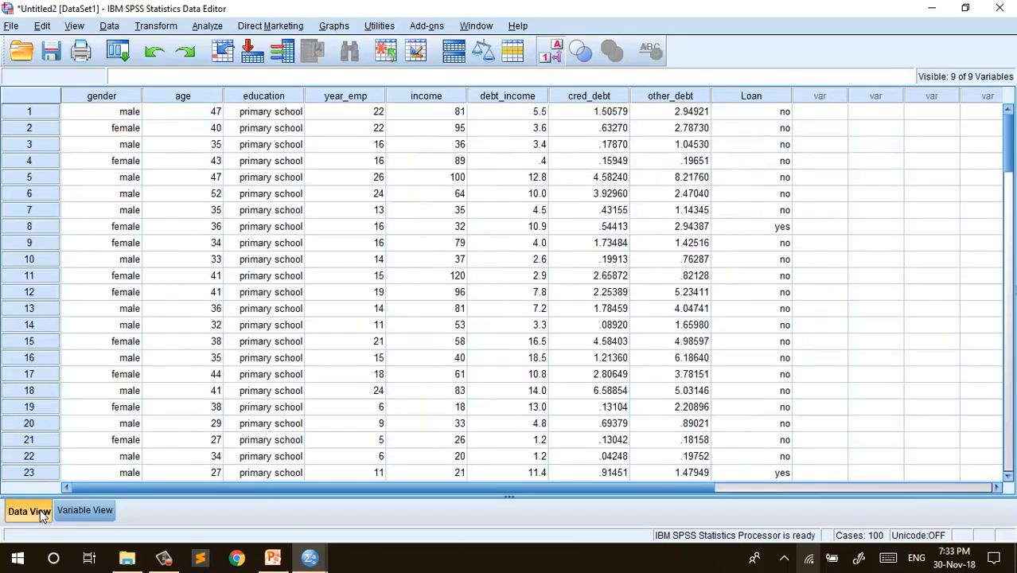
Set up a Frequencies analysis with gender, education and Loan as the variables.
click(209, 26)
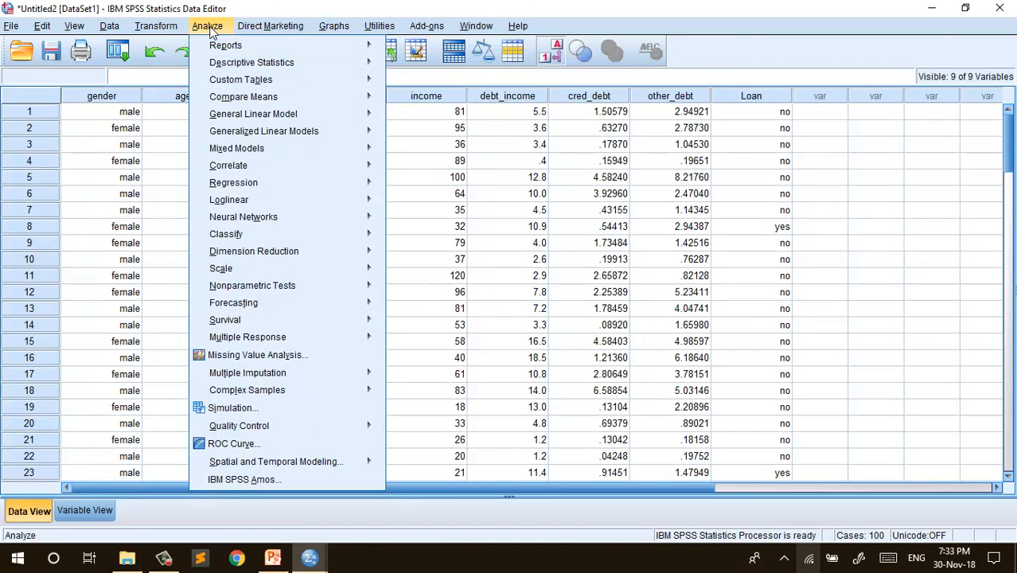
mouse_move(270, 62)
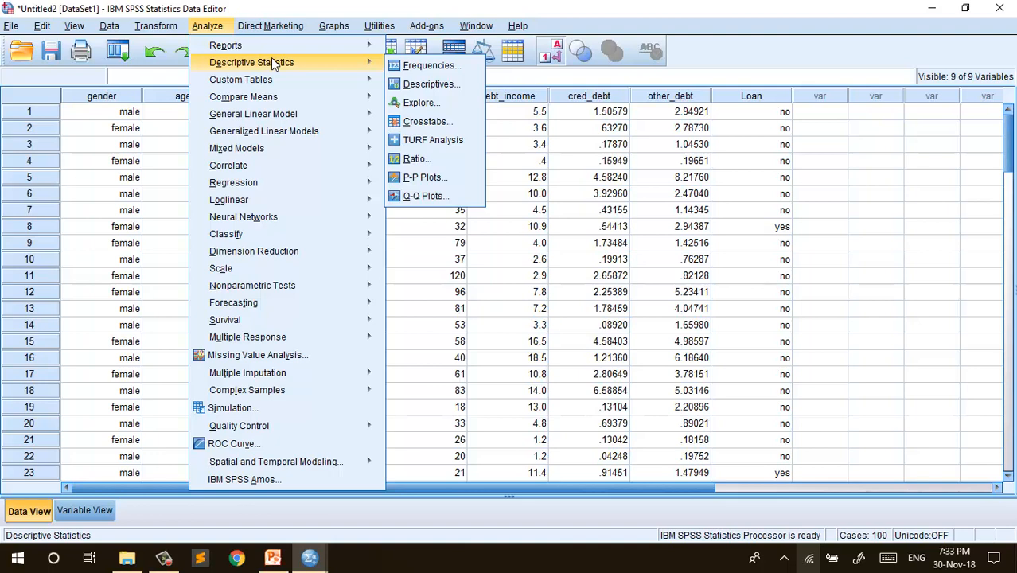
click(424, 67)
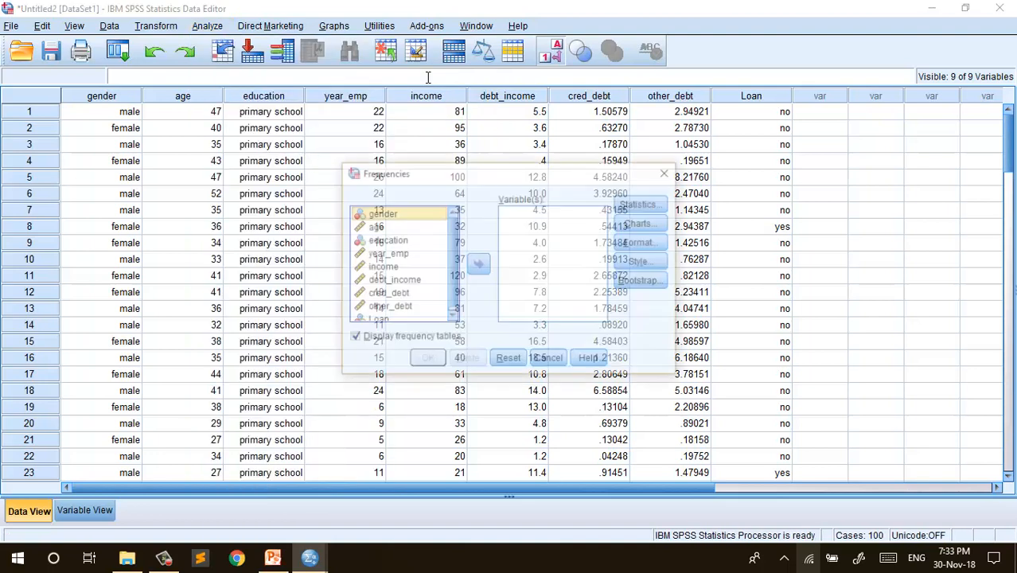
click(478, 265)
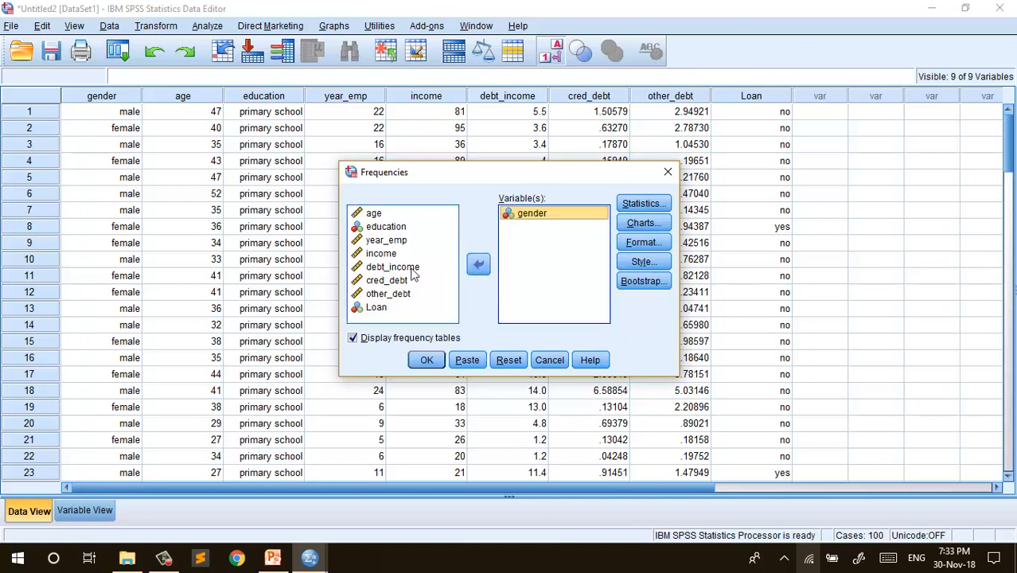
click(385, 226)
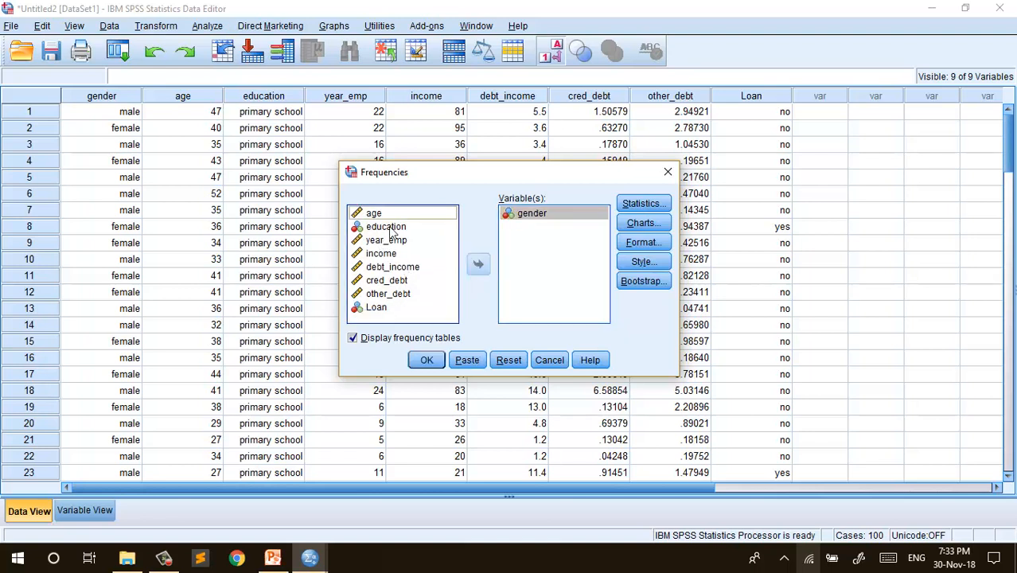
click(478, 266)
click(376, 295)
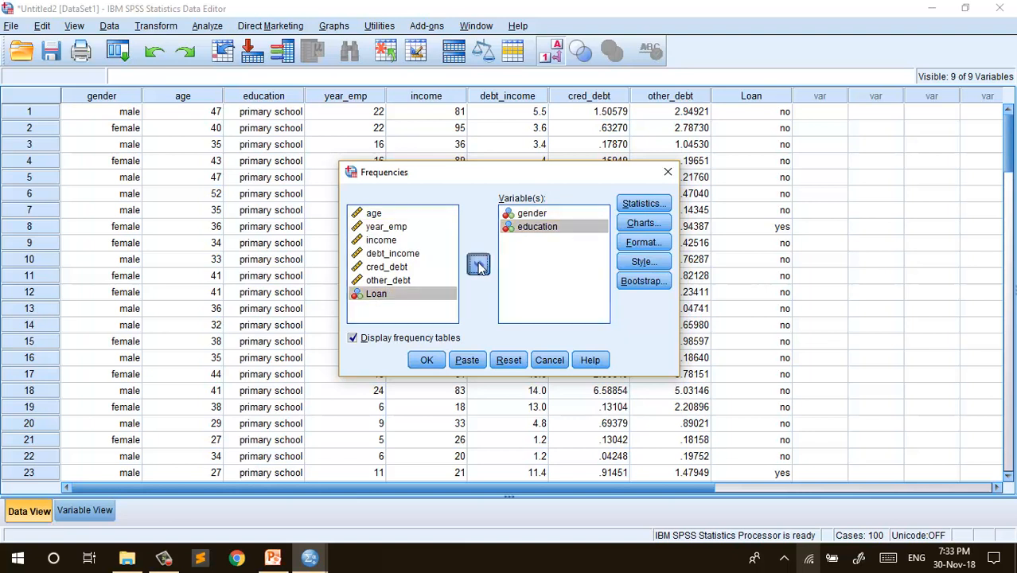
click(478, 265)
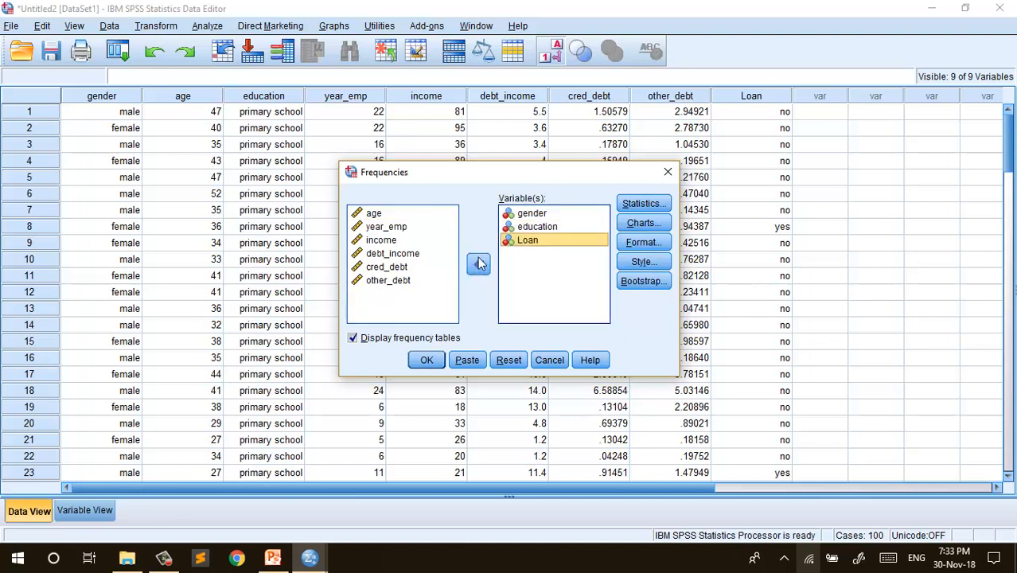
Add bar charts with percentages as chart values to the Frequencies analysis and run it.
click(642, 224)
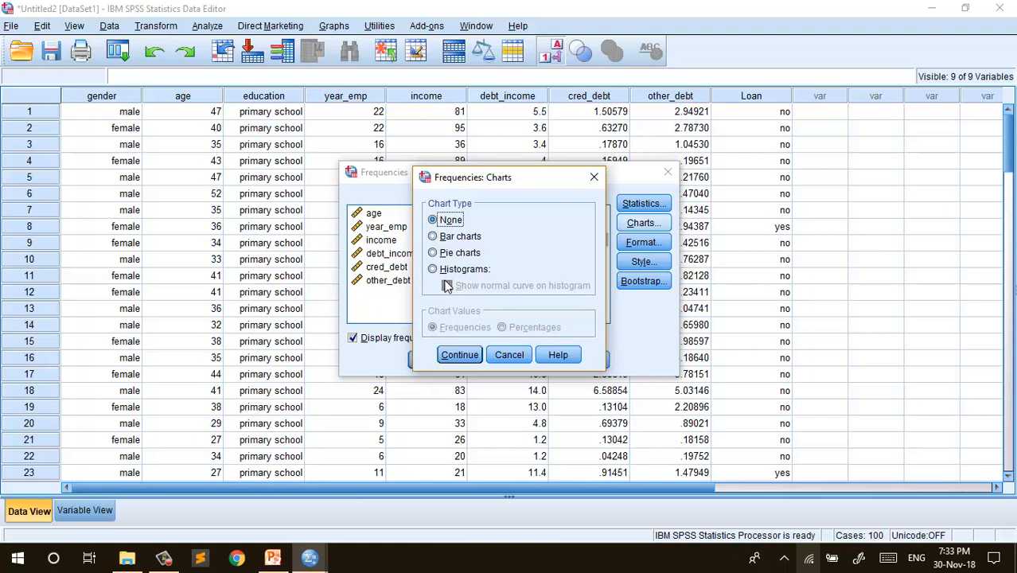
click(442, 236)
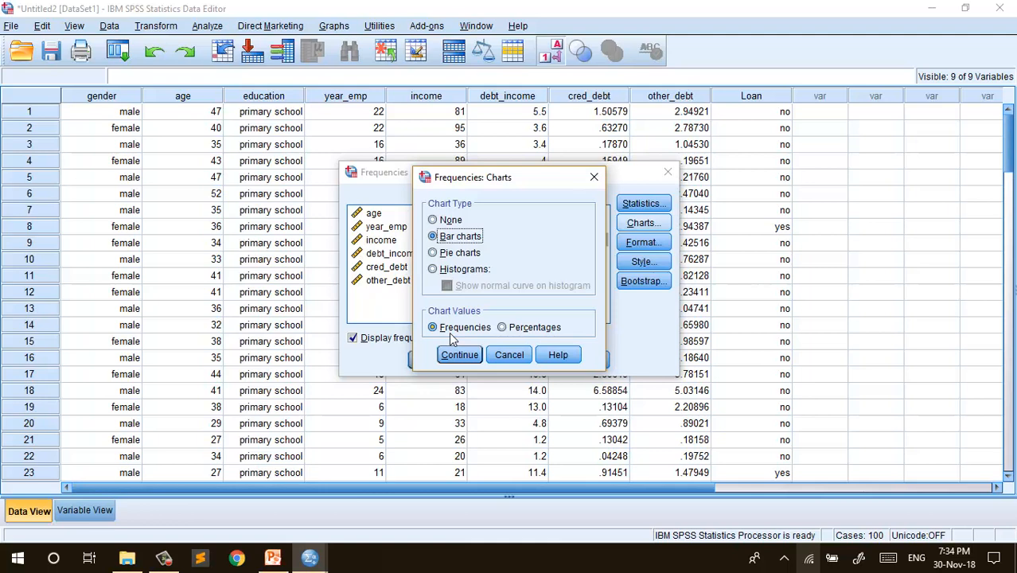
click(504, 329)
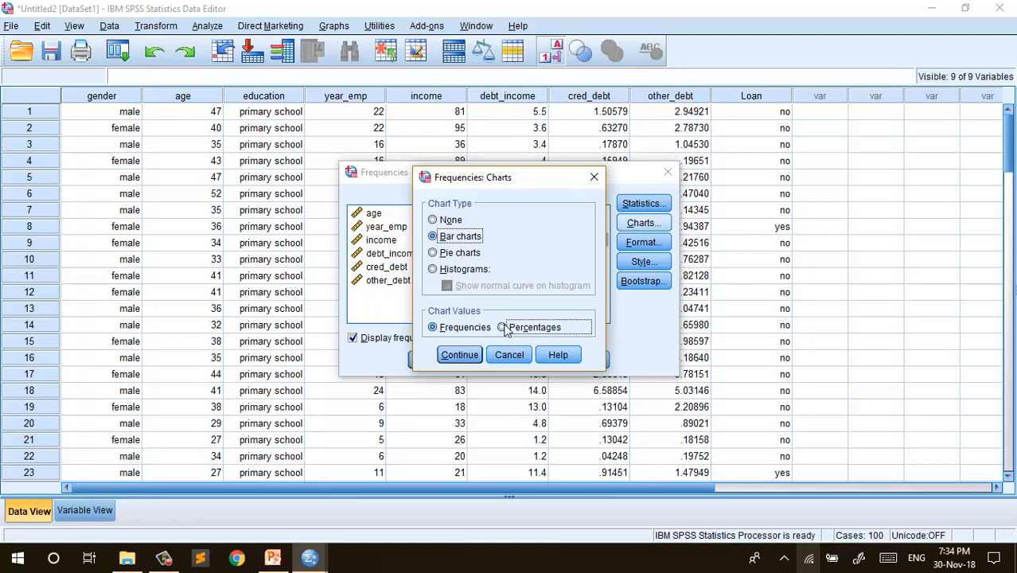
click(459, 355)
click(426, 363)
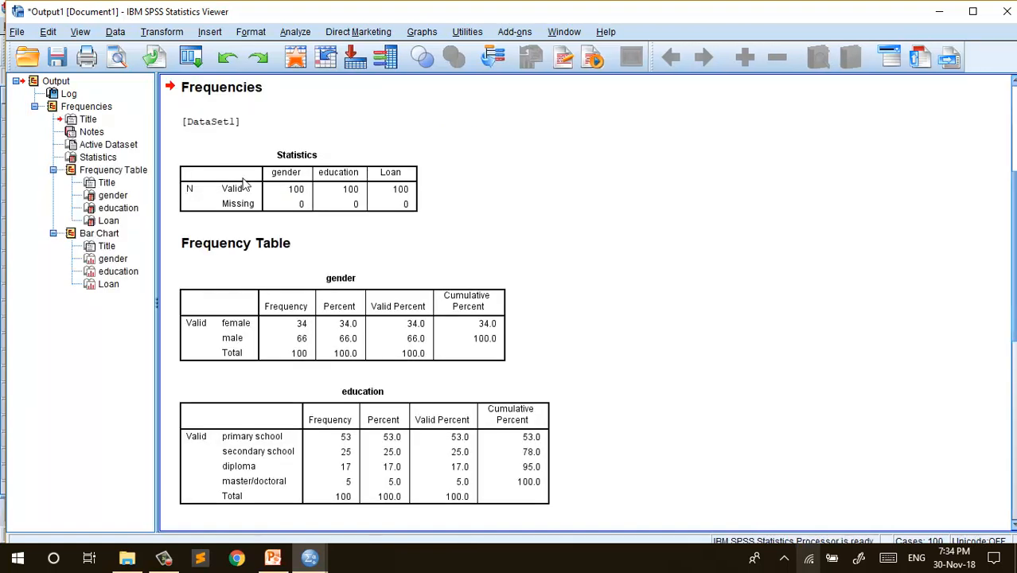
Review the Statistics table and the frequency tables for gender, education and Loan in the output.
scroll(246, 183, up, 5)
scroll(246, 183, down, 3)
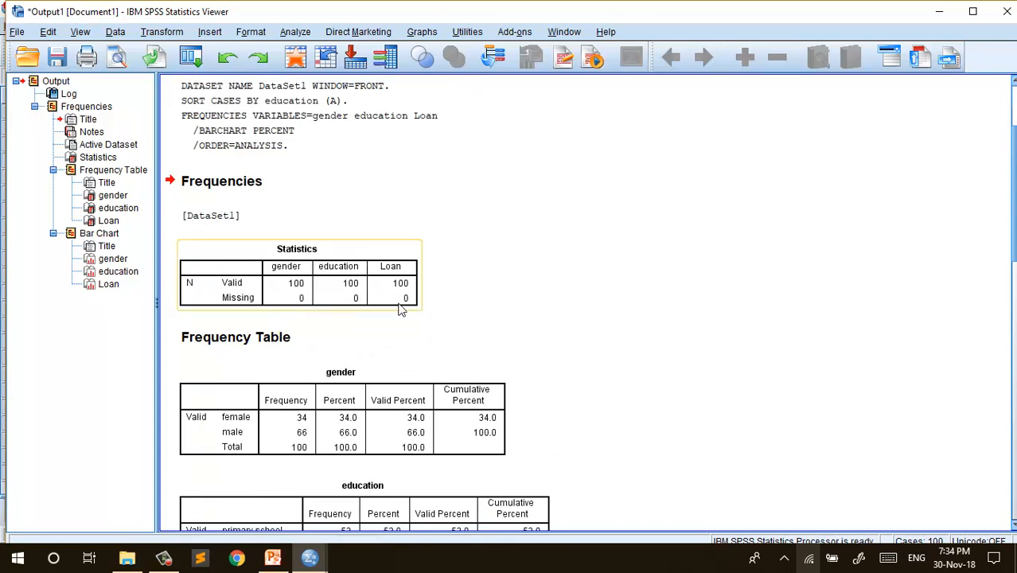
scroll(405, 307, down, 3)
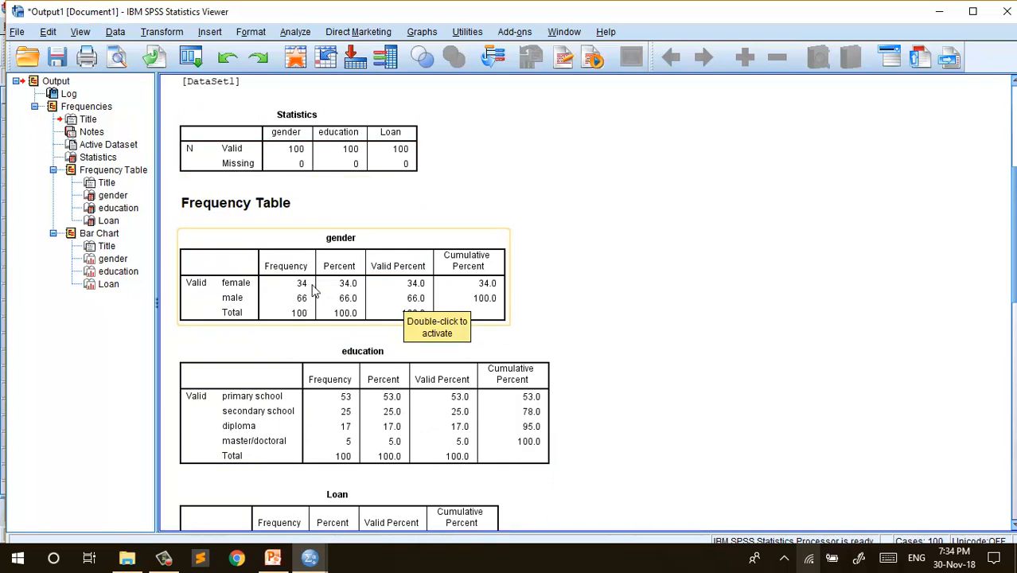
scroll(303, 306, down, 2)
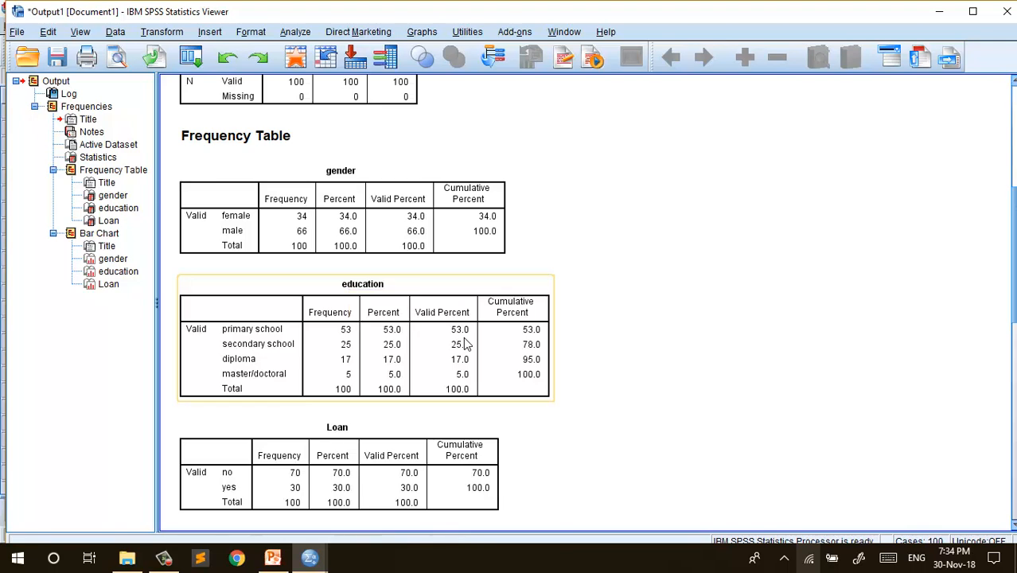
click(525, 169)
click(374, 288)
Edit the gender bar chart to show percent data labels on its bars and close the chart editor.
scroll(380, 296, down, 10)
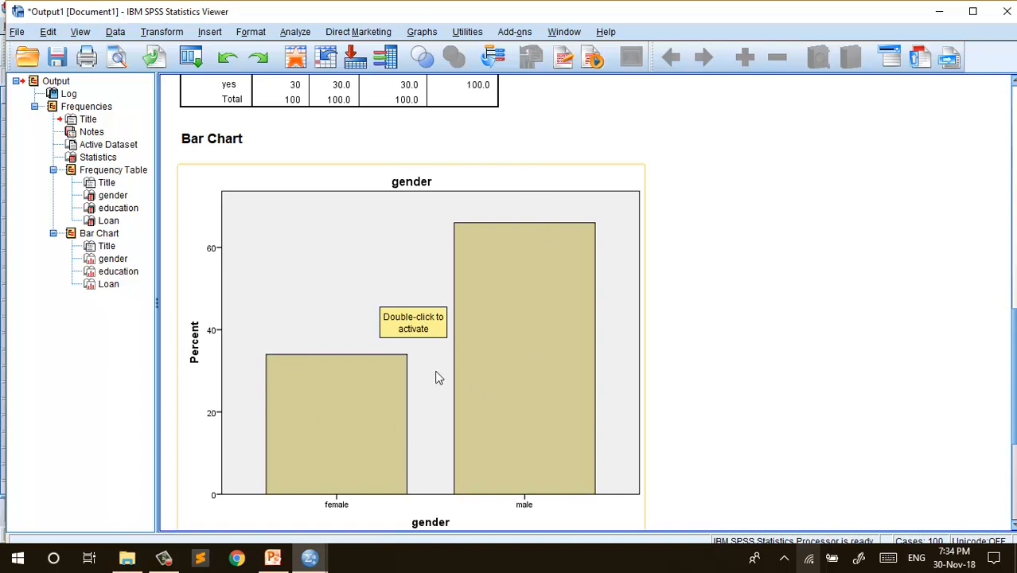
double_click(496, 309)
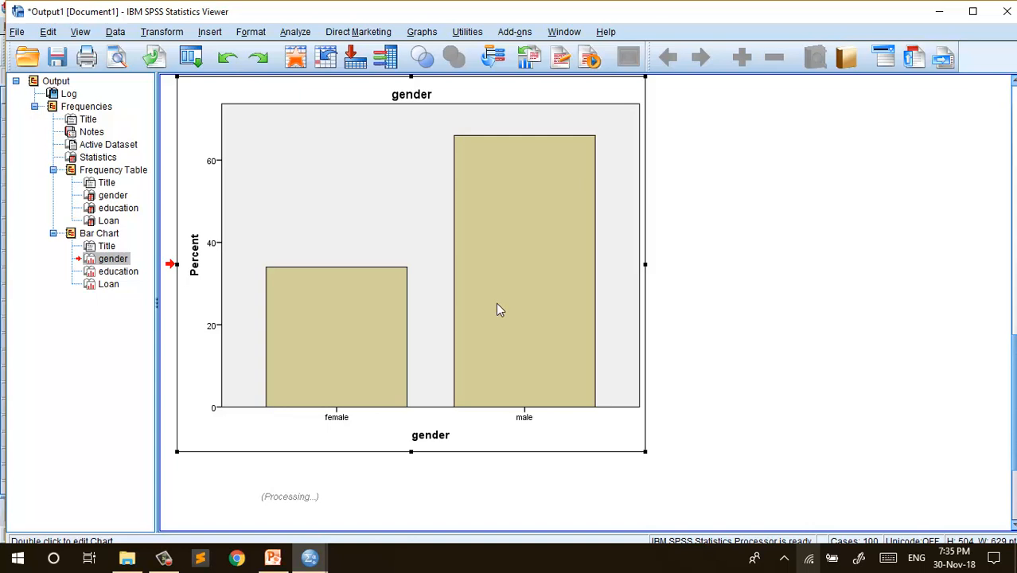
double_click(525, 228)
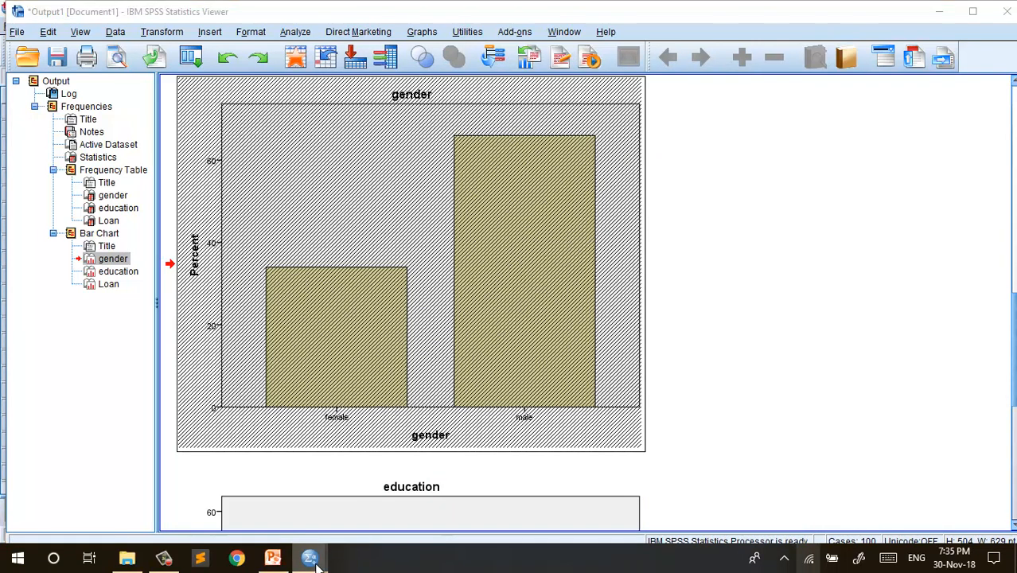
mouse_move(310, 555)
click(462, 498)
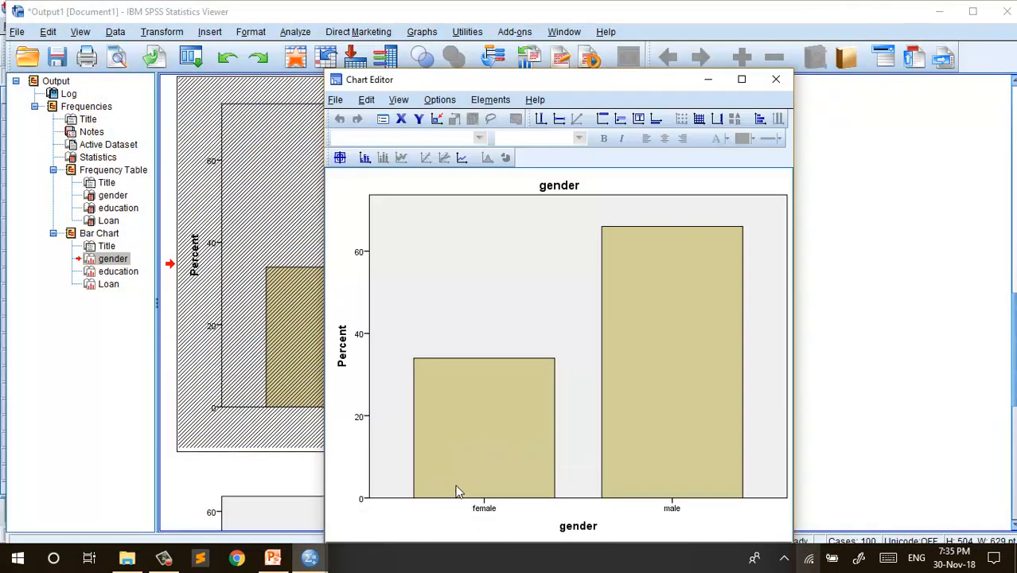
click(491, 100)
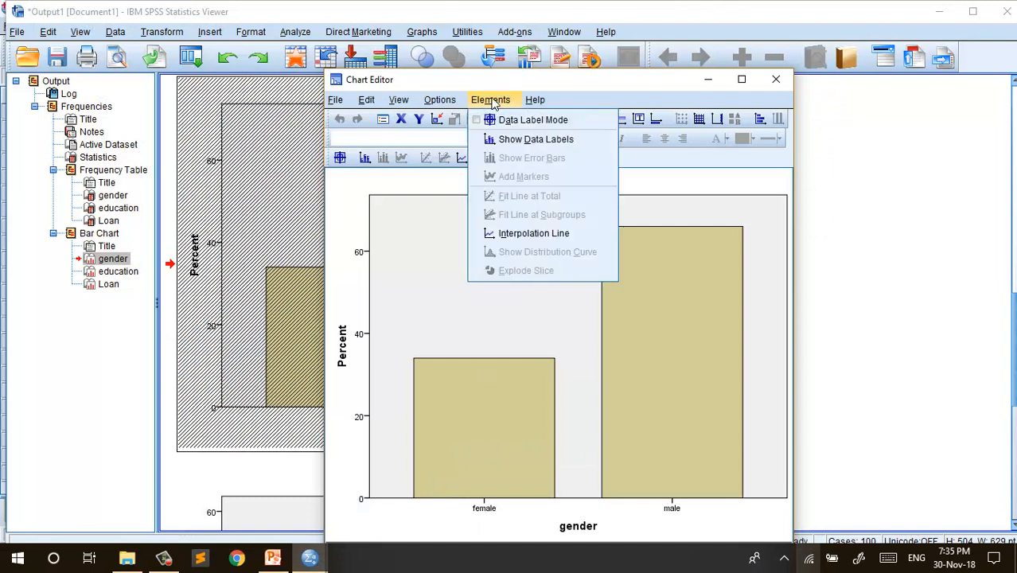
click(522, 143)
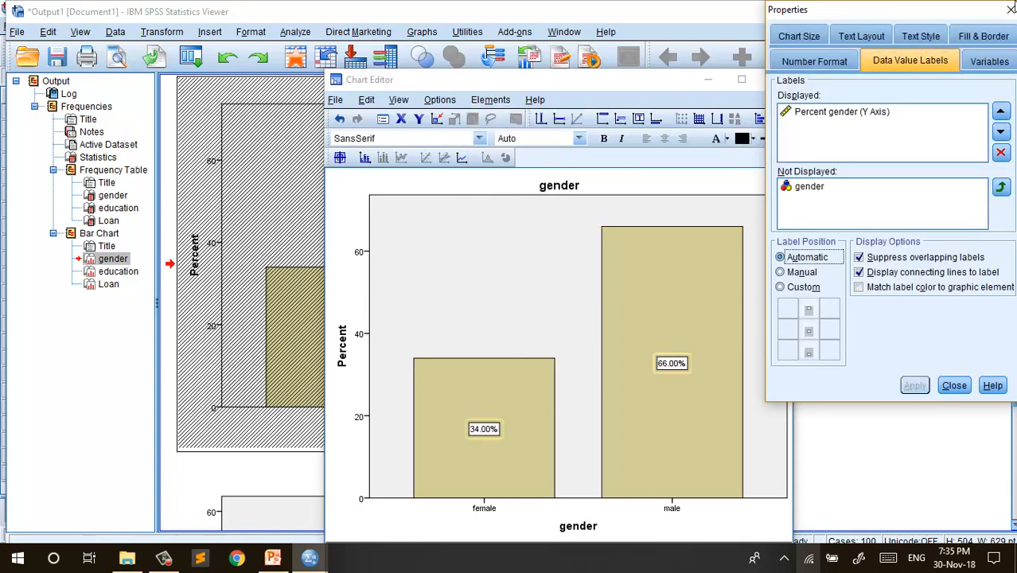
click(1009, 11)
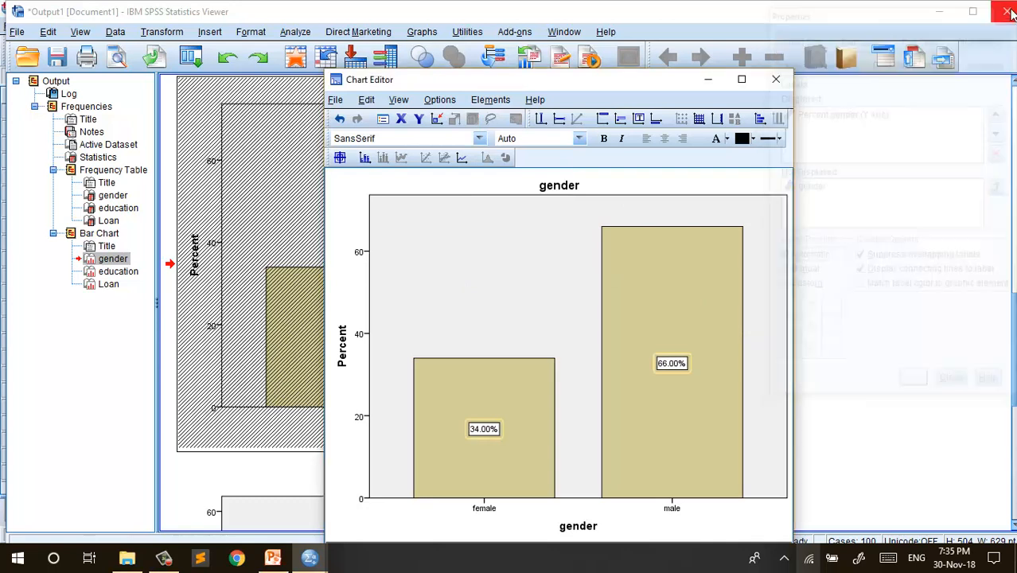
click(783, 79)
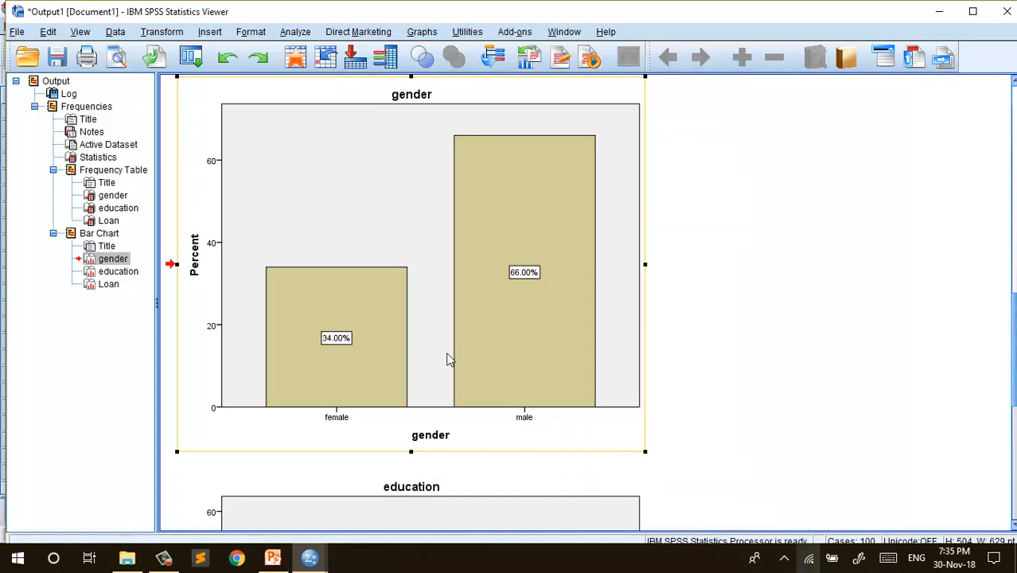
Look over the education and Loan bar charts in the output.
scroll(447, 354, down, 2)
scroll(447, 350, down, 3)
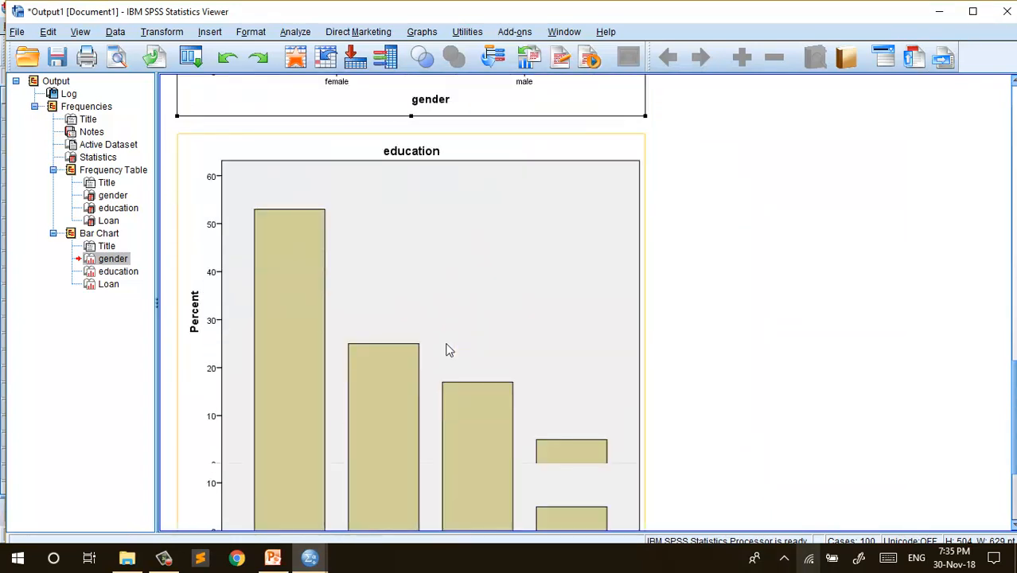
scroll(448, 349, up, 2)
scroll(358, 272, down, 3)
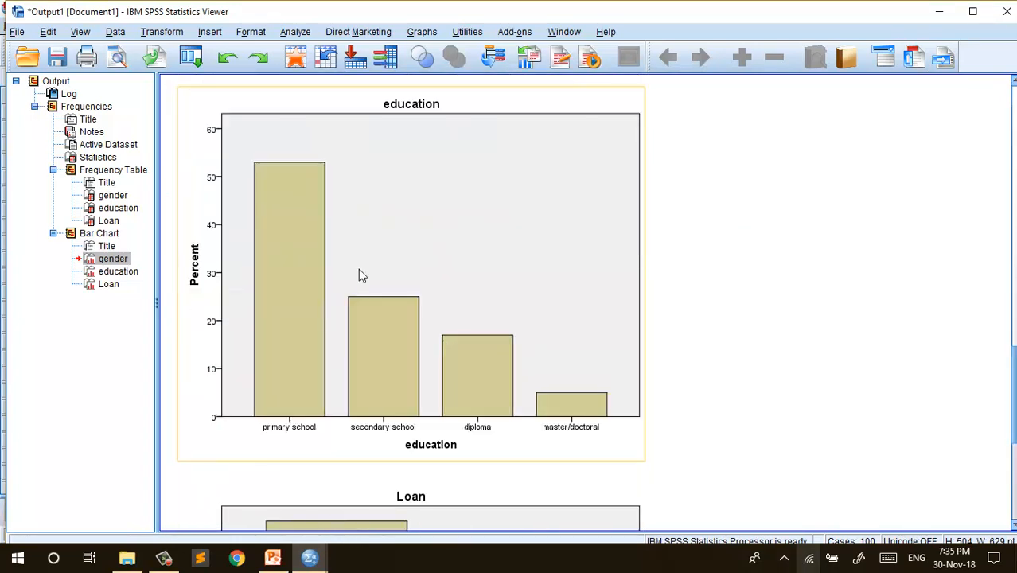
scroll(305, 278, down, 3)
scroll(305, 304, up, 5)
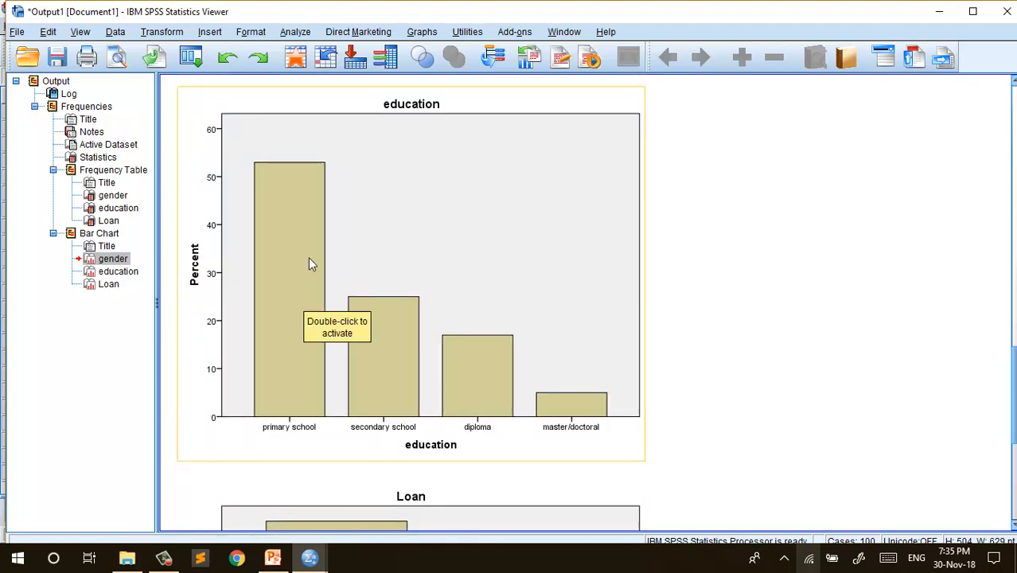
Edit the education bar chart to show percent data labels on its bars and close the chart editor.
click(308, 256)
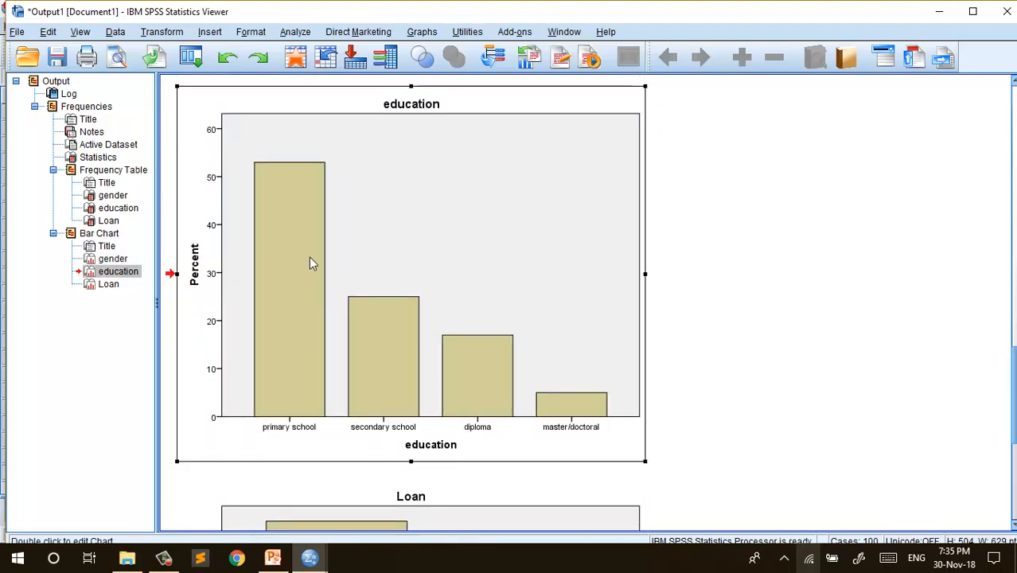
double_click(310, 262)
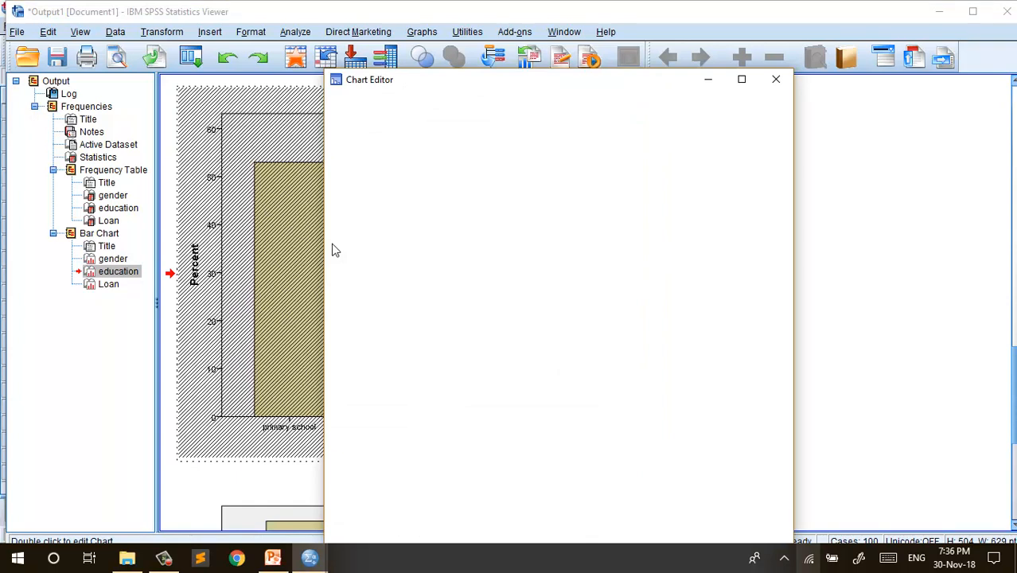
click(483, 101)
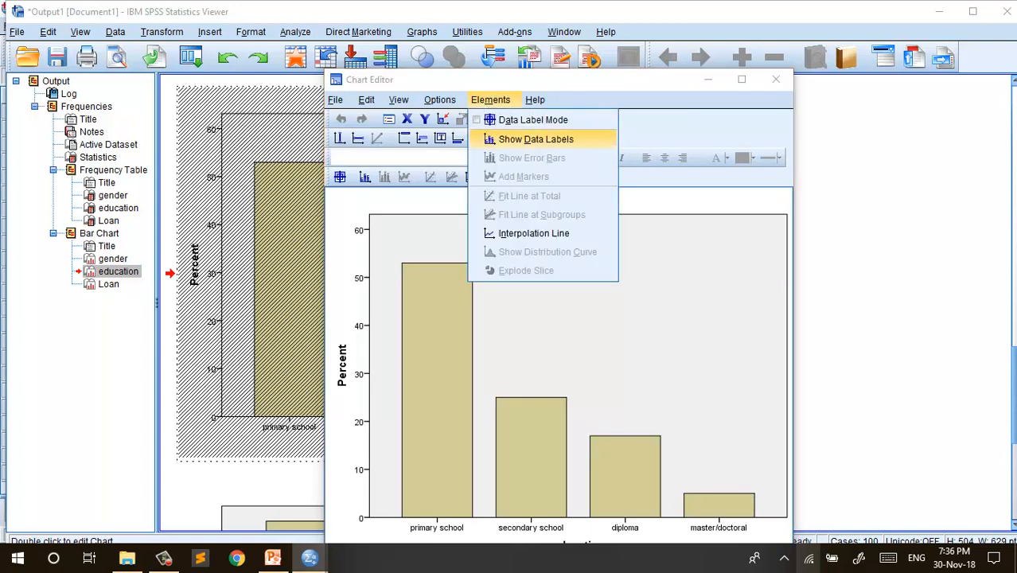
click(536, 139)
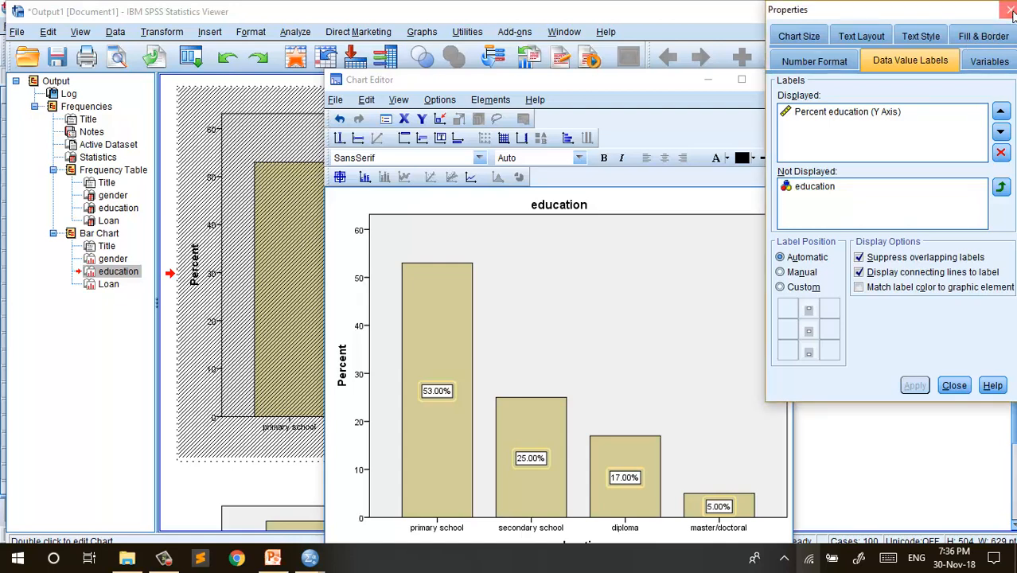
click(1009, 9)
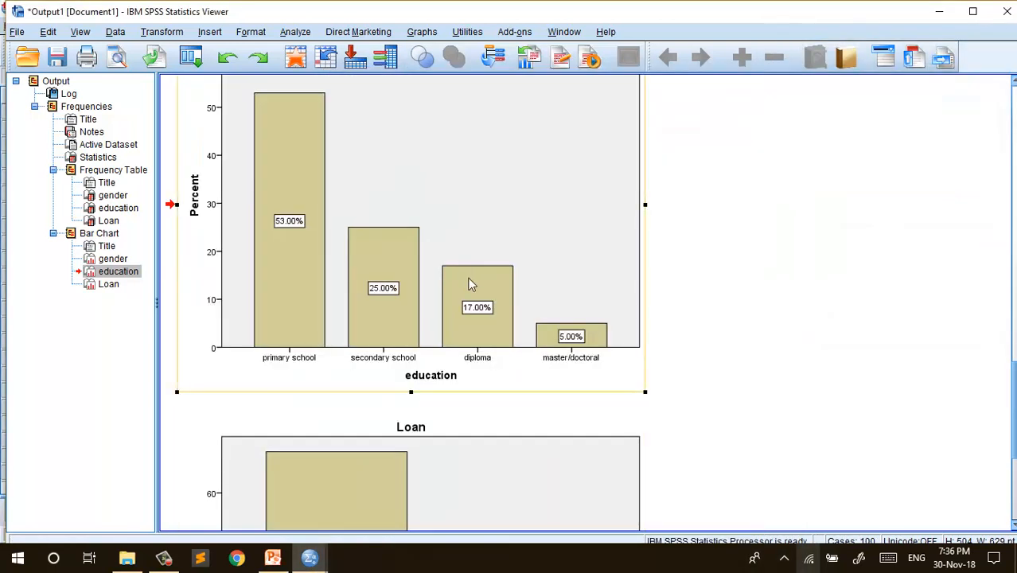
Show percent data labels on the bars of the Loan chart and close the chart editor.
scroll(346, 265, down, 5)
click(345, 259)
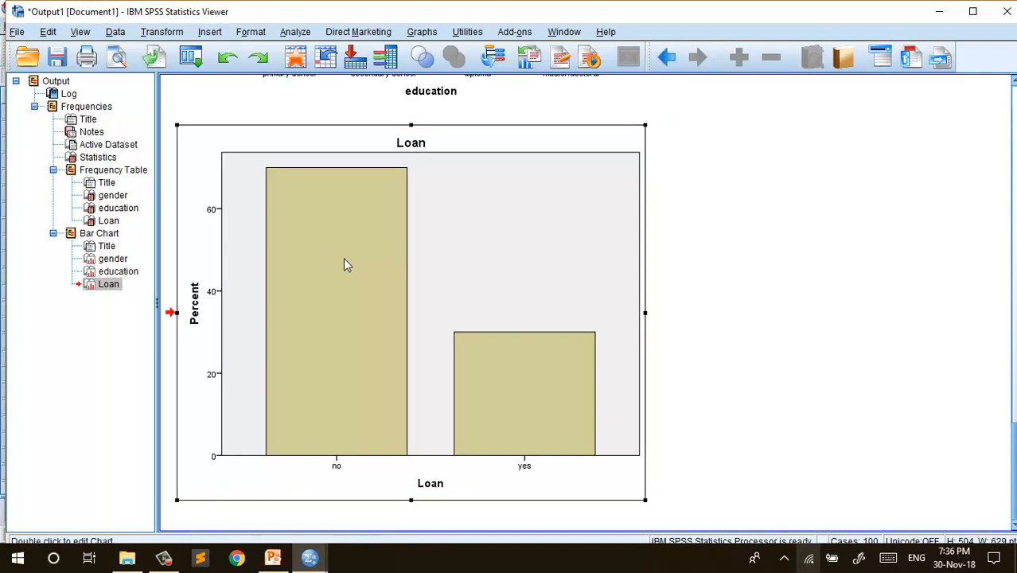
double_click(345, 261)
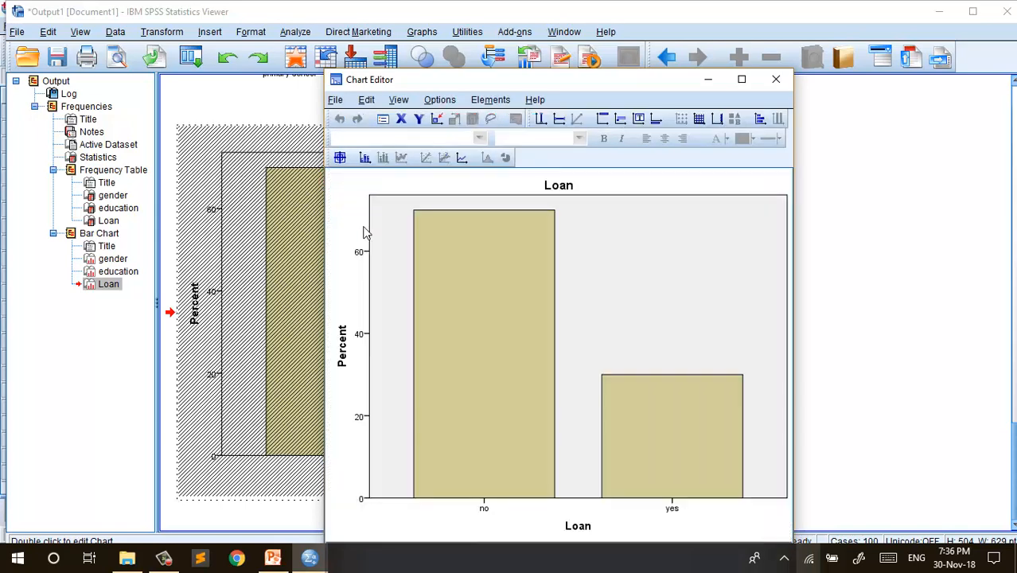
click(492, 102)
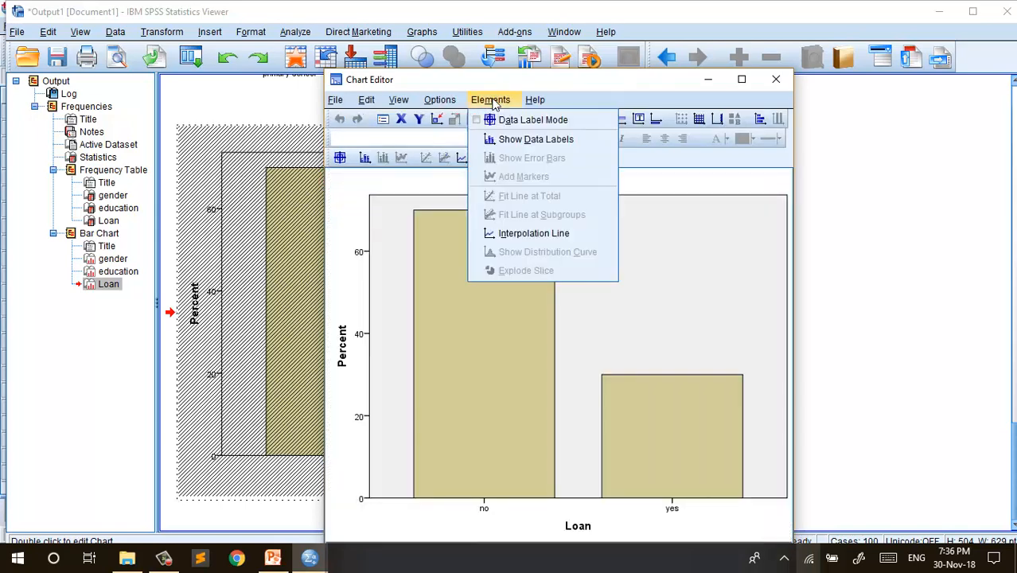
click(512, 147)
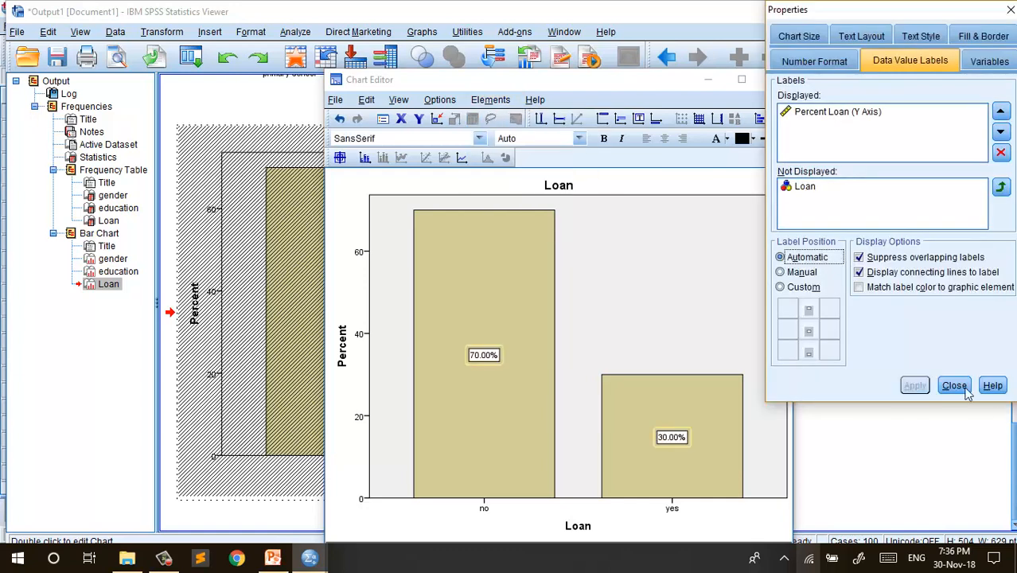
key(Escape)
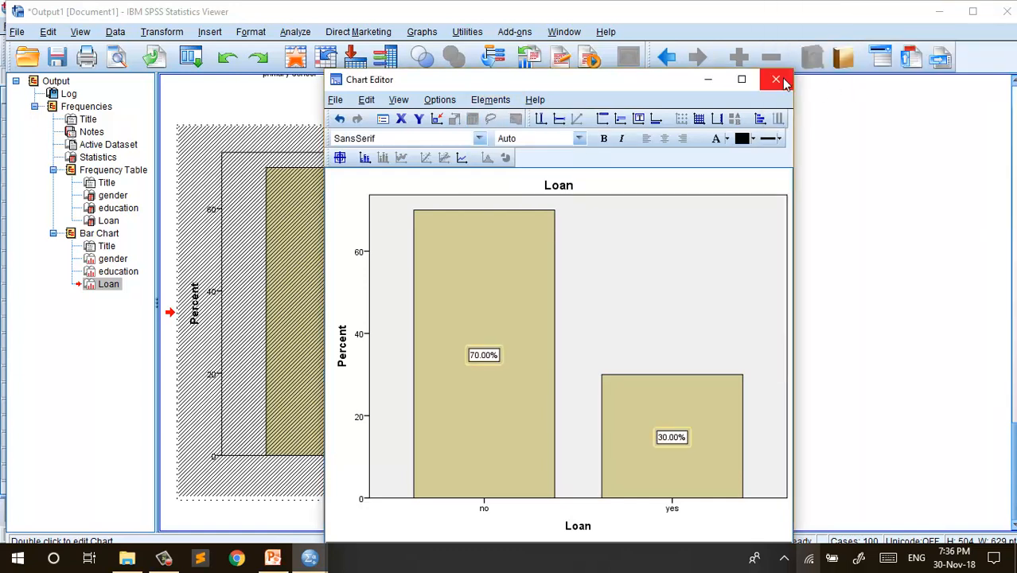
key(alt+F4)
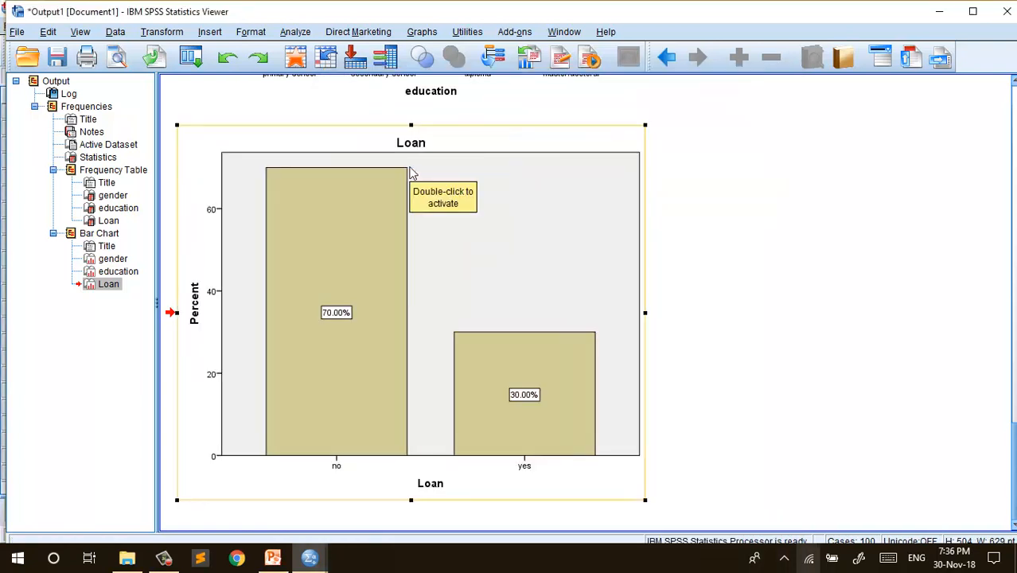
Look back over the frequency tables and the labelled bar charts in the output.
scroll(430, 250, up, 8)
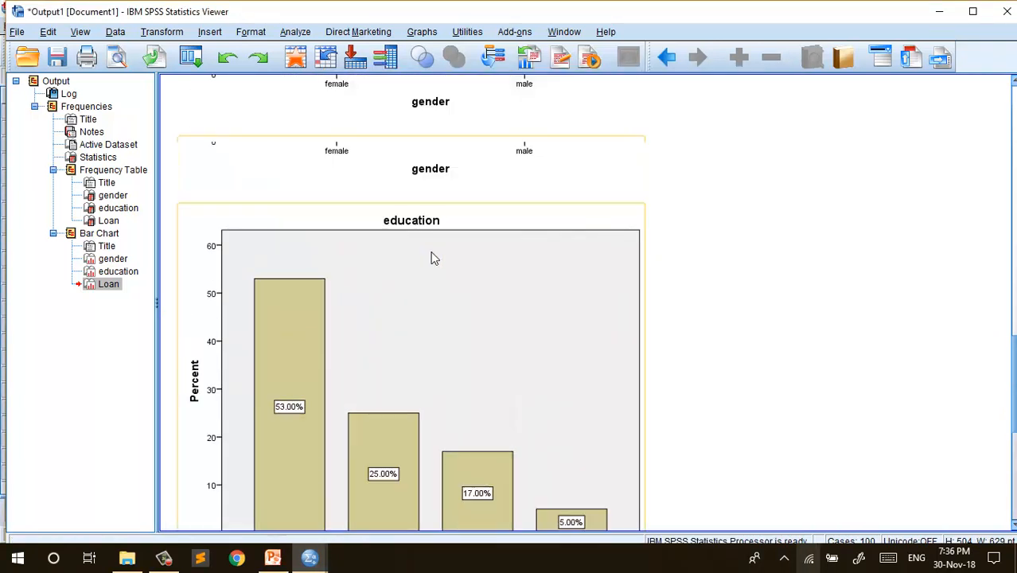
scroll(433, 259, up, 10)
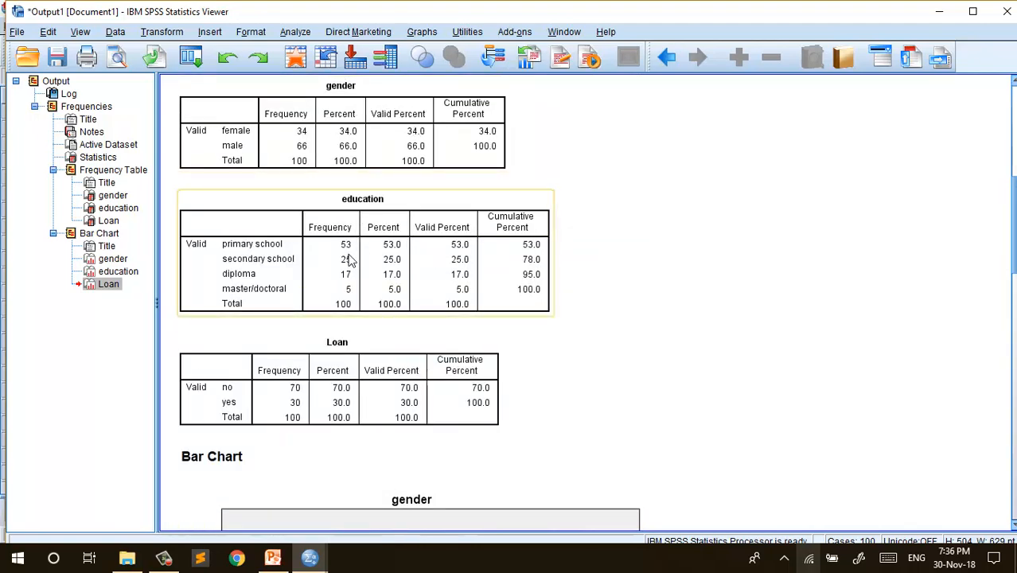
scroll(358, 284, down, 5)
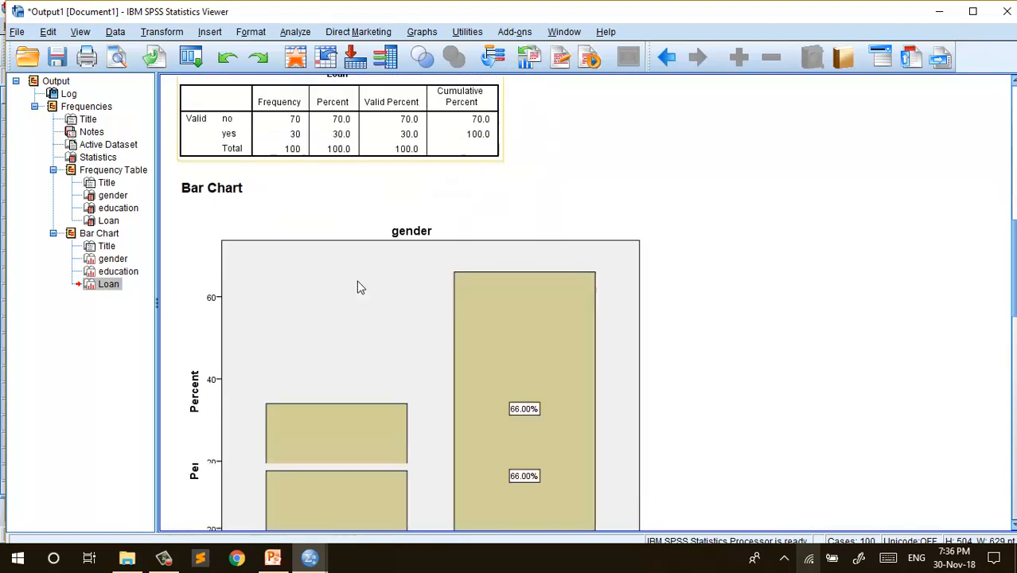
scroll(358, 287, down, 5)
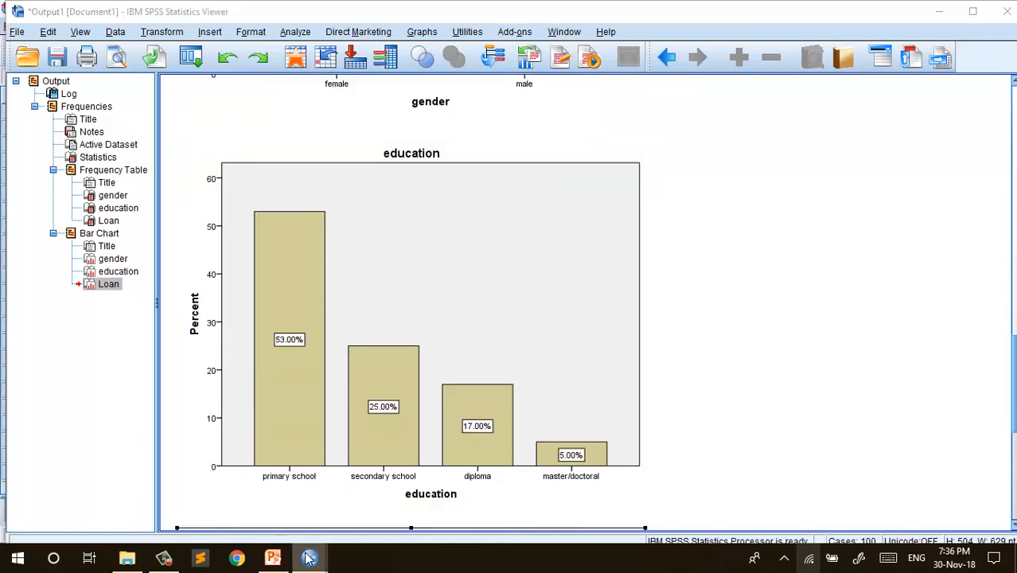
Switch to the Data Editor and start an Explore analysis with age, year_emp and income as dependent variables.
mouse_move(308, 557)
click(390, 509)
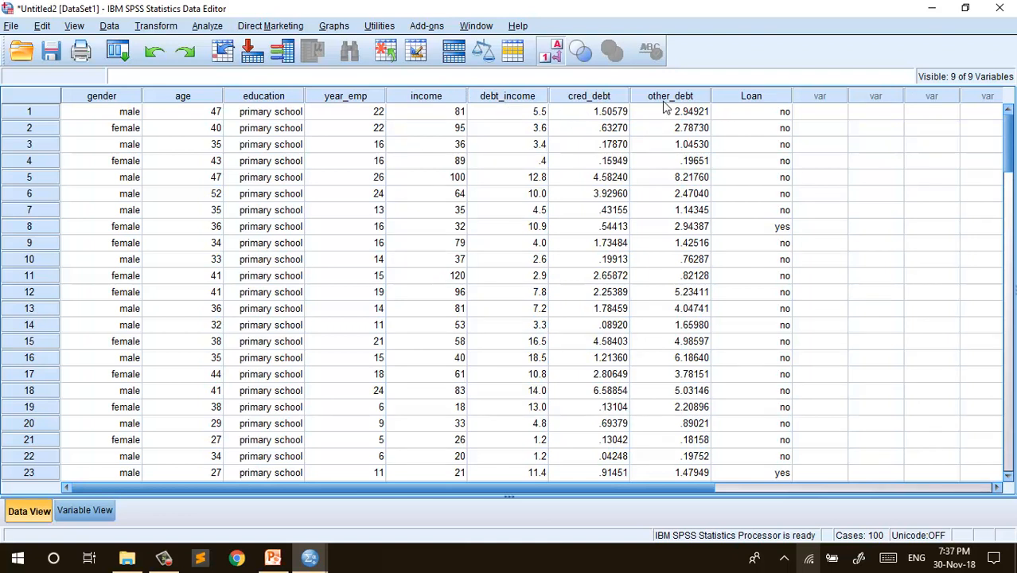
click(208, 26)
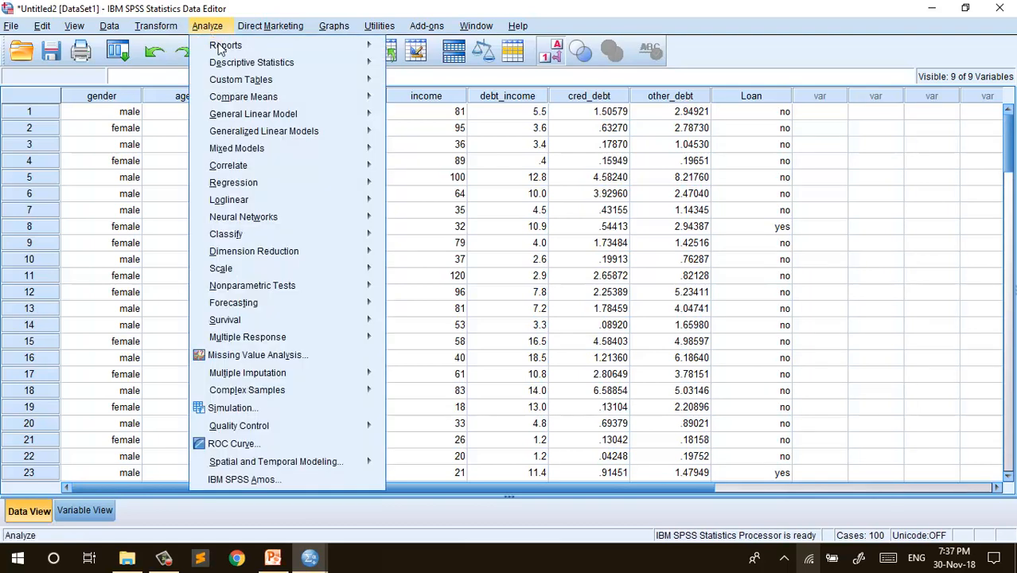
mouse_move(231, 69)
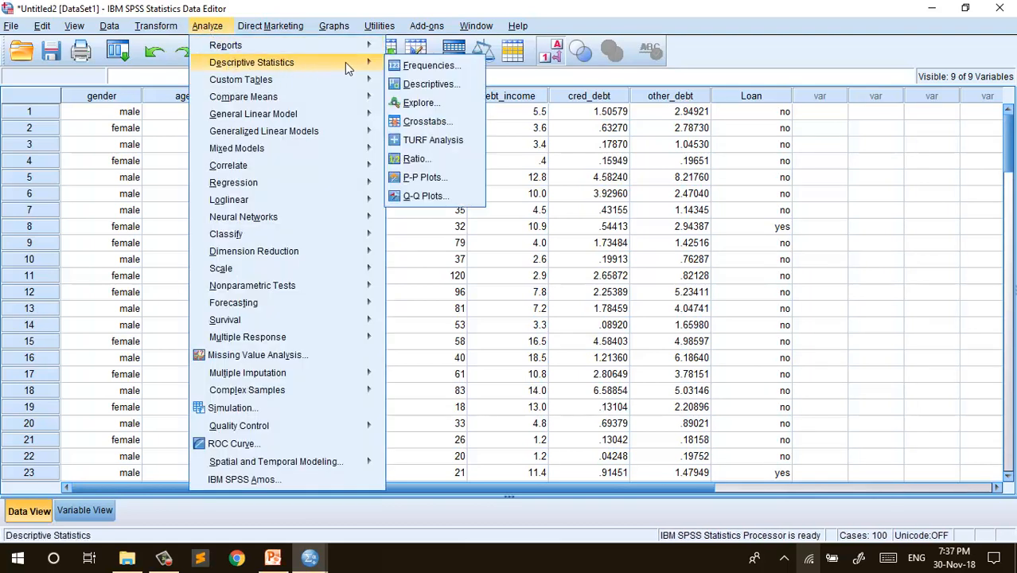
click(413, 107)
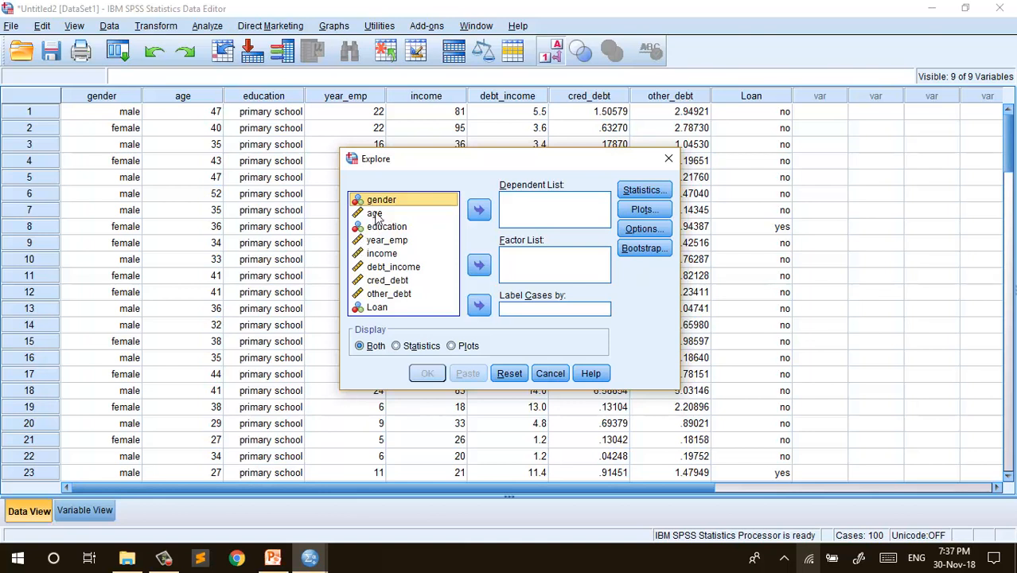
click(376, 213)
click(479, 210)
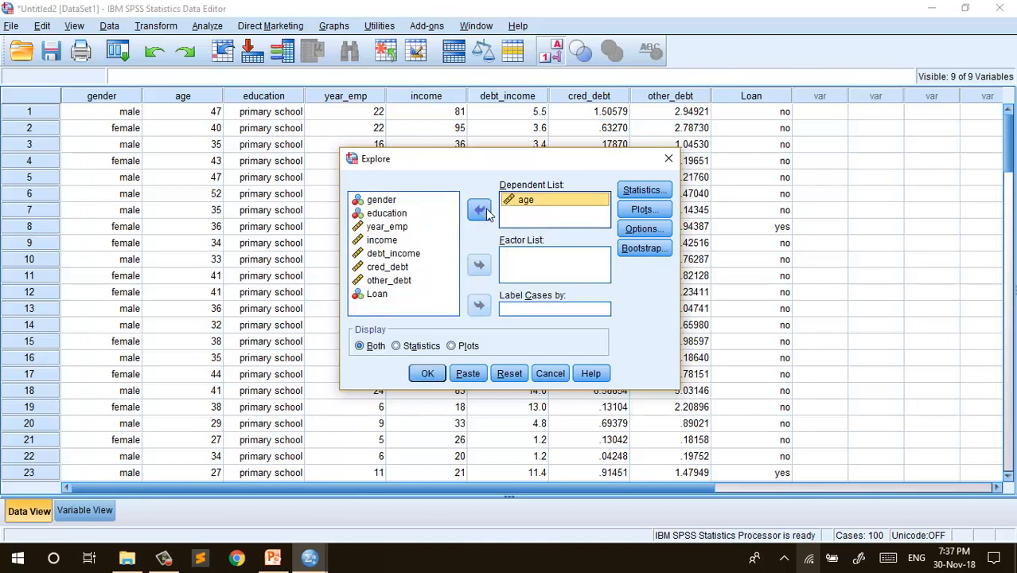
click(380, 227)
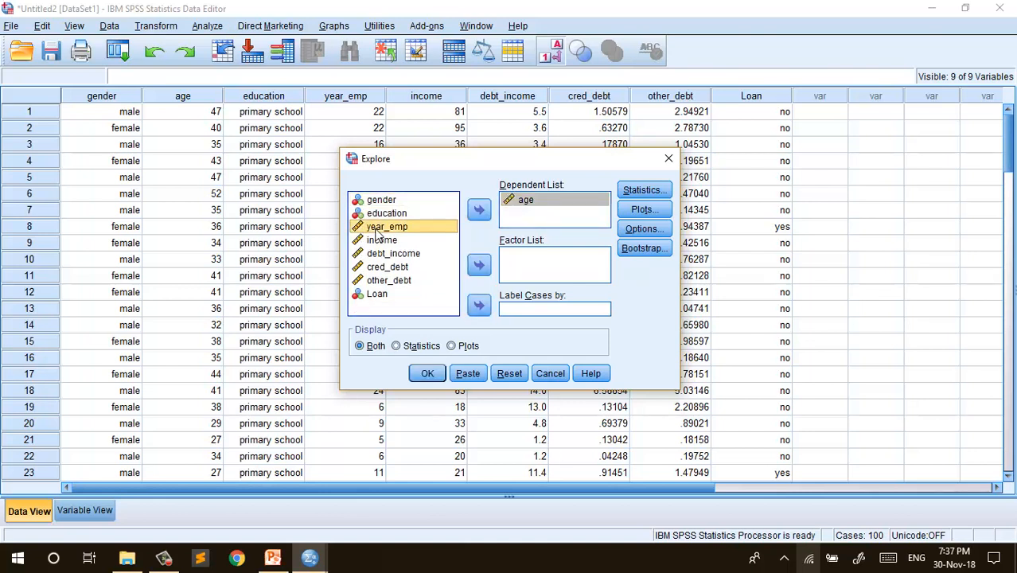
click(479, 209)
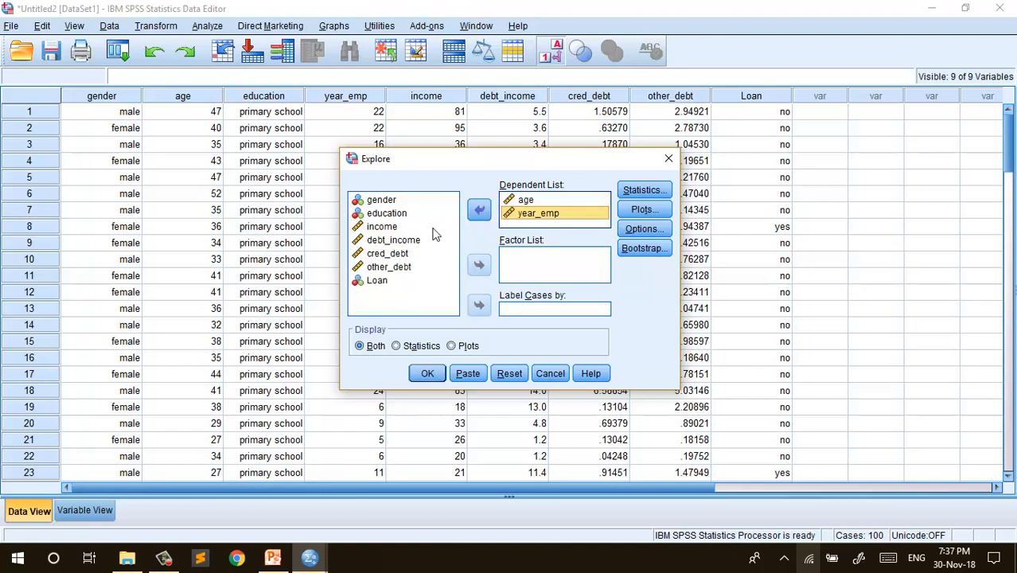
click(393, 226)
click(479, 210)
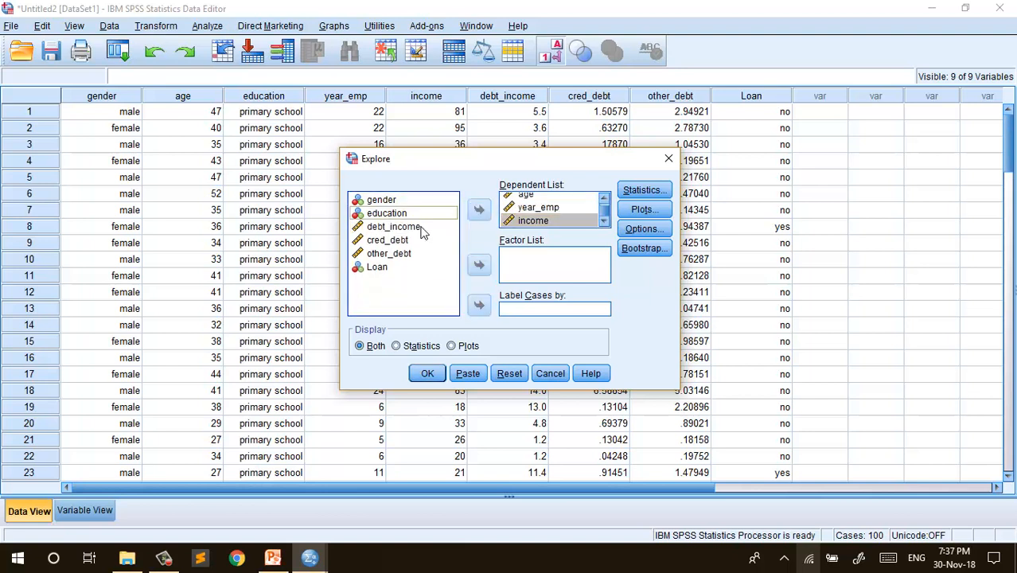
Add debt_income, cred_debt and other_debt to the dependent variables of the Explore analysis.
click(394, 227)
click(478, 210)
click(418, 227)
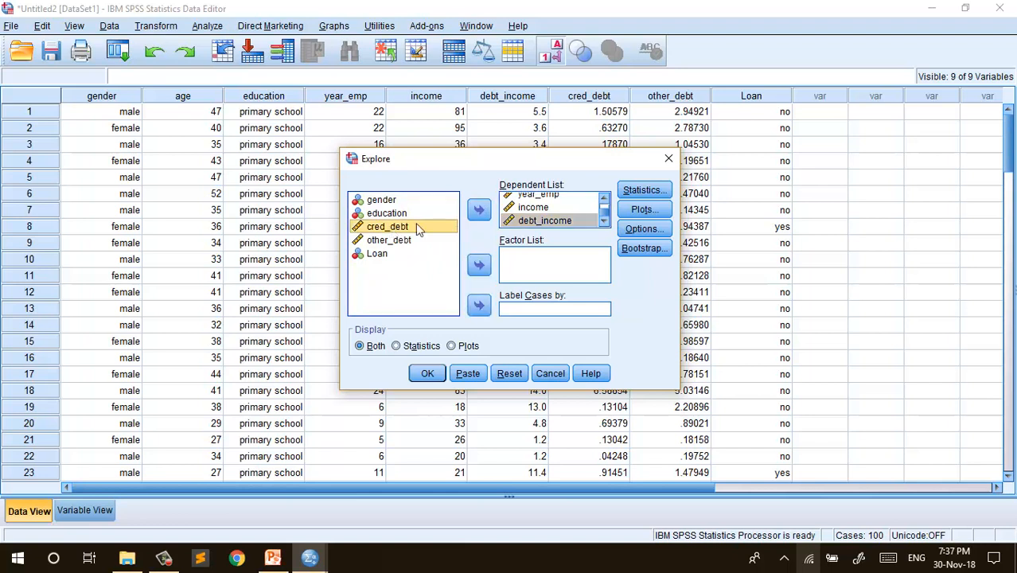
double_click(428, 226)
click(428, 226)
click(479, 209)
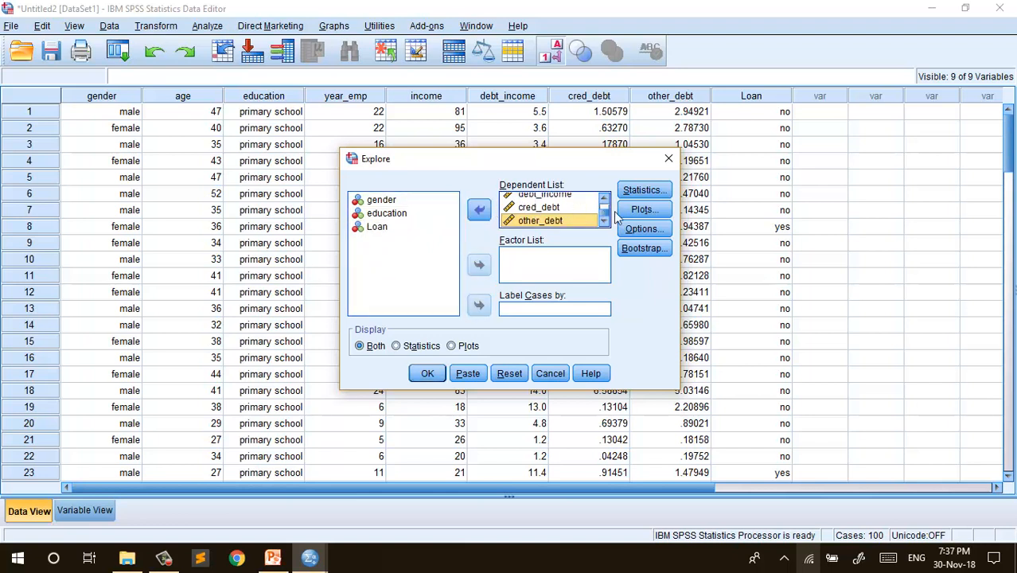
Add percentiles to the statistics computed by the Explore analysis.
click(630, 191)
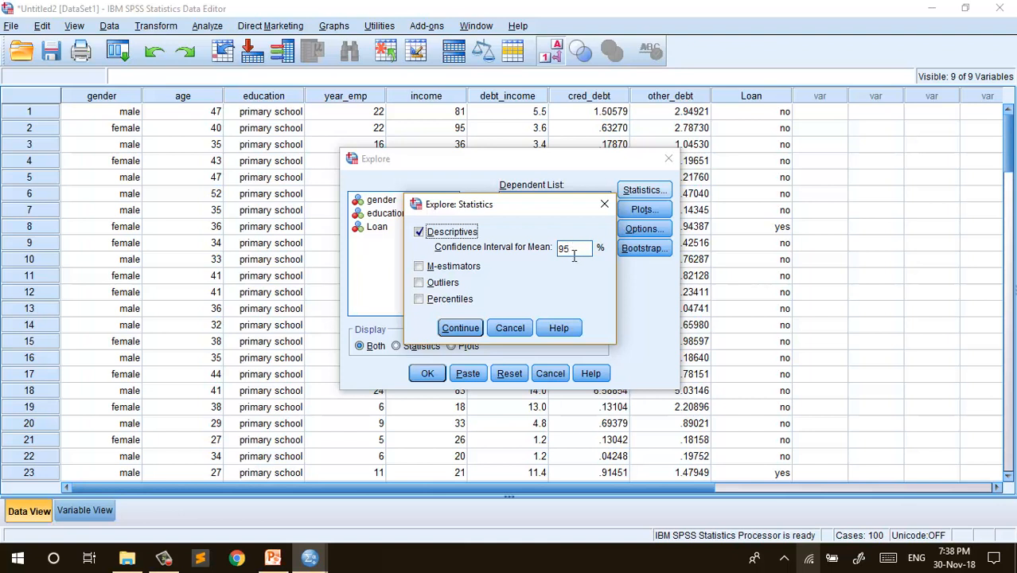
click(420, 299)
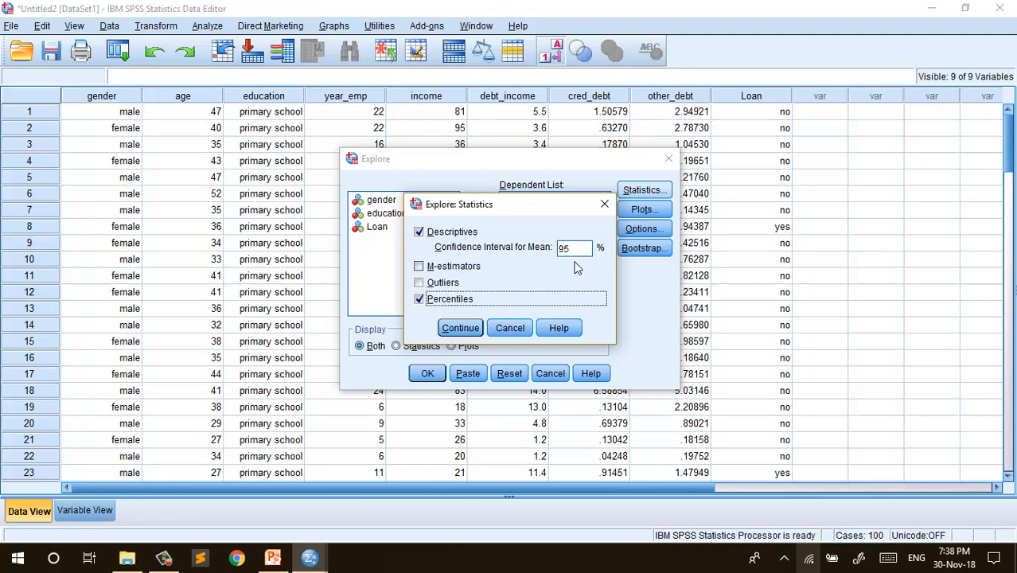
click(459, 330)
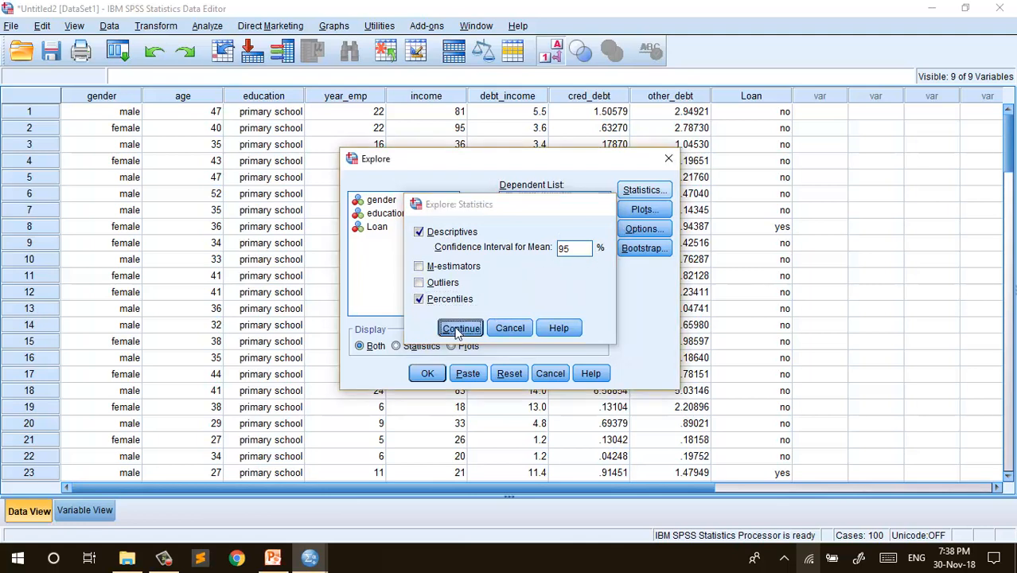
Add histograms and normality plots with tests to the plots of the Explore analysis.
click(645, 211)
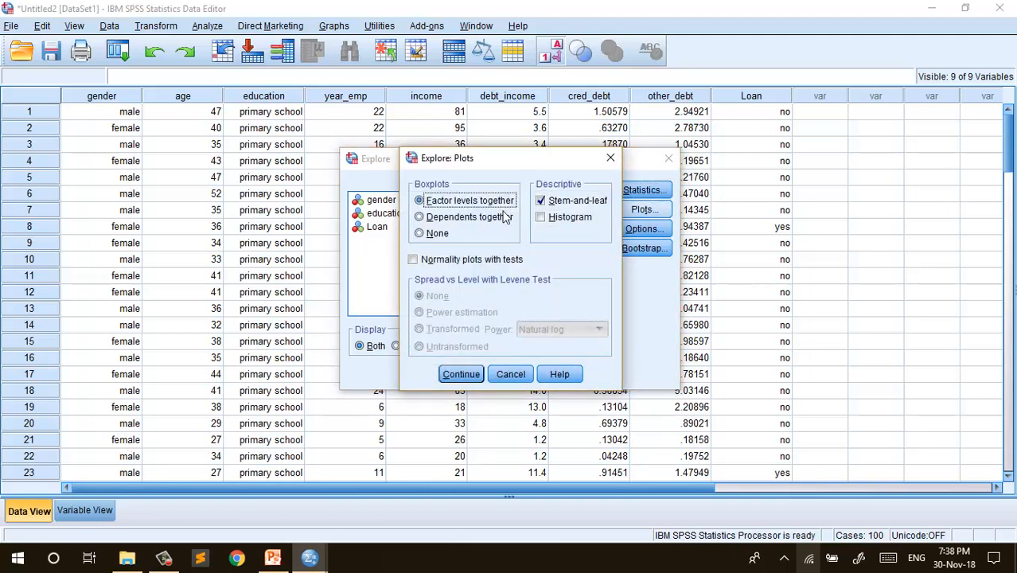
click(543, 218)
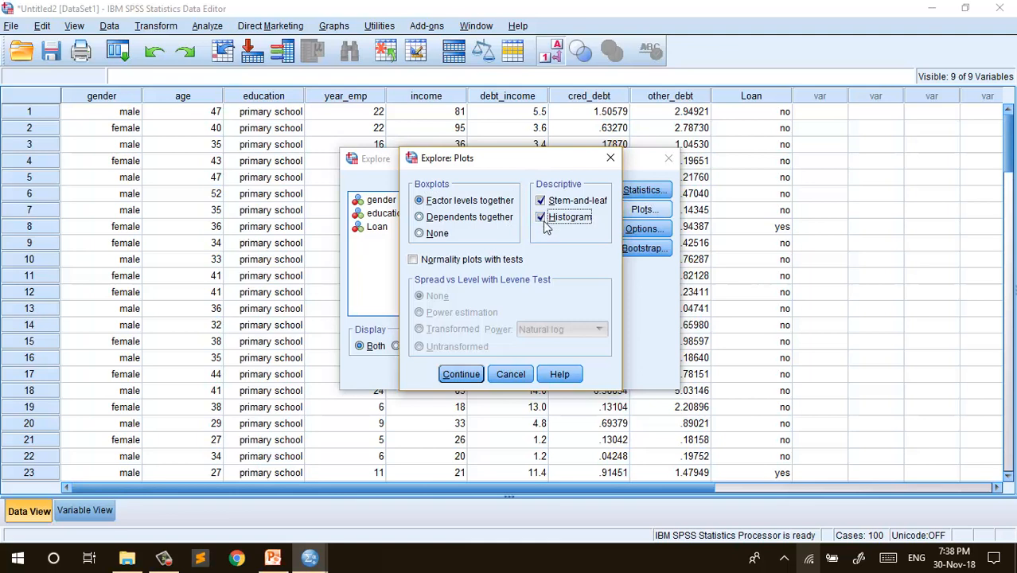
click(414, 260)
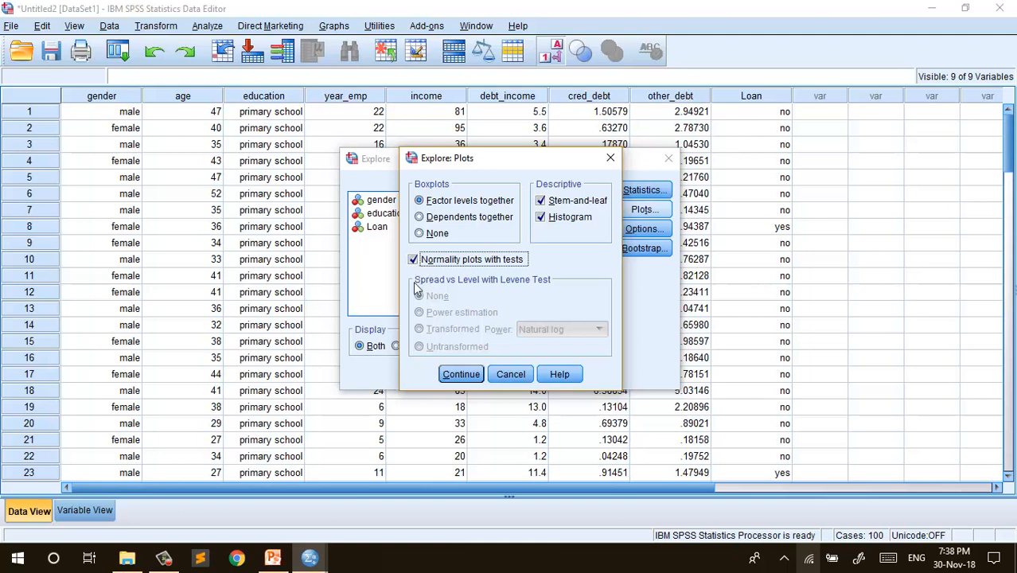
click(455, 374)
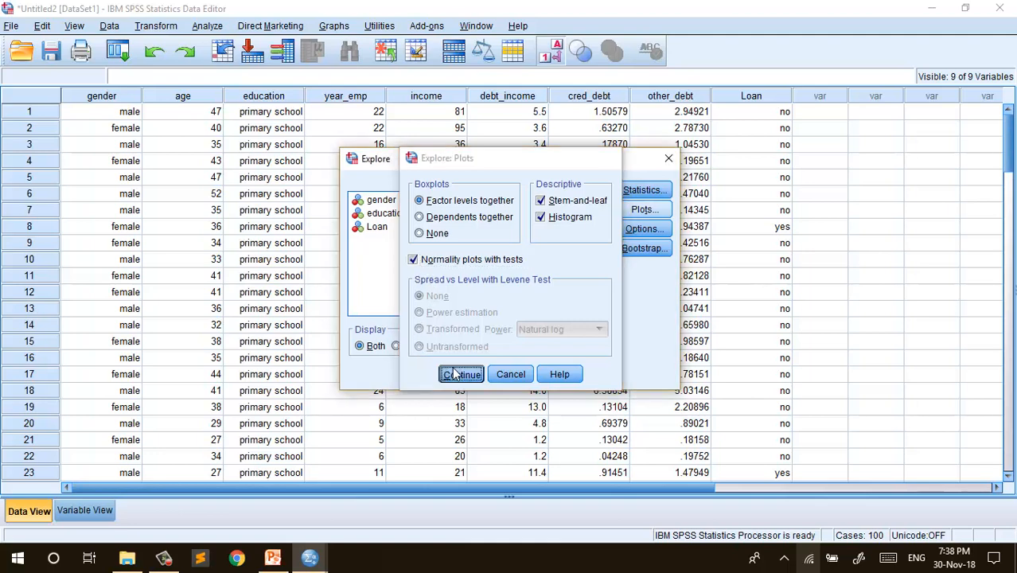
Check the Explore options for missing values, run the analysis and bring its Descriptives table into view.
click(643, 228)
click(455, 319)
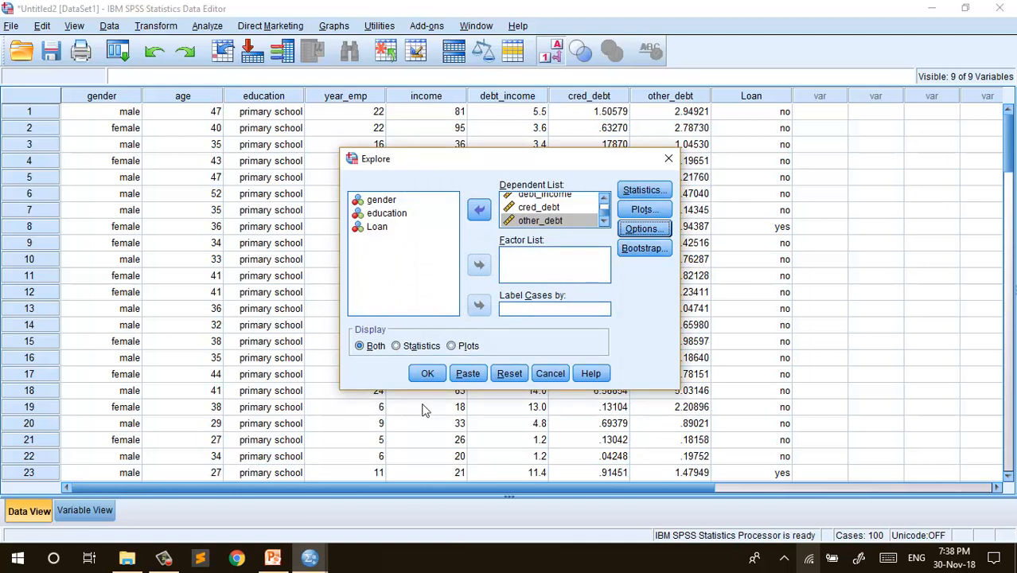
click(428, 381)
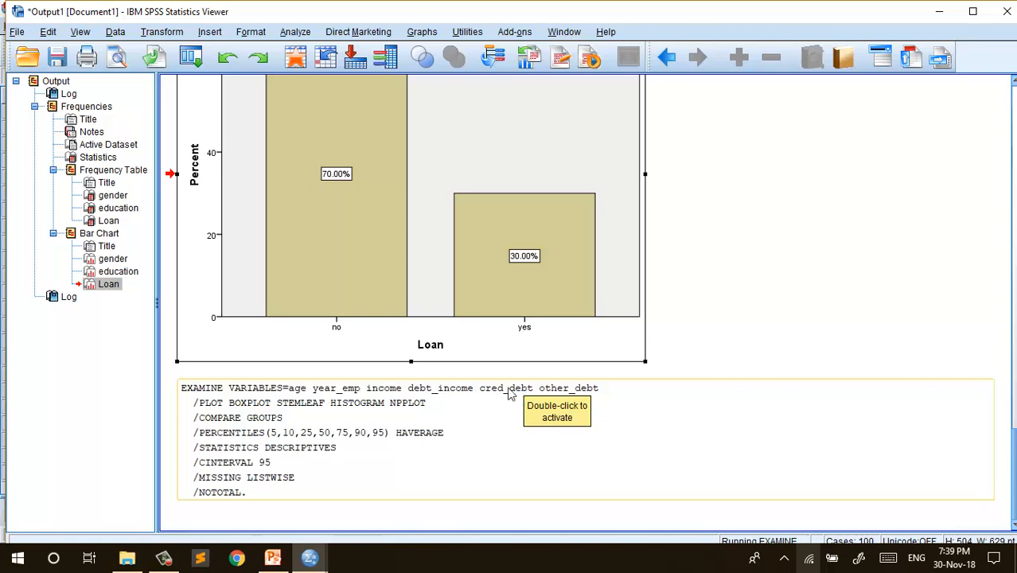
scroll(514, 385, down, 1)
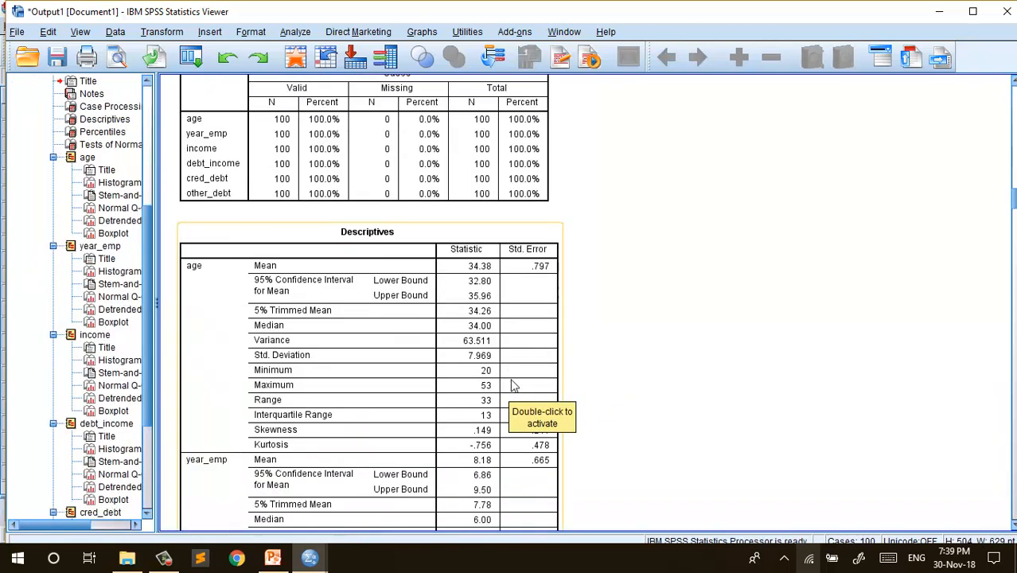
Examine the Case Processing Summary and the Descriptives of age, year_emp and income in the Explore output.
scroll(514, 385, up, 2)
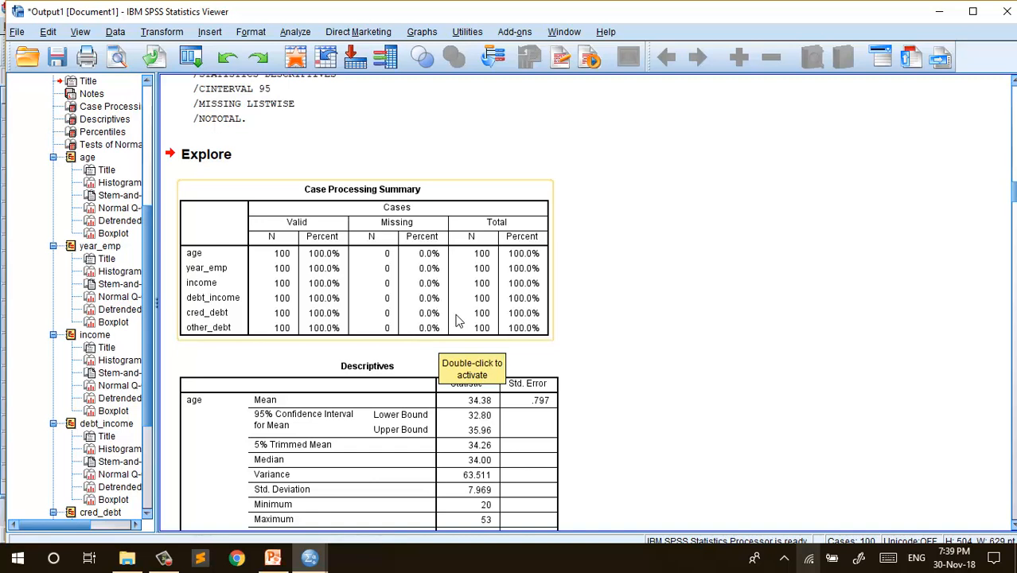
scroll(456, 320, down, 4)
scroll(442, 270, up, 1)
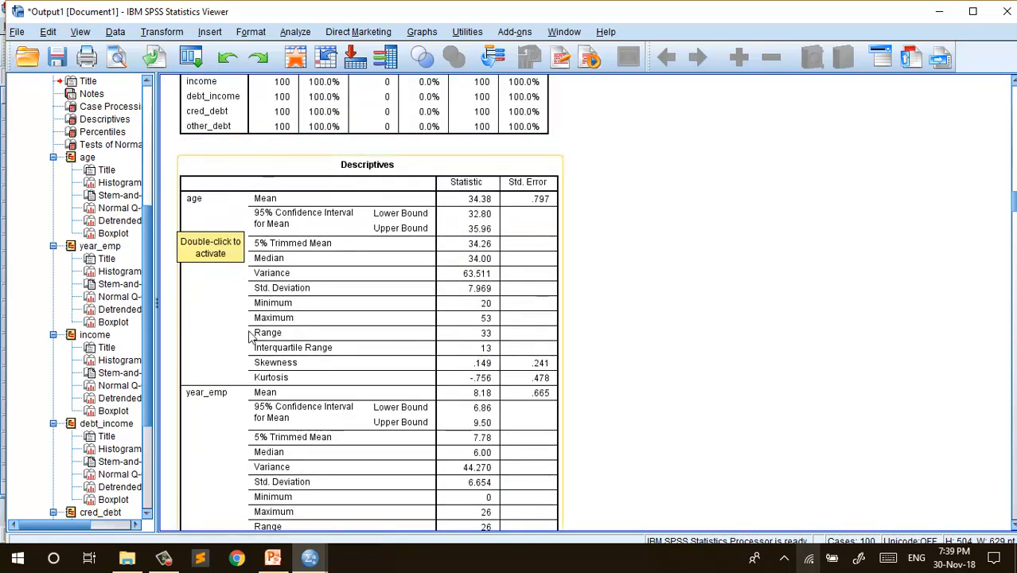
scroll(314, 360, down, 2)
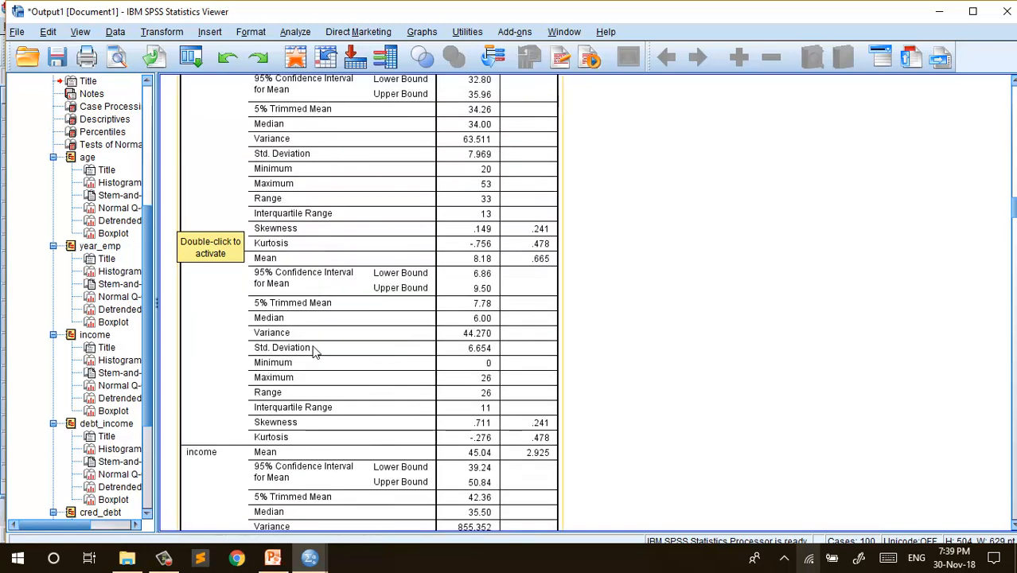
scroll(314, 353, up, 2)
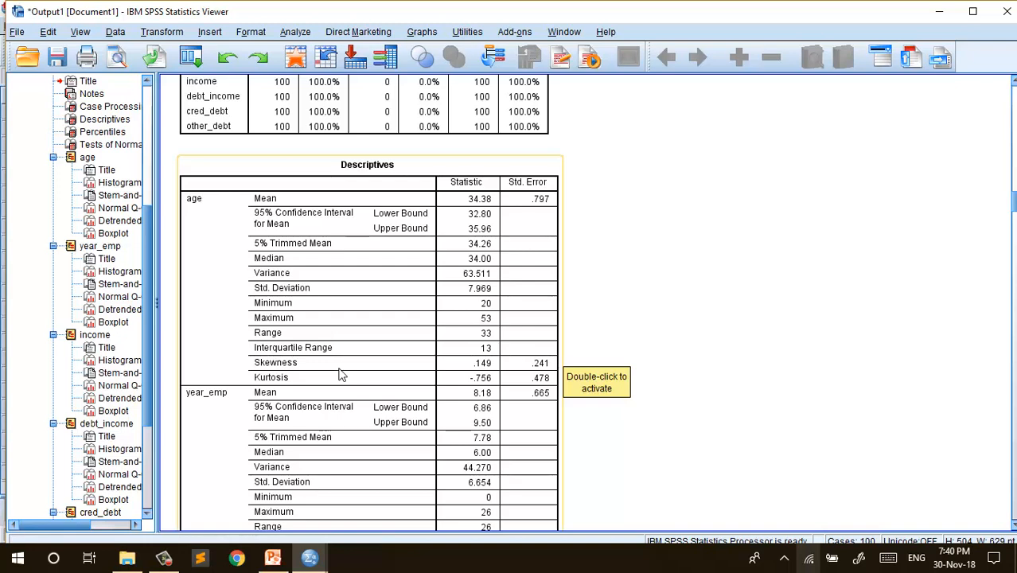
scroll(355, 335, down, 3)
Review the remaining Descriptives, then the Percentiles and Tests of Normality tables of the Explore output.
scroll(318, 310, down, 18)
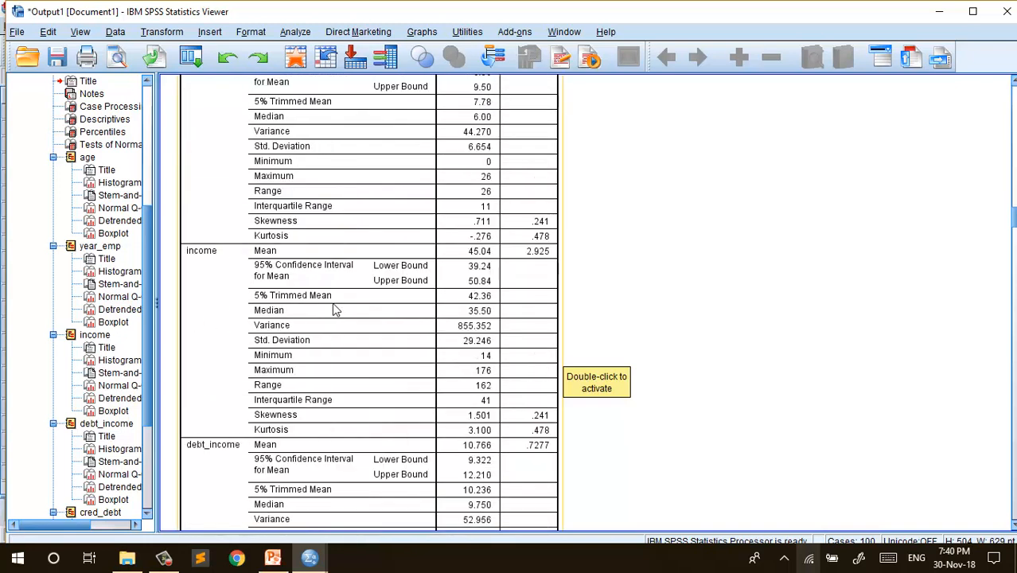
scroll(334, 311, down, 3)
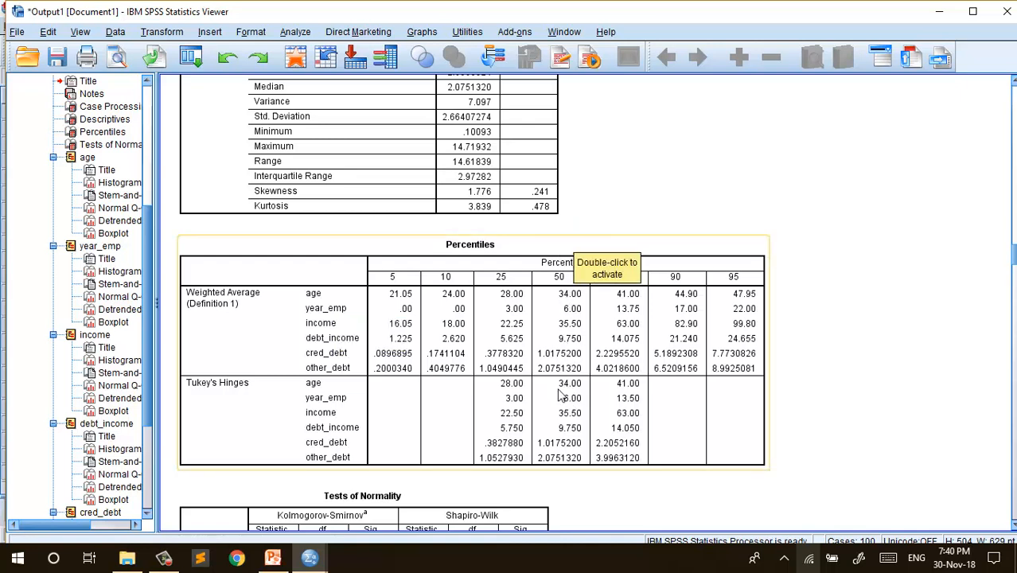
scroll(557, 382, down, 5)
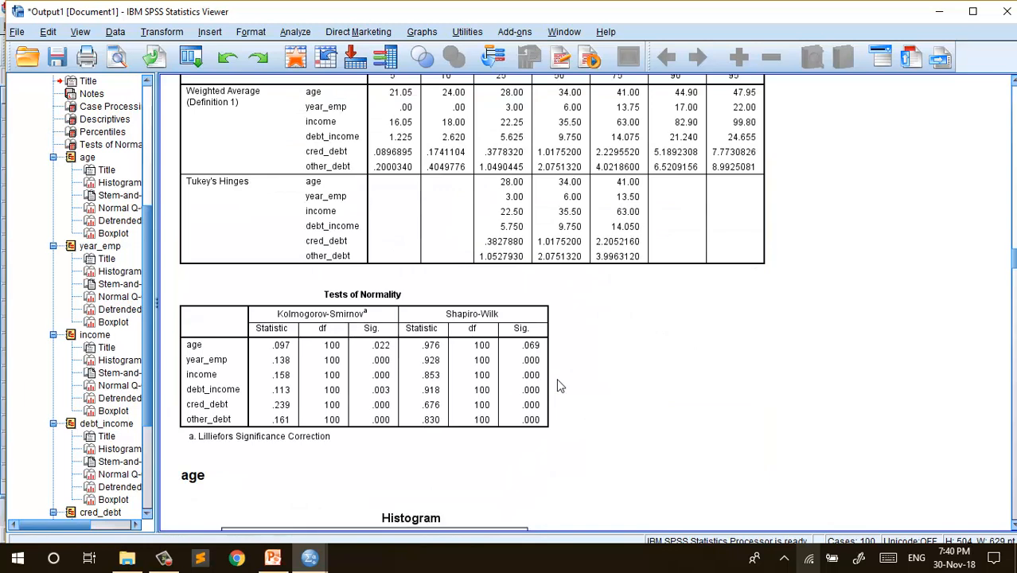
scroll(477, 350, down, 3)
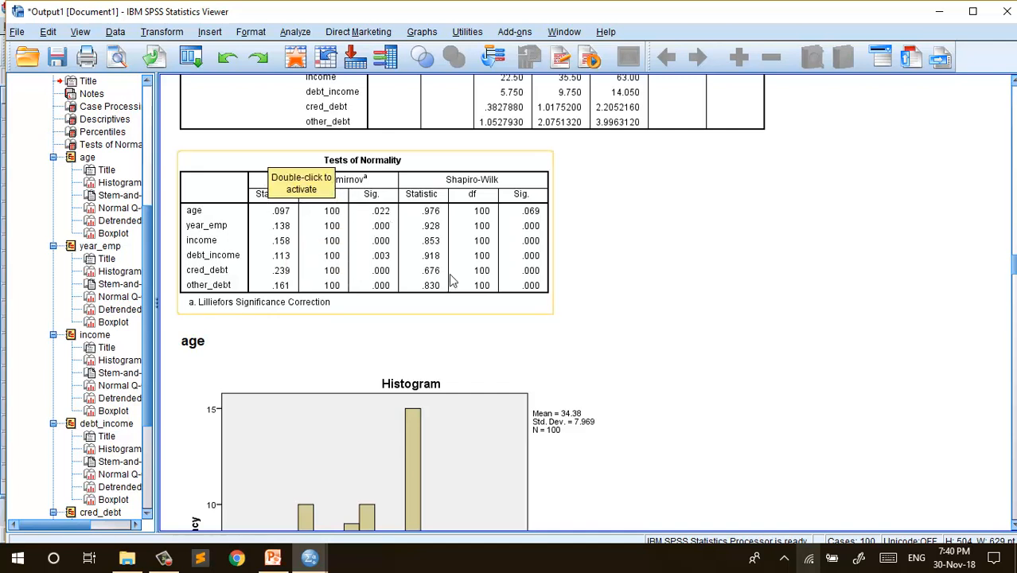
Add a normal distribution curve with automatic parameters to the age histogram and return to the output.
scroll(449, 278, down, 3)
scroll(346, 334, down, 3)
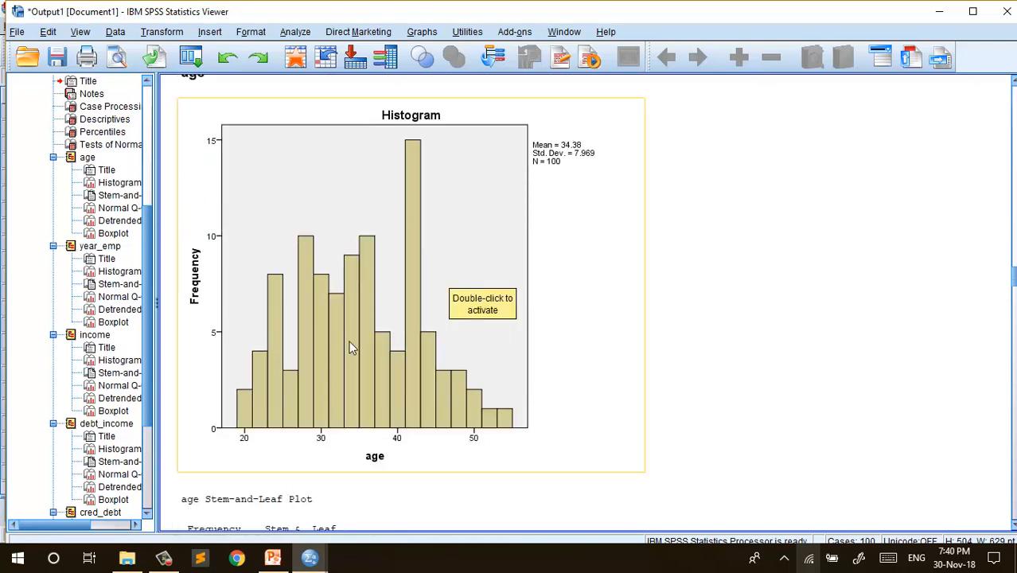
scroll(352, 350, down, 3)
scroll(350, 352, down, 12)
scroll(350, 354, up, 13)
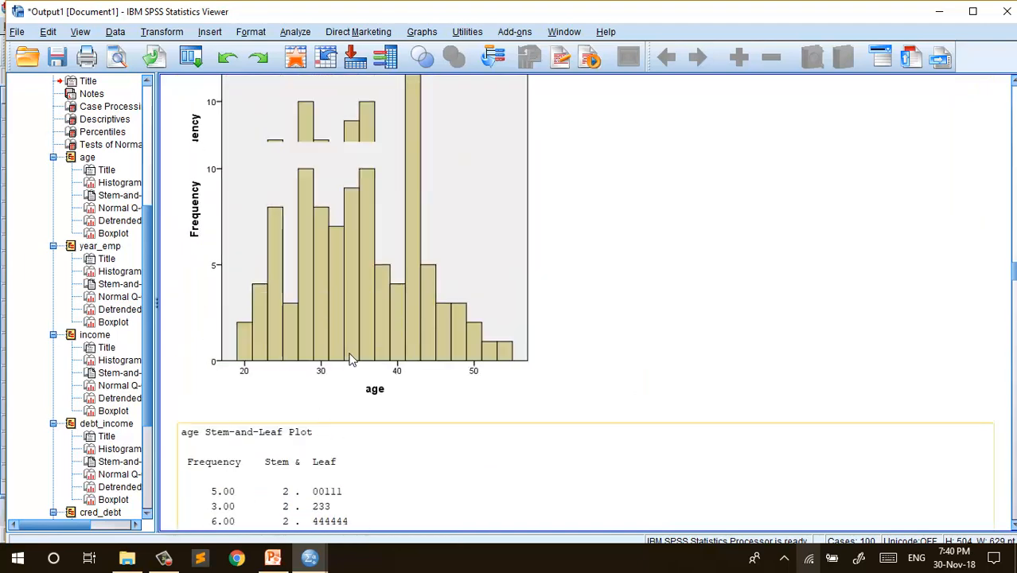
scroll(351, 358, up, 5)
scroll(399, 357, down, 3)
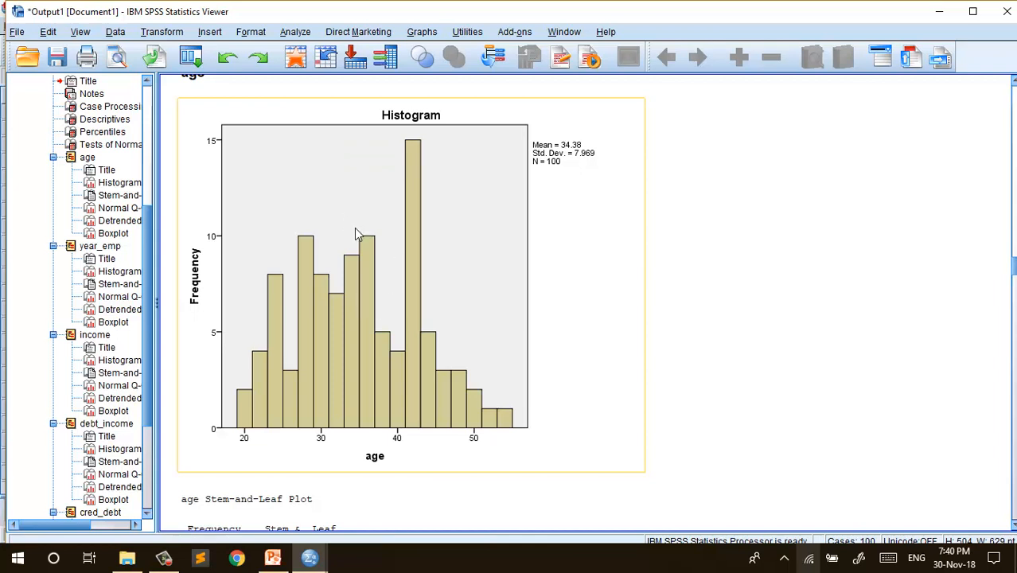
click(392, 263)
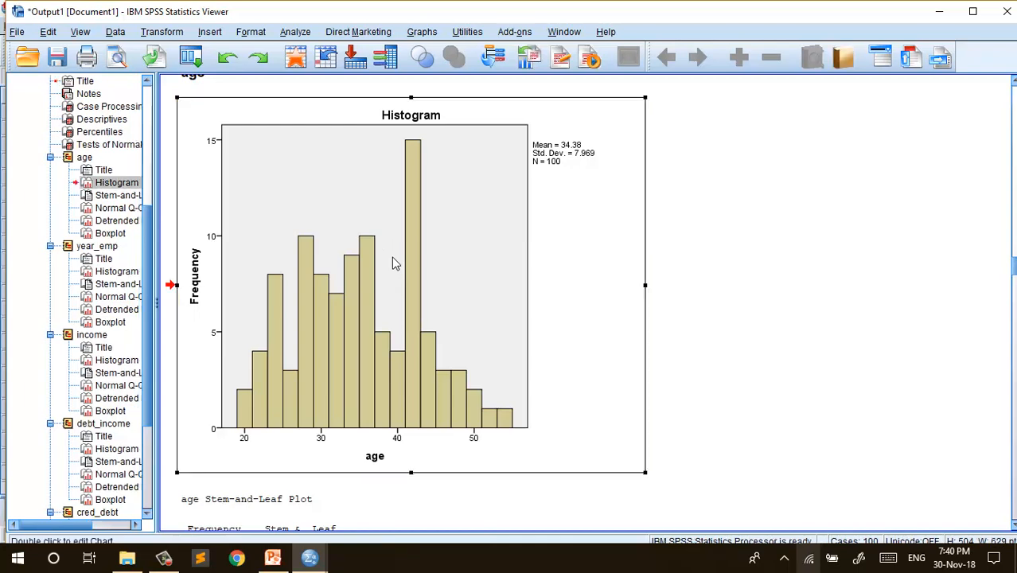
double_click(392, 263)
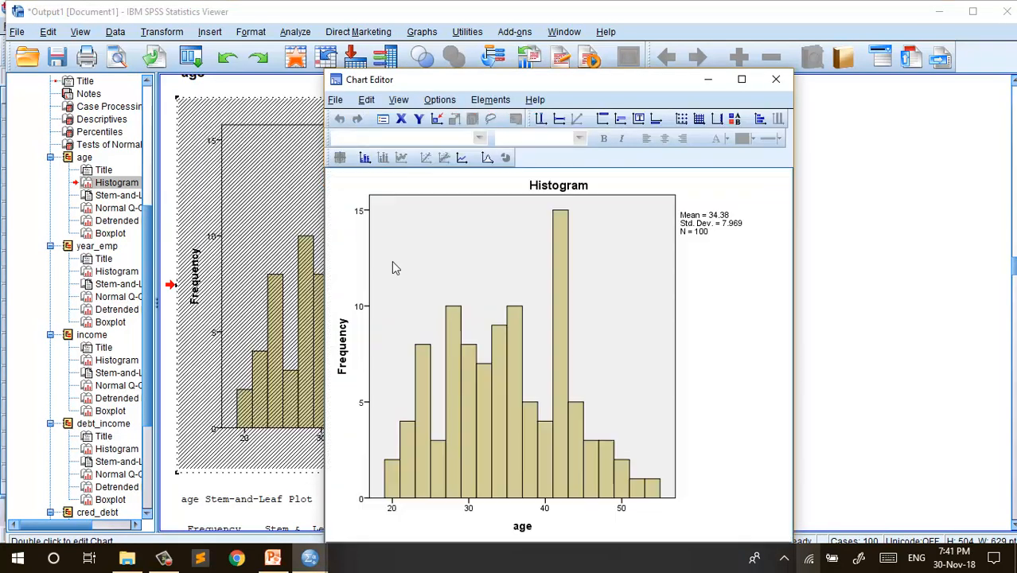
click(494, 104)
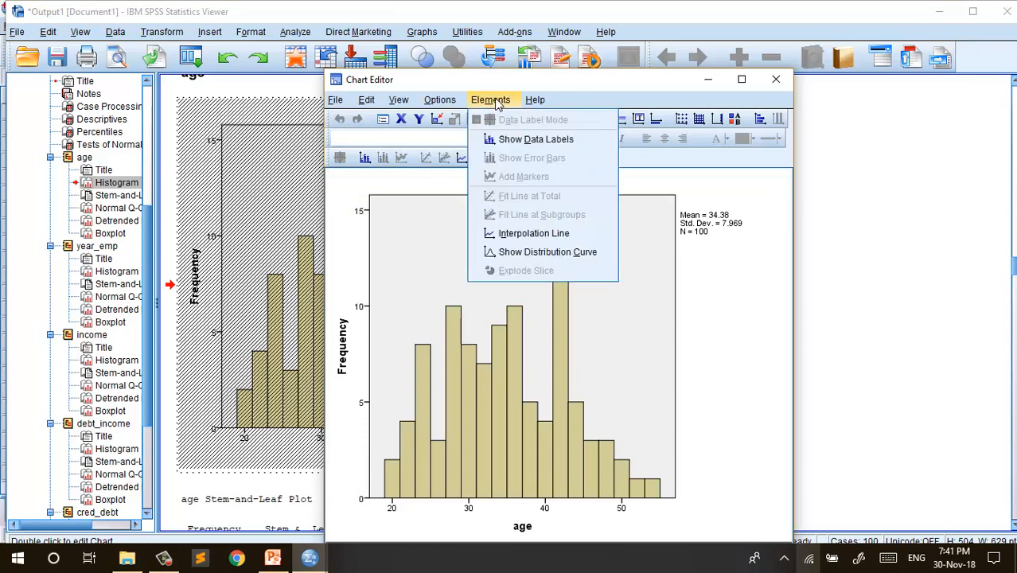
click(516, 261)
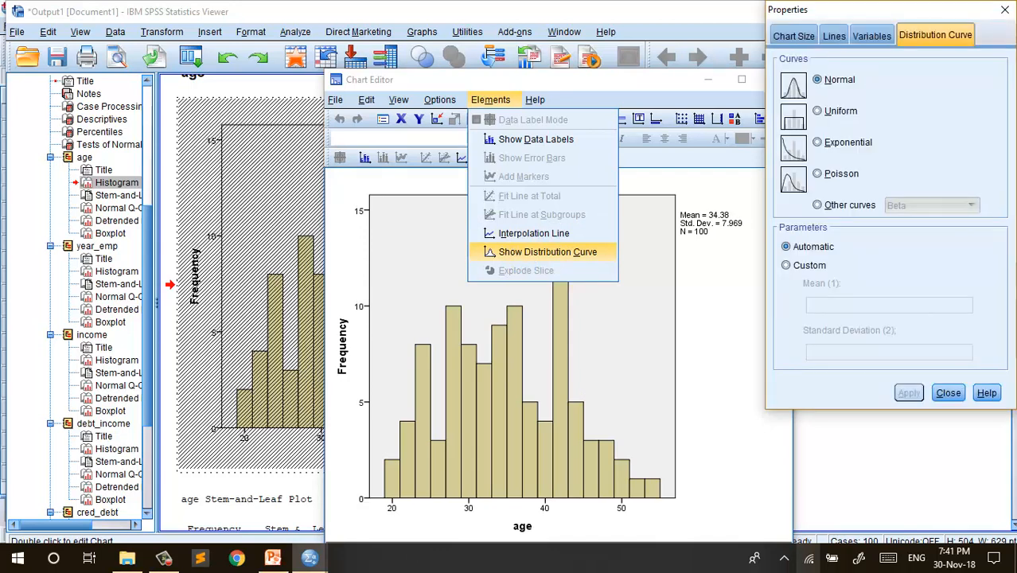
click(1005, 10)
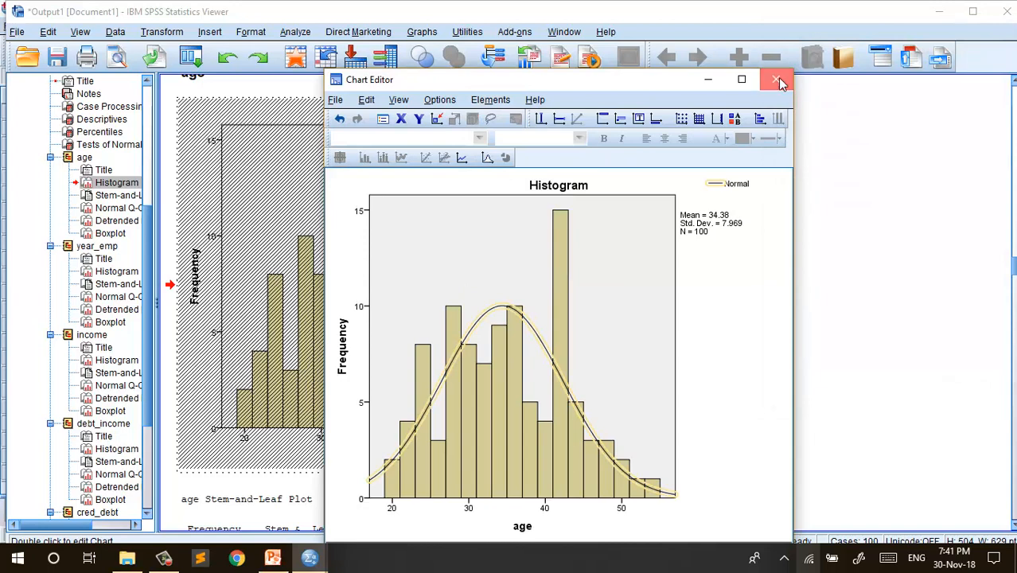
click(777, 80)
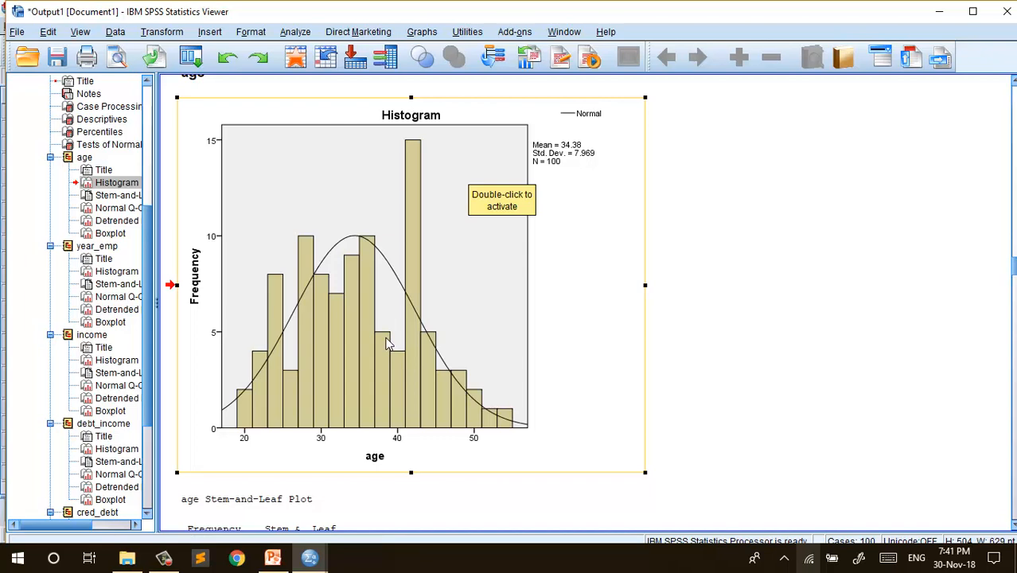
Examine the normal Q-Q plot, detrended Q-Q plot and boxplot of age.
scroll(388, 343, down, 15)
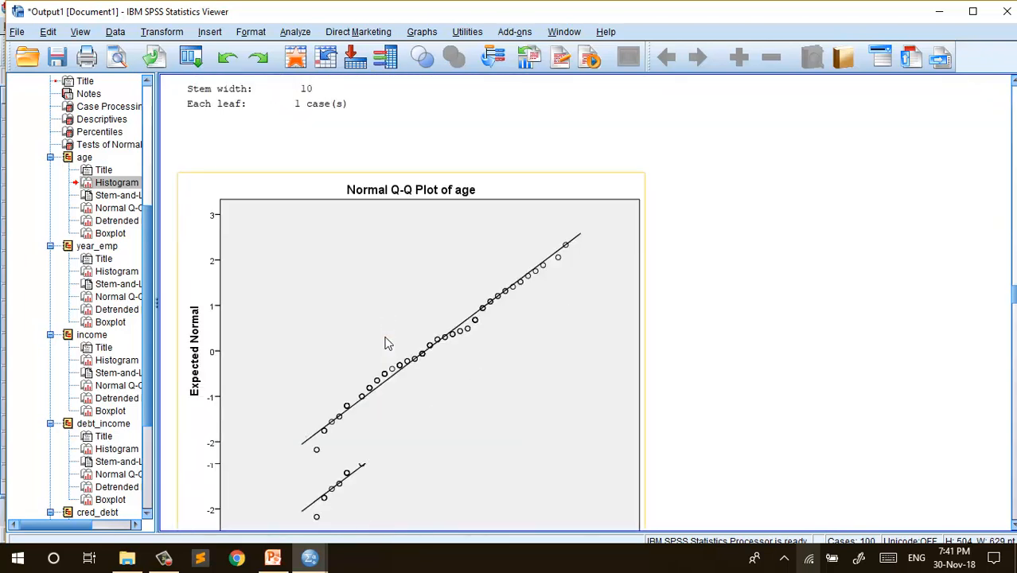
scroll(388, 343, down, 10)
scroll(388, 344, up, 11)
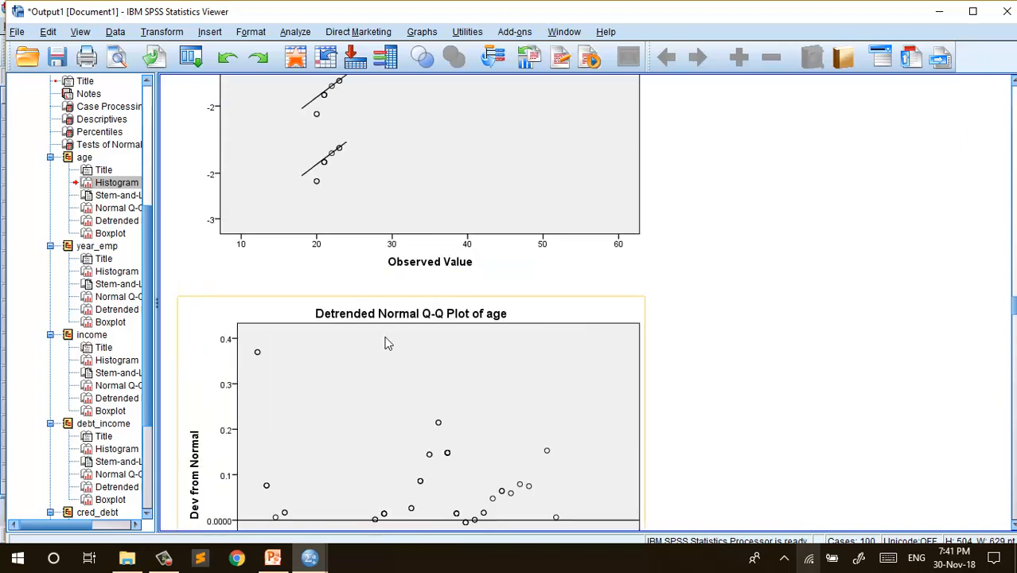
scroll(388, 344, down, 10)
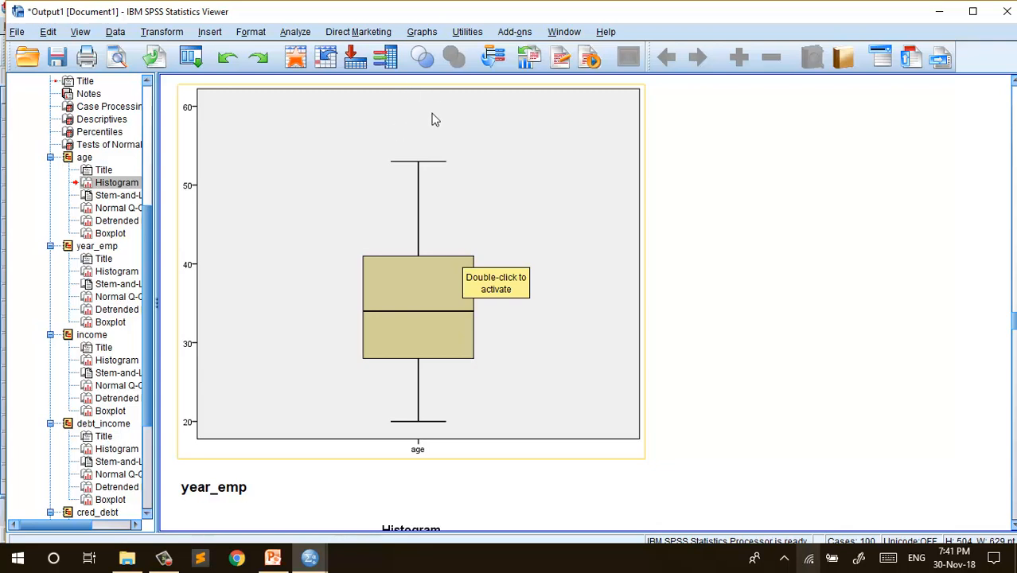
Open the year_emp histogram for editing and show count data labels on its bars.
scroll(501, 370, down, 5)
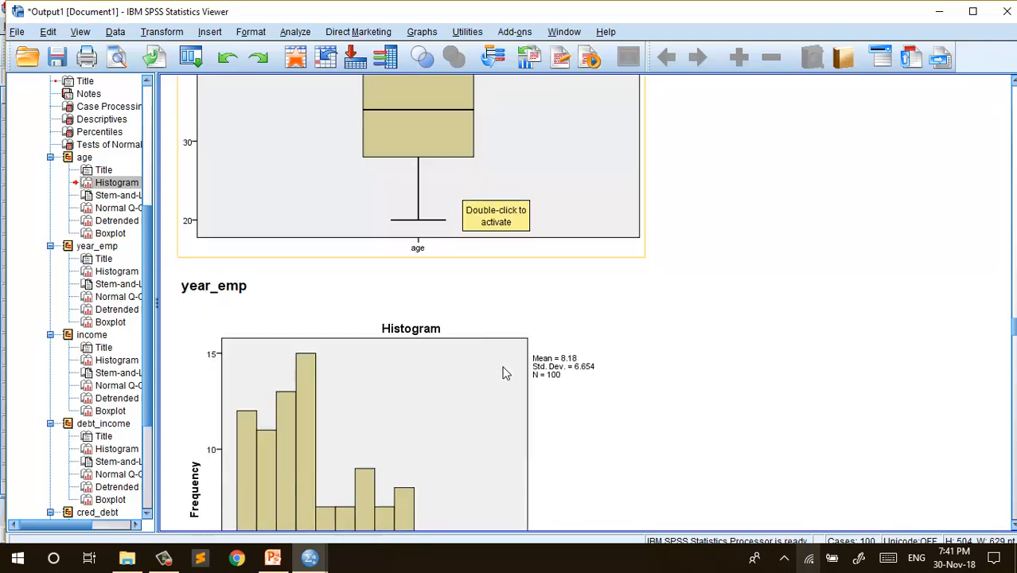
scroll(502, 371, down, 5)
scroll(363, 343, up, 2)
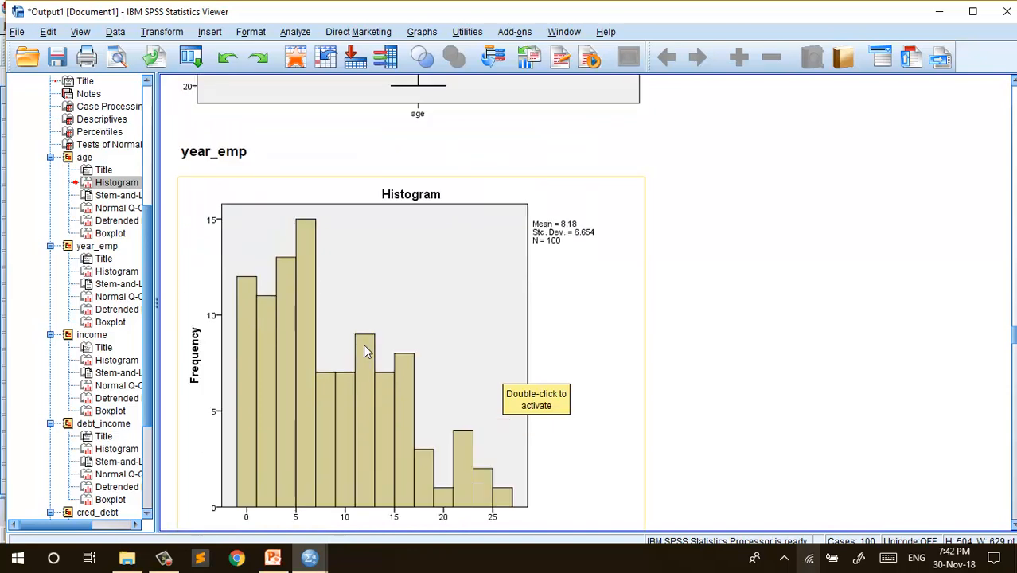
click(322, 376)
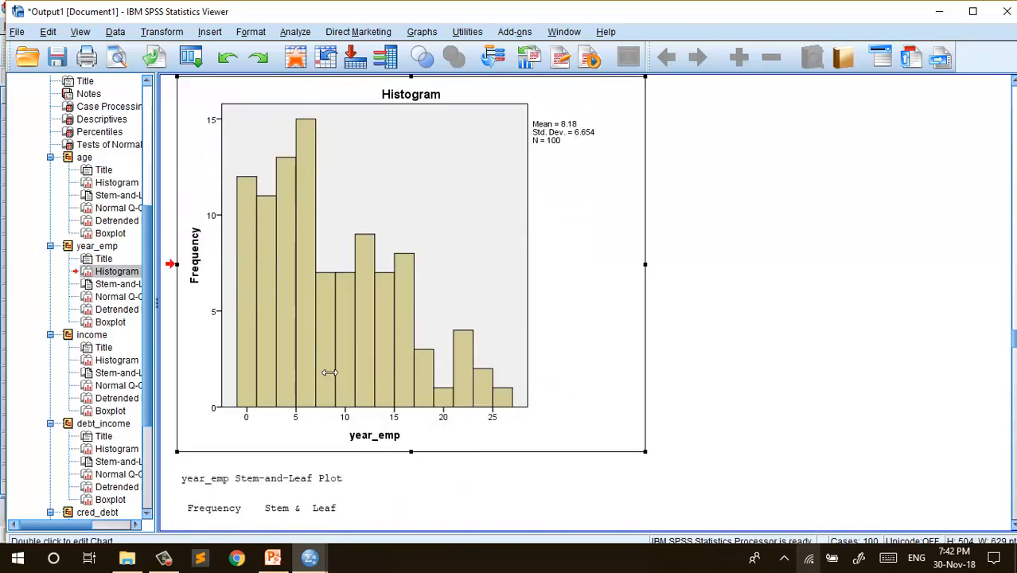
double_click(329, 372)
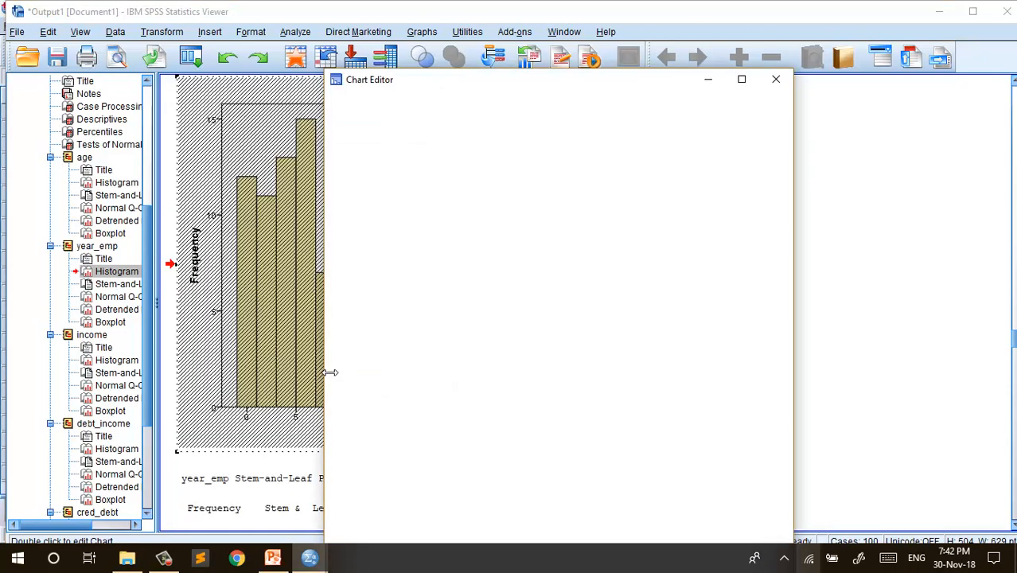
click(506, 100)
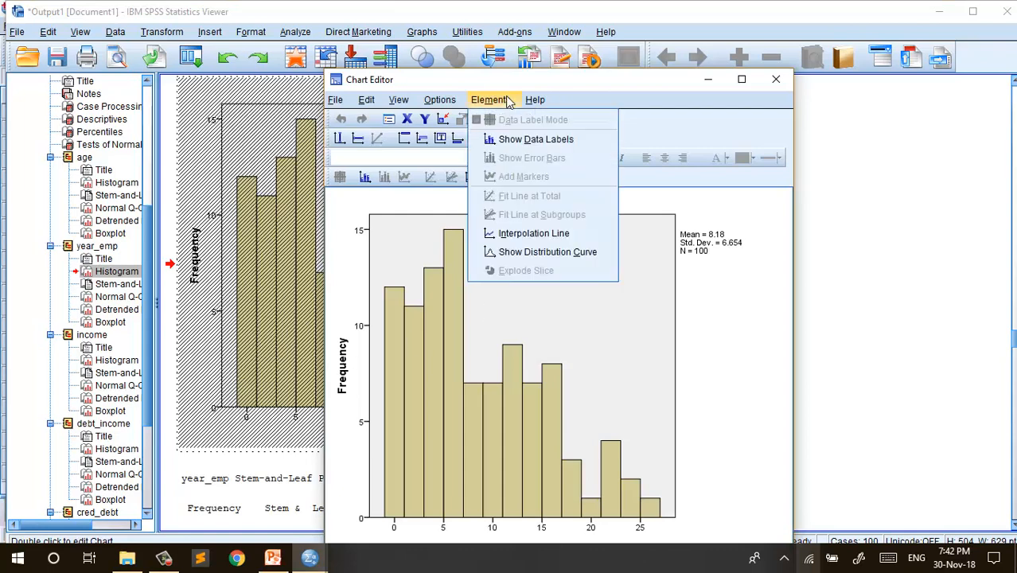
click(521, 143)
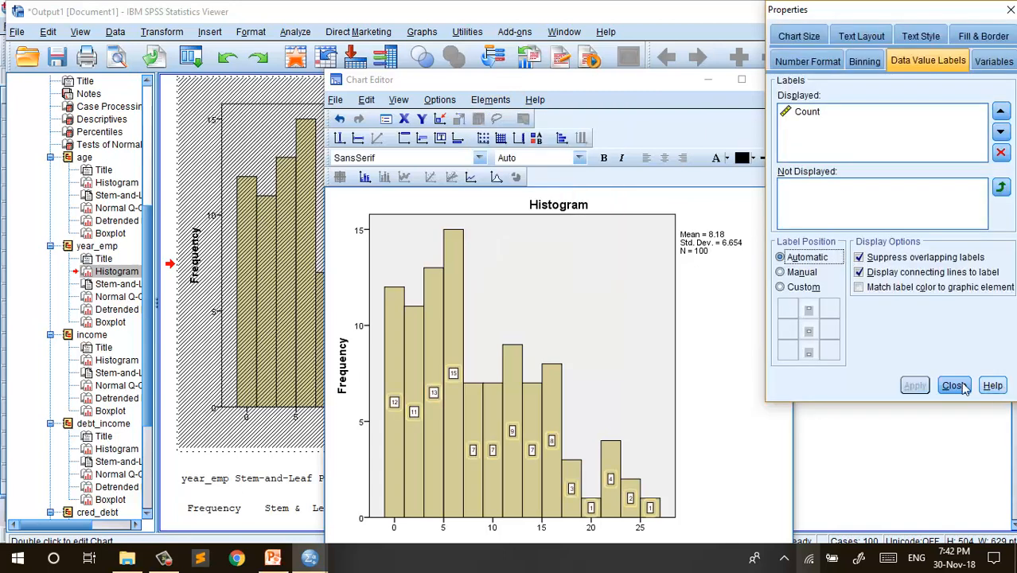
click(957, 386)
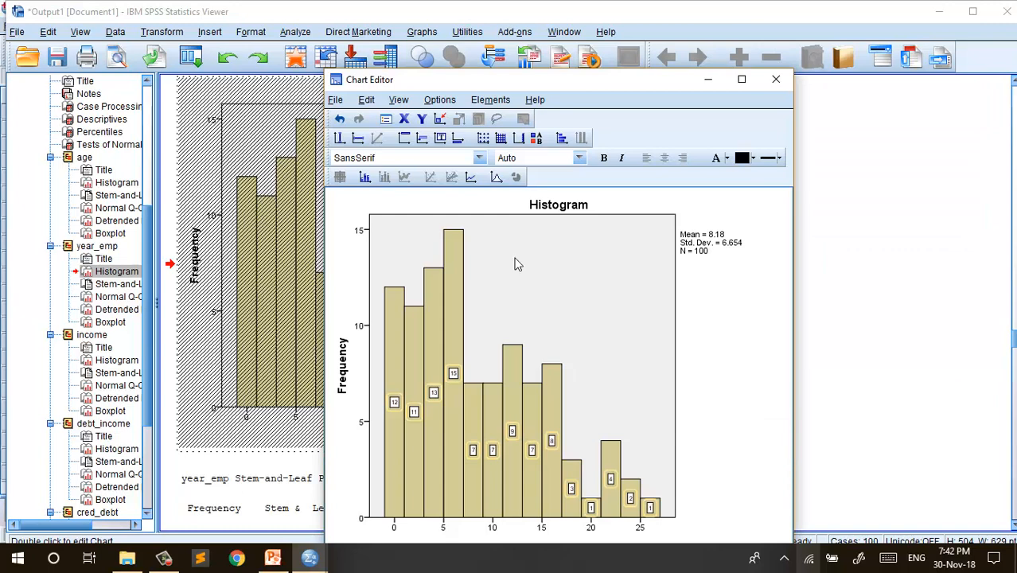
Add a normal distribution curve with automatic parameters to the year_emp histogram.
click(482, 101)
click(553, 253)
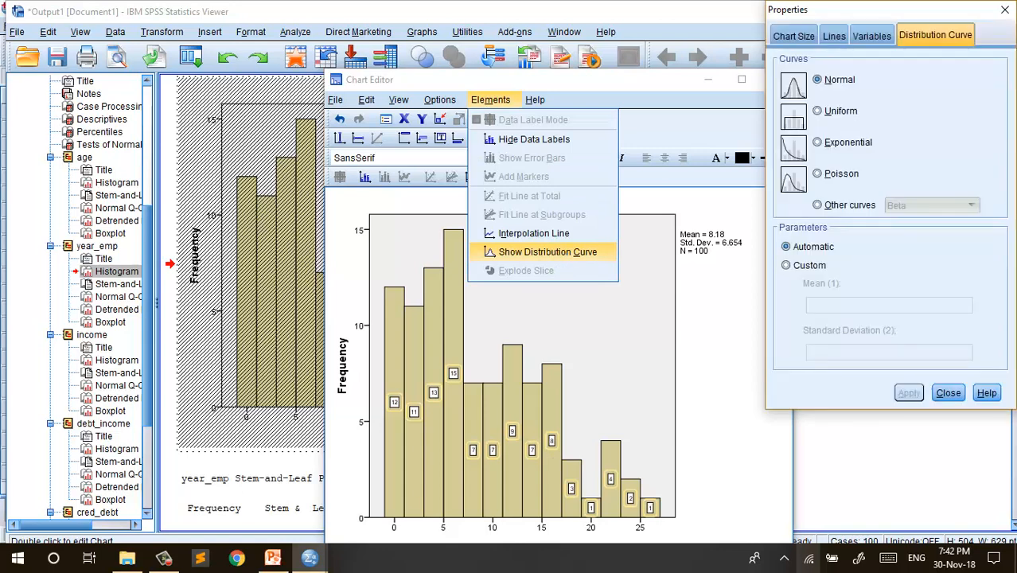
click(947, 392)
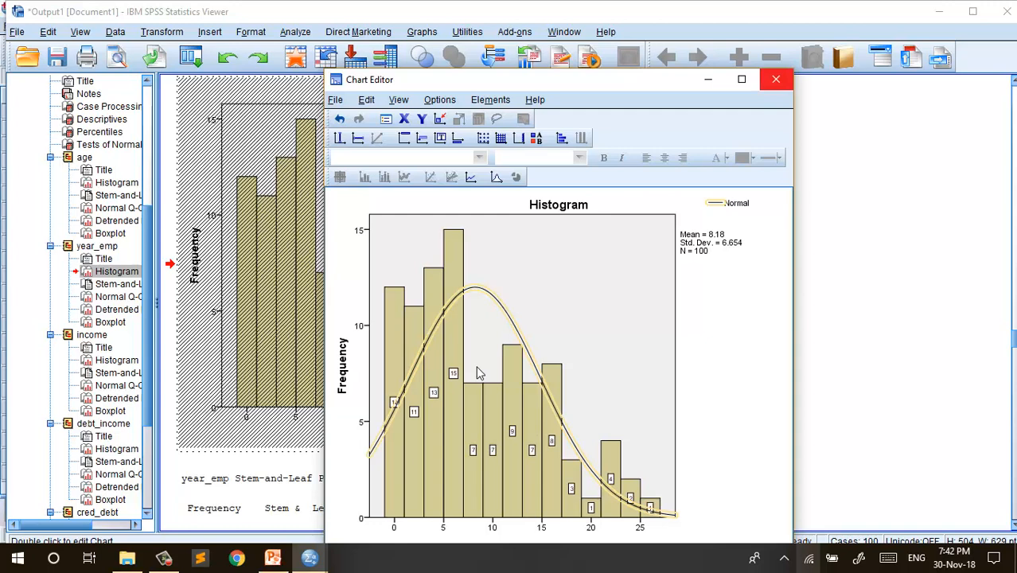
Look through the remaining year_emp plots and the income histogram, stem-and-leaf and Q-Q plots.
scroll(477, 372, down, 5)
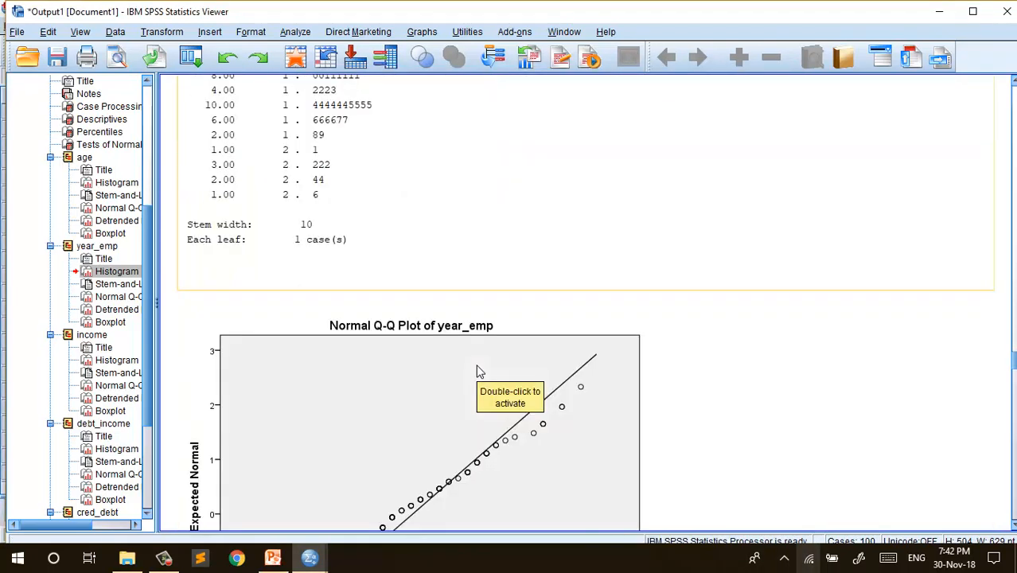
scroll(478, 371, down, 10)
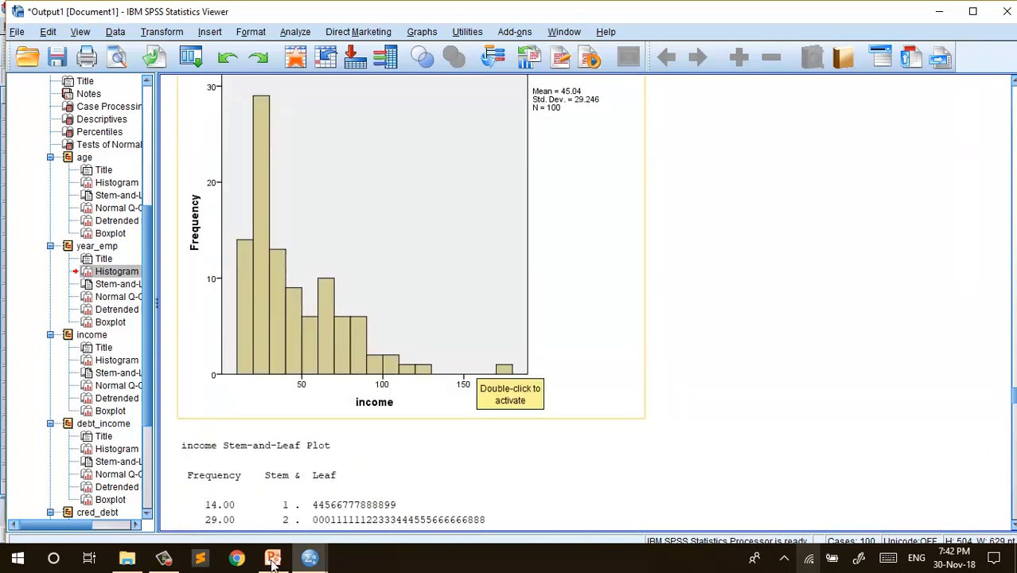
scroll(410, 318, down, 10)
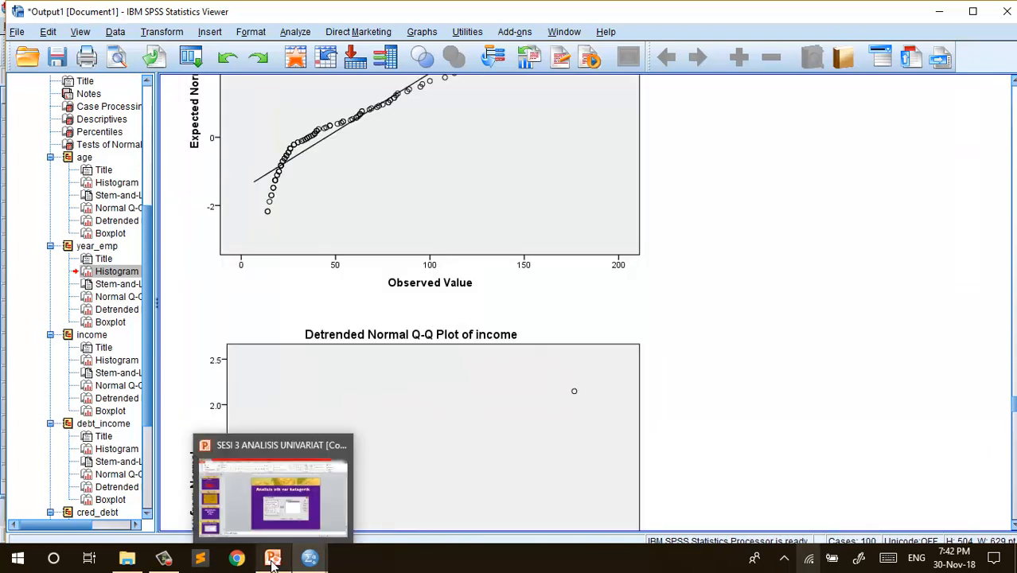
scroll(425, 396, down, 3)
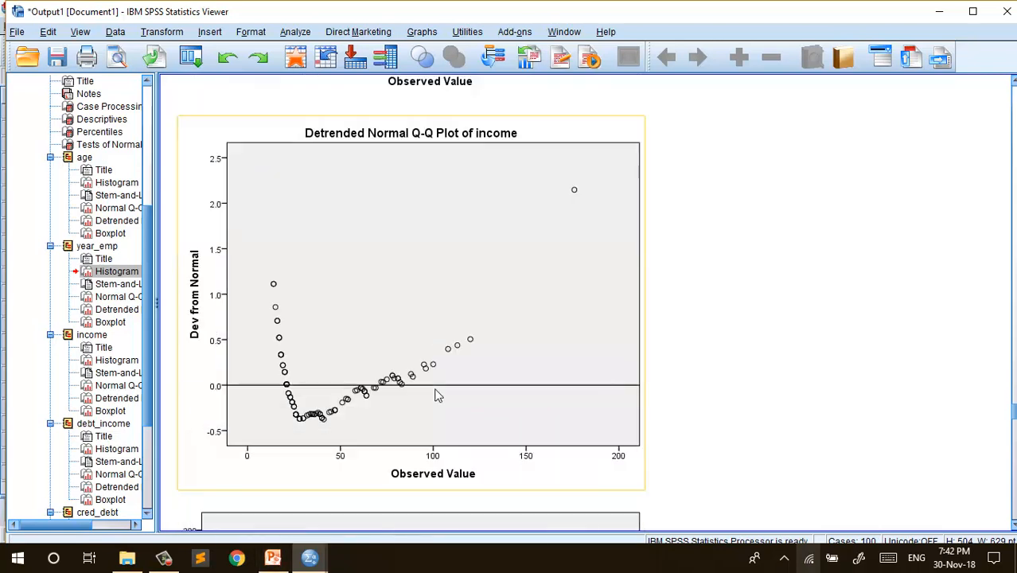
Switch to the SESI 3 ANALISIS UNIVARIAT presentation in PowerPoint and show slide 24, "Output spss".
click(273, 557)
scroll(63, 401, down, 1)
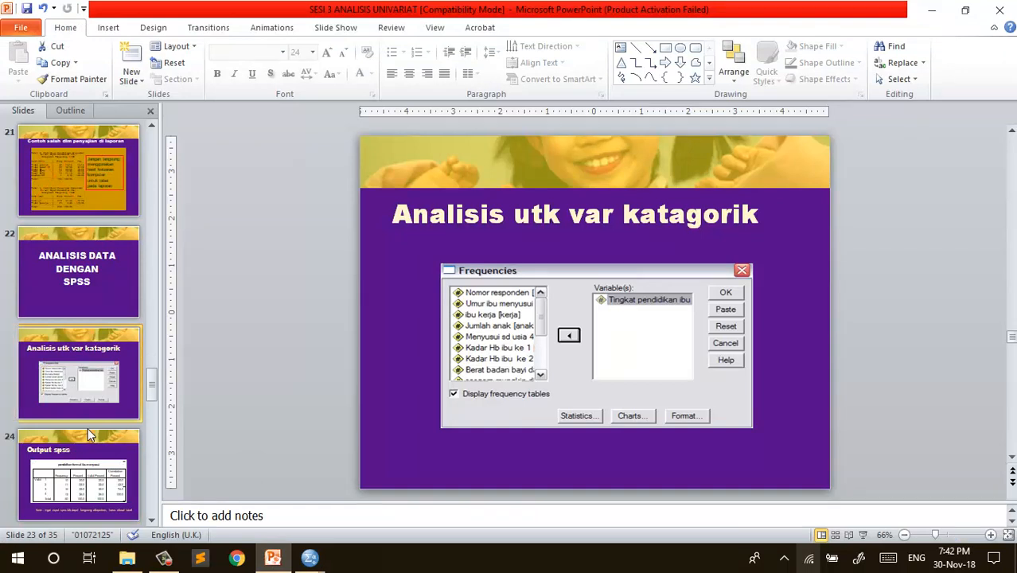
scroll(87, 427, down, 1)
click(87, 382)
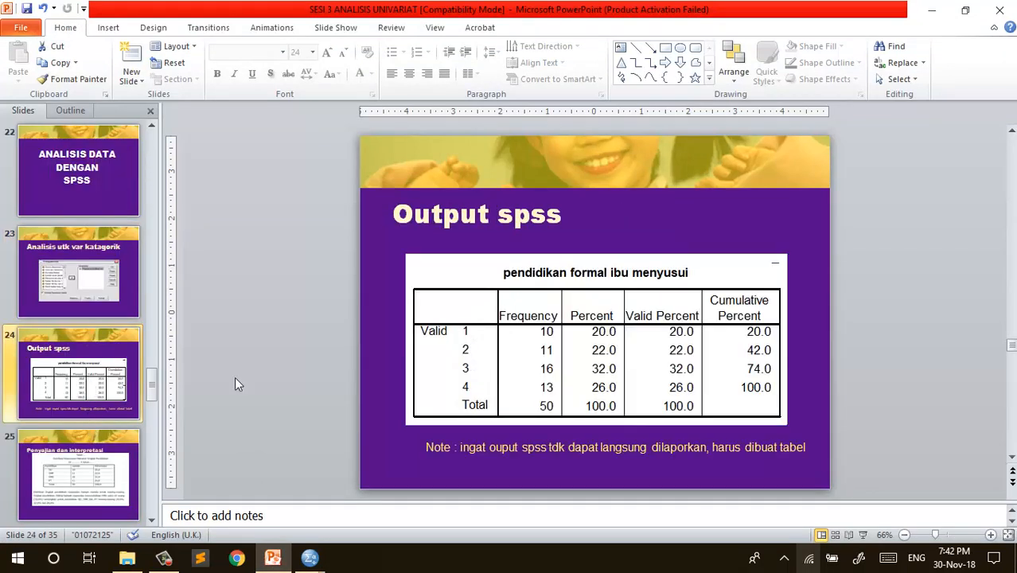